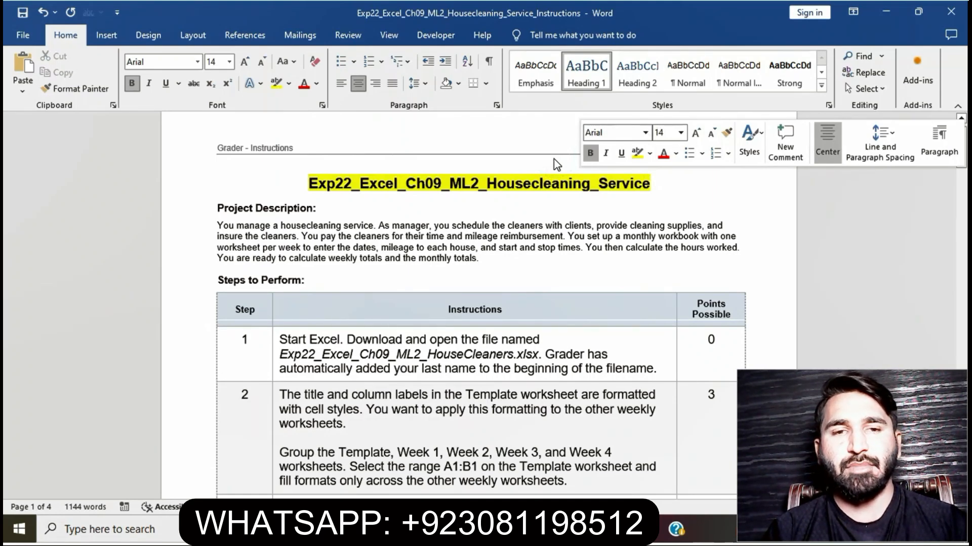
Highlight the step 1 instructions in the table in yellow.
{"action": "left_click", "coordinate": [497, 239]}
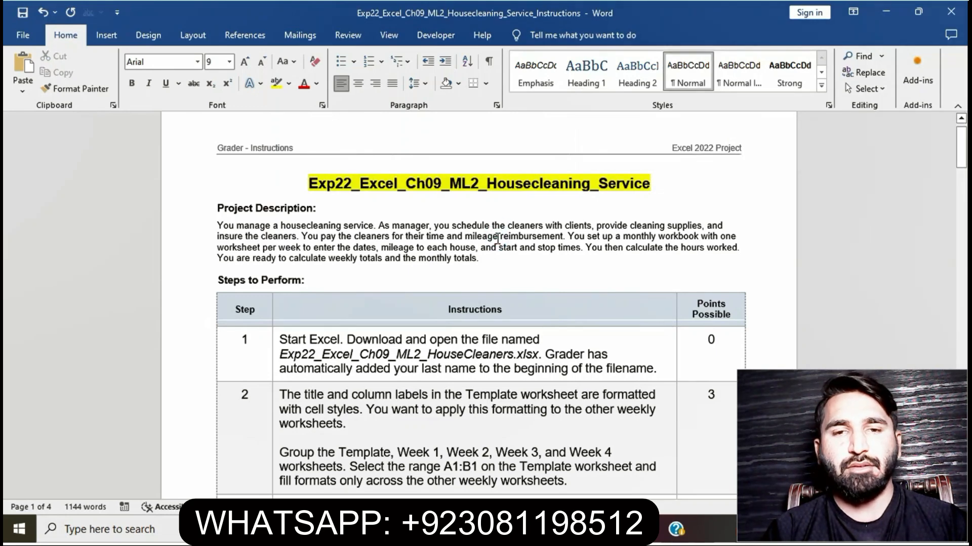
{"action": "scroll", "coordinate": [496, 238], "scroll_direction": "down", "scroll_amount": 3}
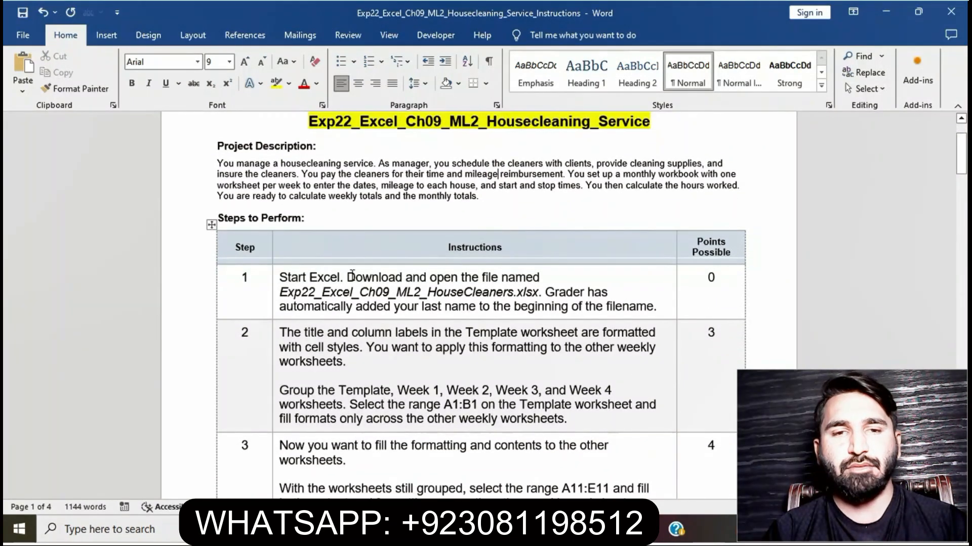
{"action": "left_click", "coordinate": [274, 283]}
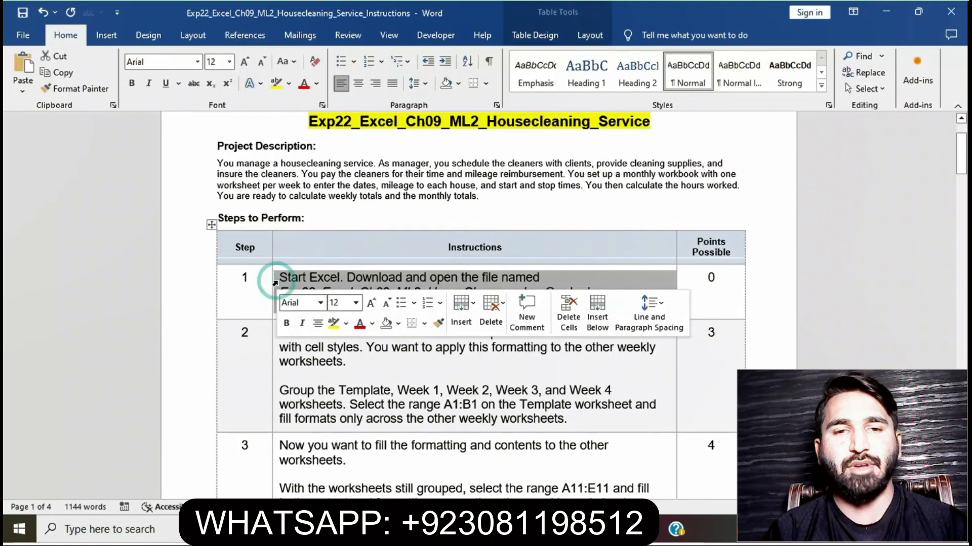
{"action": "left_click", "coordinate": [333, 324]}
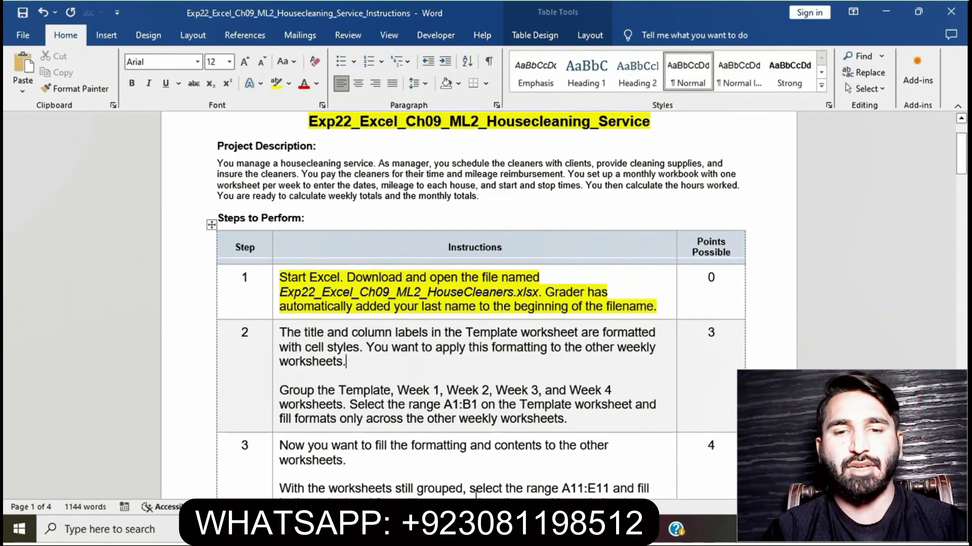
Switch to the Excel HouseCleaners workbook and review the Template, Week 1, Week 2 and Week 3 worksheets.
{"action": "left_click", "coordinate": [468, 529]}
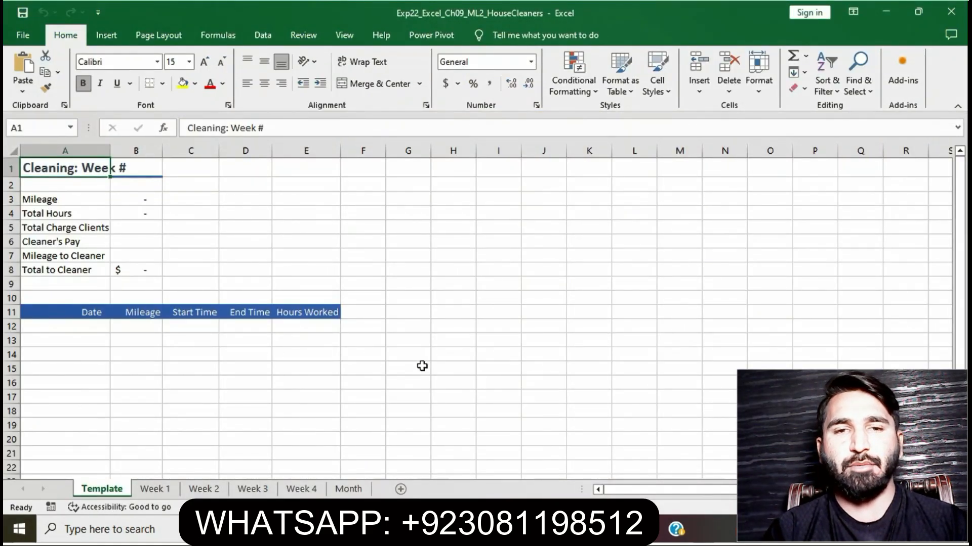
{"action": "left_click", "coordinate": [157, 489]}
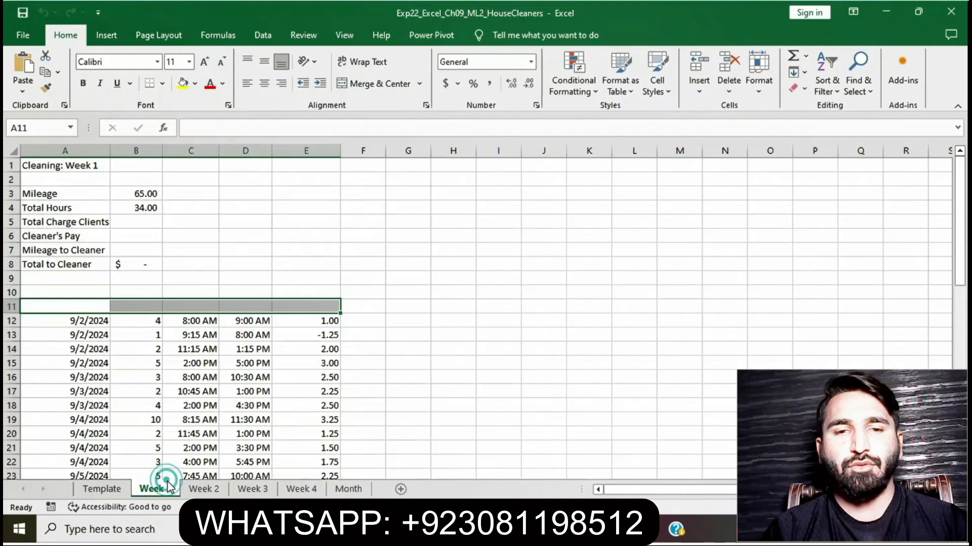
{"action": "left_click", "coordinate": [203, 490]}
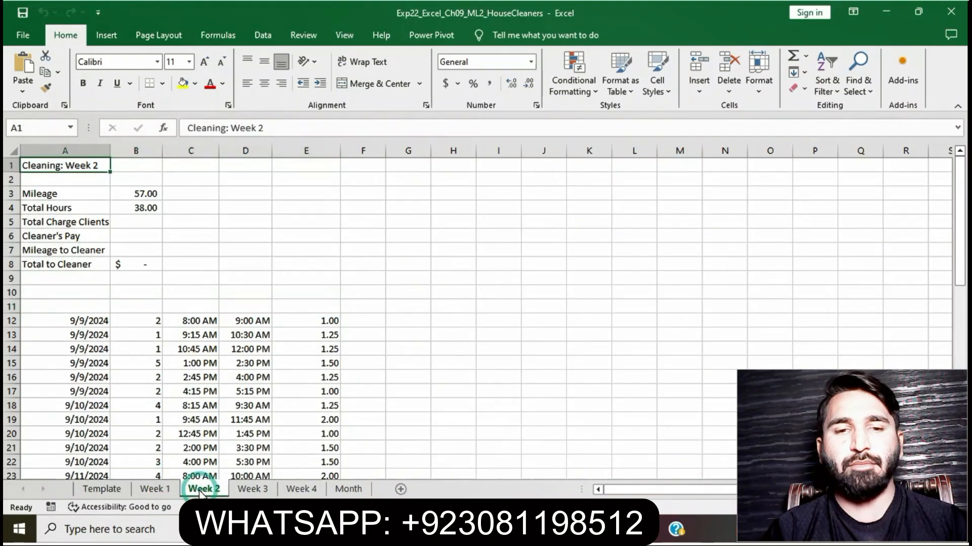
{"action": "left_click", "coordinate": [253, 489]}
Return to the Word instructions, clear the highlight from step 1 and highlight the step 2 instructions in yellow.
{"action": "key", "text": "alt+Tab"}
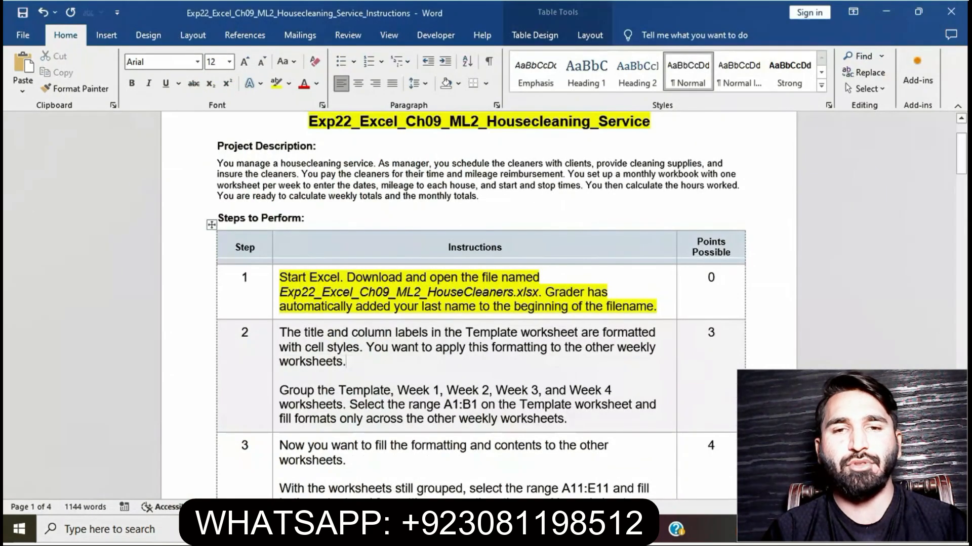
{"action": "left_click", "coordinate": [276, 285]}
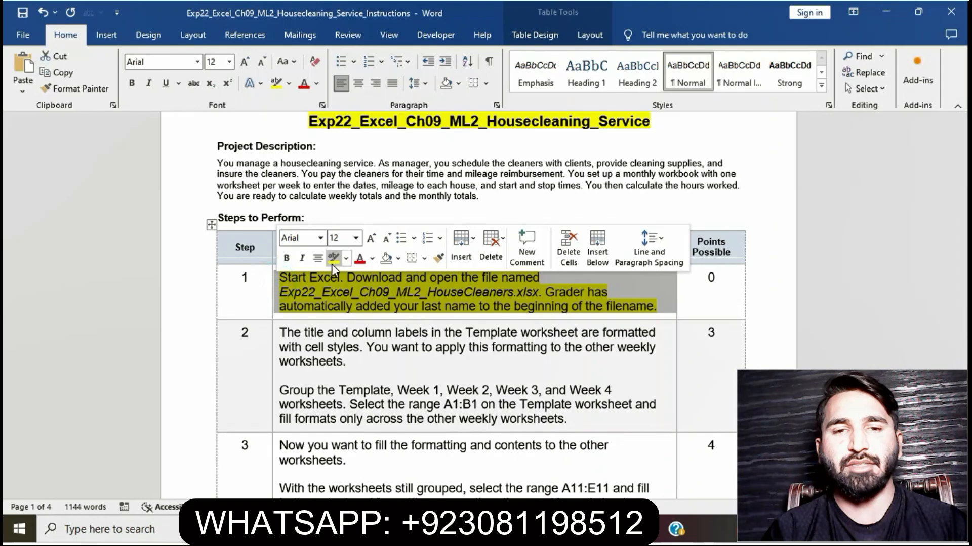
{"action": "left_click", "coordinate": [332, 264]}
{"action": "left_click", "coordinate": [363, 340]}
{"action": "scroll", "coordinate": [363, 339], "scroll_direction": "down", "scroll_amount": 1}
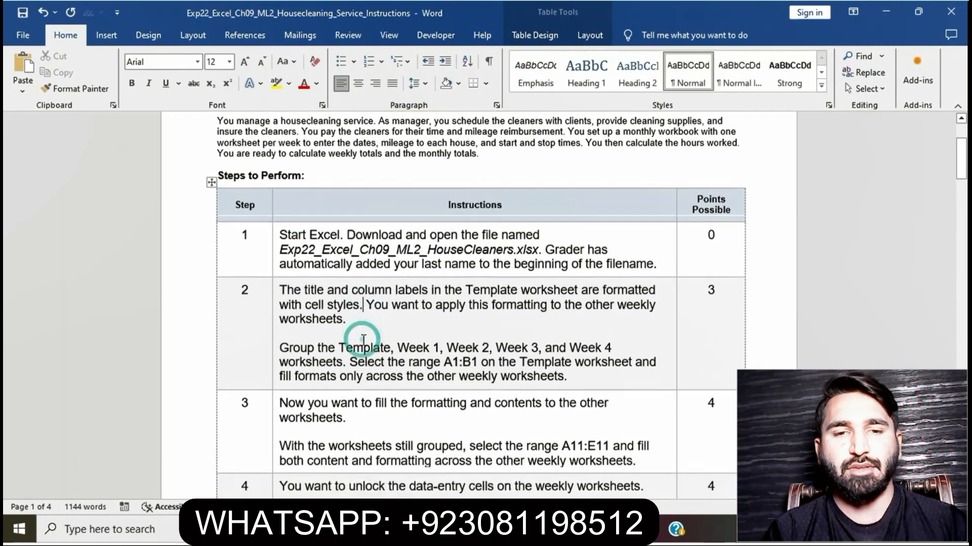
{"action": "scroll", "coordinate": [363, 340], "scroll_direction": "down", "scroll_amount": 1}
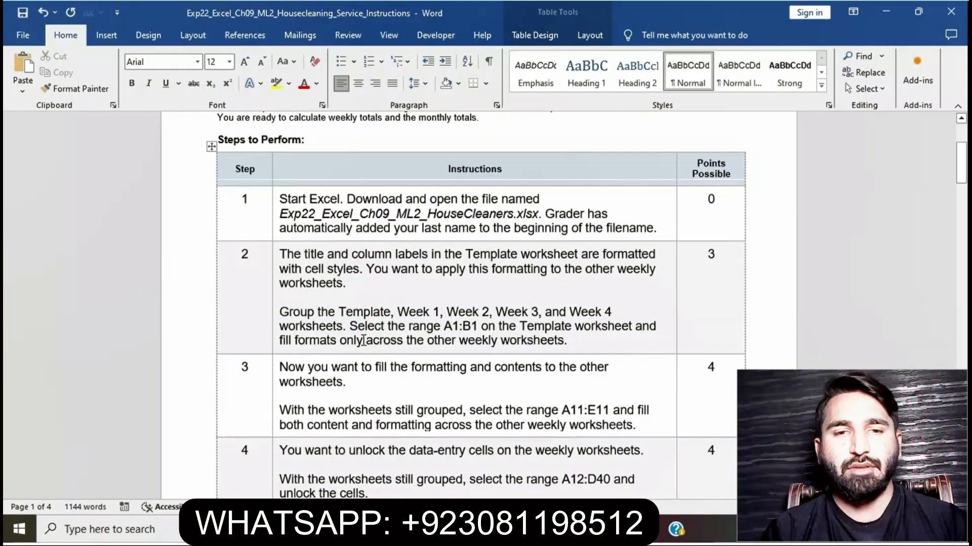
{"action": "left_click", "coordinate": [273, 257]}
{"action": "left_click", "coordinate": [330, 302]}
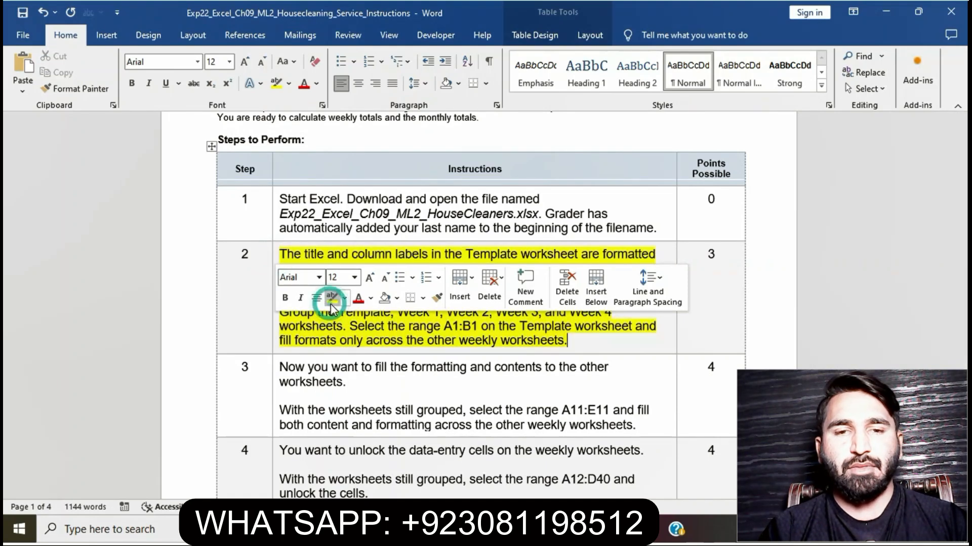
{"action": "left_click", "coordinate": [346, 326]}
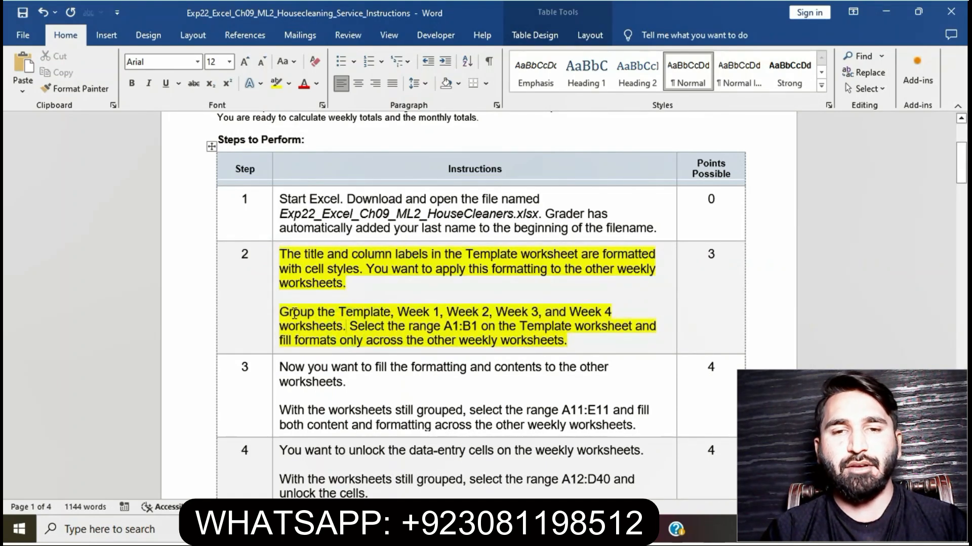
Switch to the Excel workbook and group the Template, Week 1, Week 2, Week 3 and Week 4 worksheets.
{"action": "left_click_drag", "start_coordinate": [284, 313], "coordinate": [344, 331]}
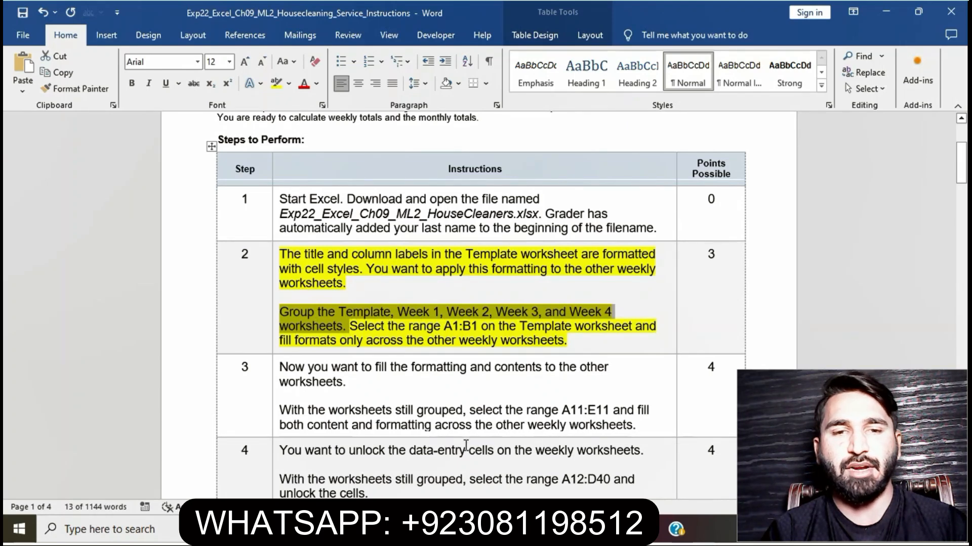
{"action": "left_click", "coordinate": [460, 529]}
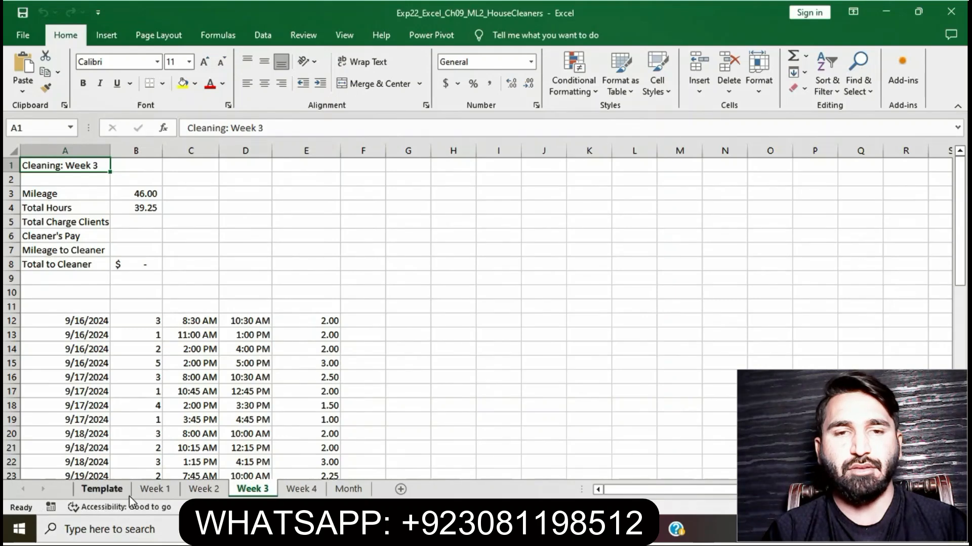
{"action": "left_click", "coordinate": [112, 491]}
{"action": "left_click", "coordinate": [146, 490], "text": "shift"}
{"action": "left_click", "coordinate": [203, 490], "text": "shift"}
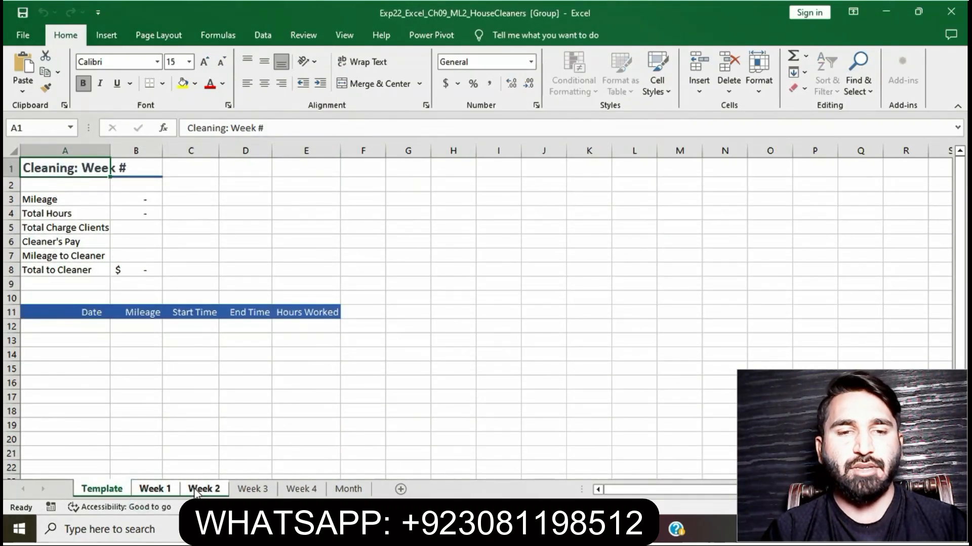
{"action": "left_click", "coordinate": [251, 489], "text": "shift"}
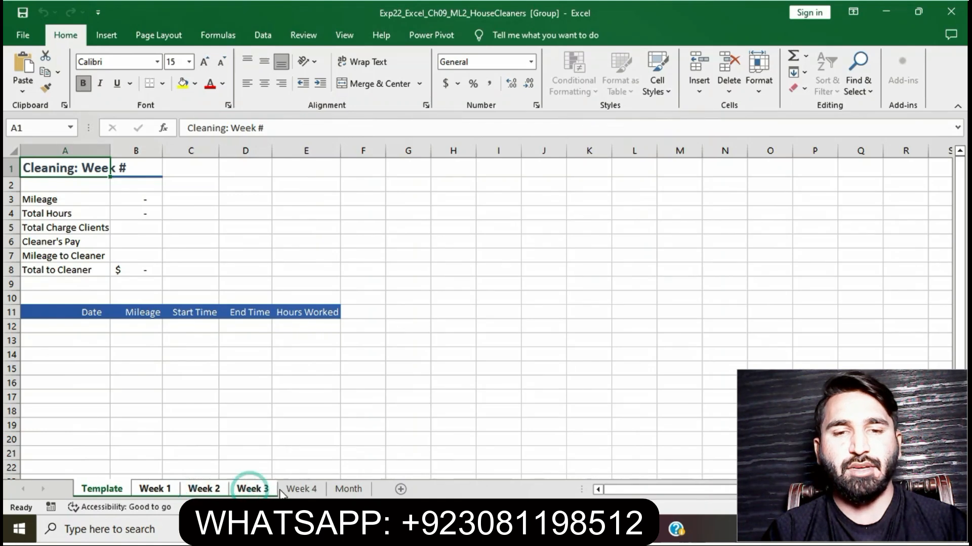
{"action": "left_click", "coordinate": [300, 489], "text": "shift"}
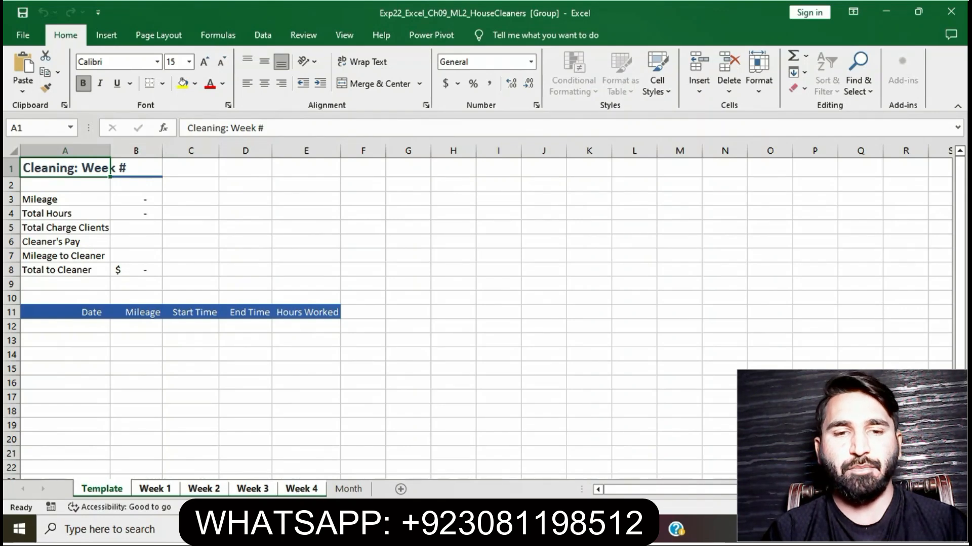
Following step 2 of the Word instructions, fill only the formats of Template range A1:B1 across the grouped worksheets in Excel.
{"action": "key", "text": "alt+Tab"}
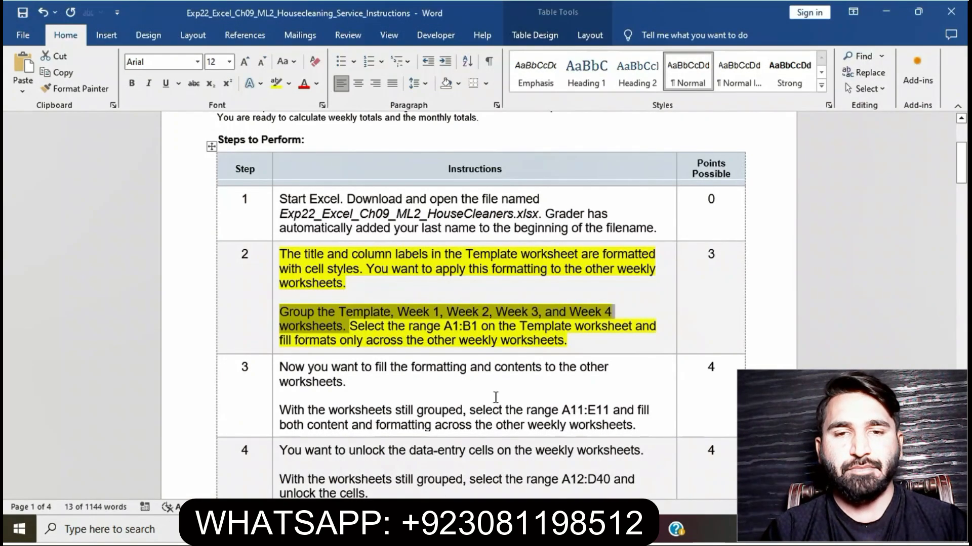
{"action": "left_click", "coordinate": [483, 347]}
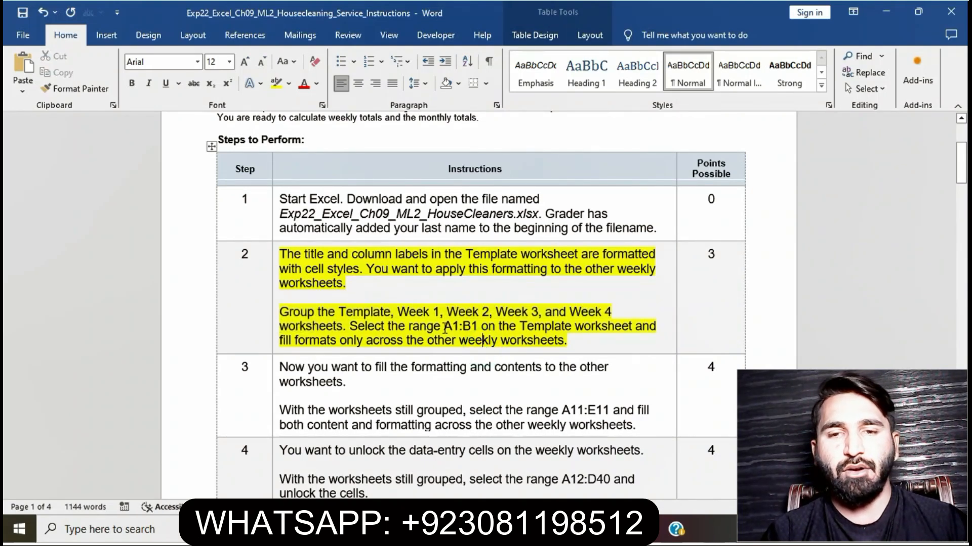
{"action": "left_click_drag", "start_coordinate": [349, 326], "coordinate": [615, 326]}
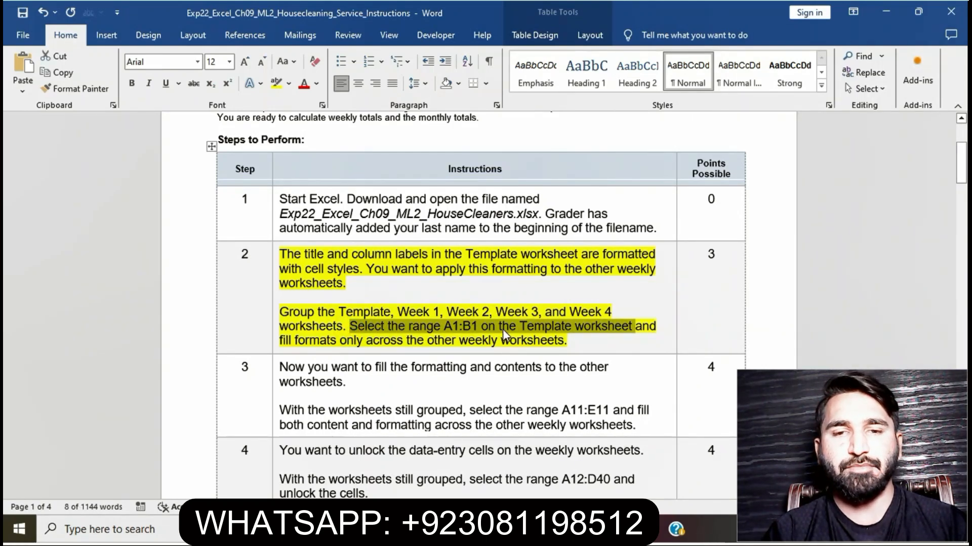
{"action": "key", "text": "alt+Tab"}
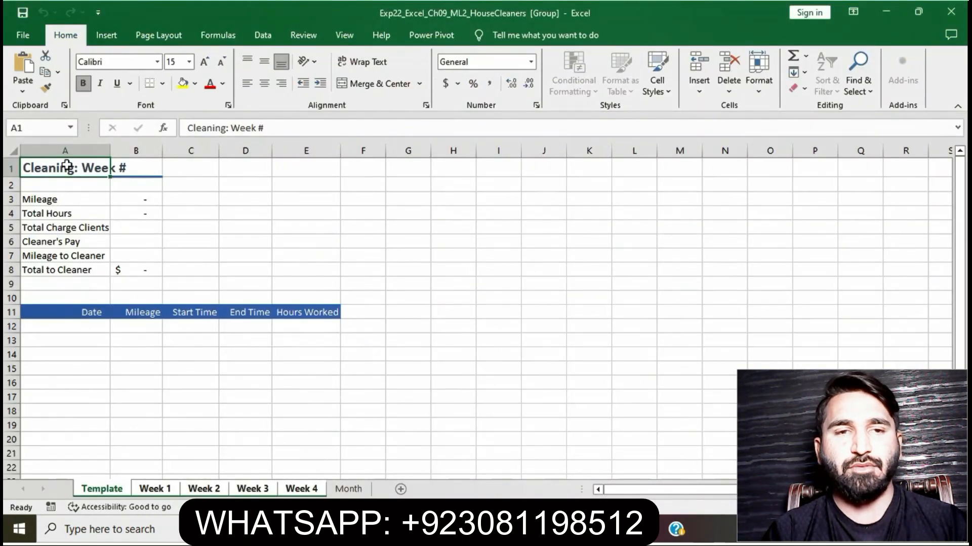
{"action": "mouse_move", "coordinate": [74, 165]}
{"action": "left_mouse_down"}
{"action": "mouse_move", "coordinate": [66, 165]}
{"action": "mouse_move", "coordinate": [151, 169]}
{"action": "left_mouse_up"}
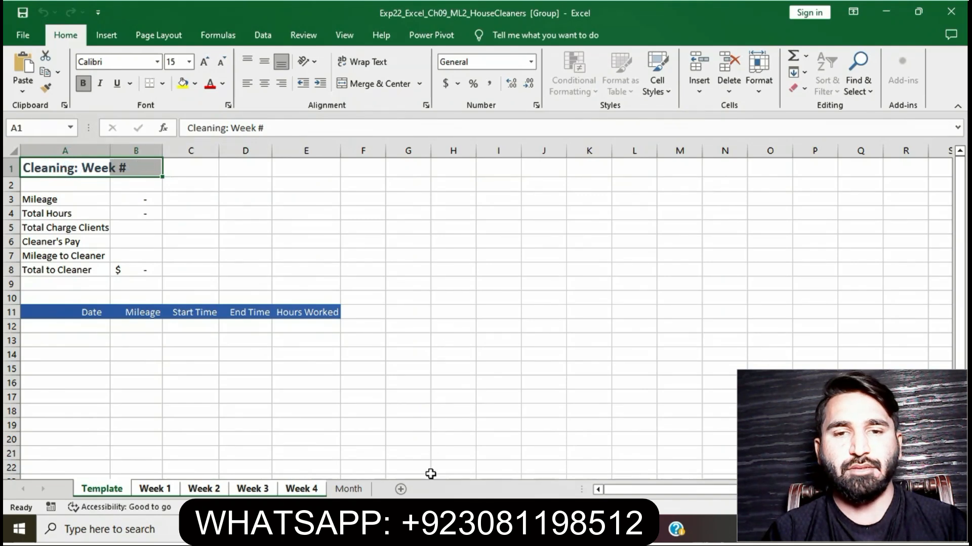
{"action": "key", "text": "alt+Tab"}
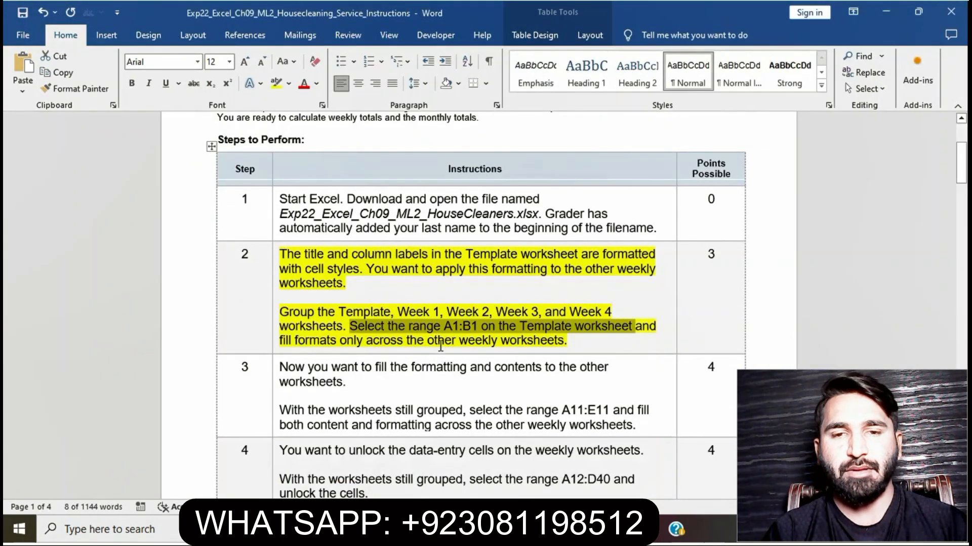
{"action": "left_click", "coordinate": [277, 338]}
{"action": "left_click", "coordinate": [317, 342]}
{"action": "left_click_drag", "start_coordinate": [285, 340], "coordinate": [565, 341]}
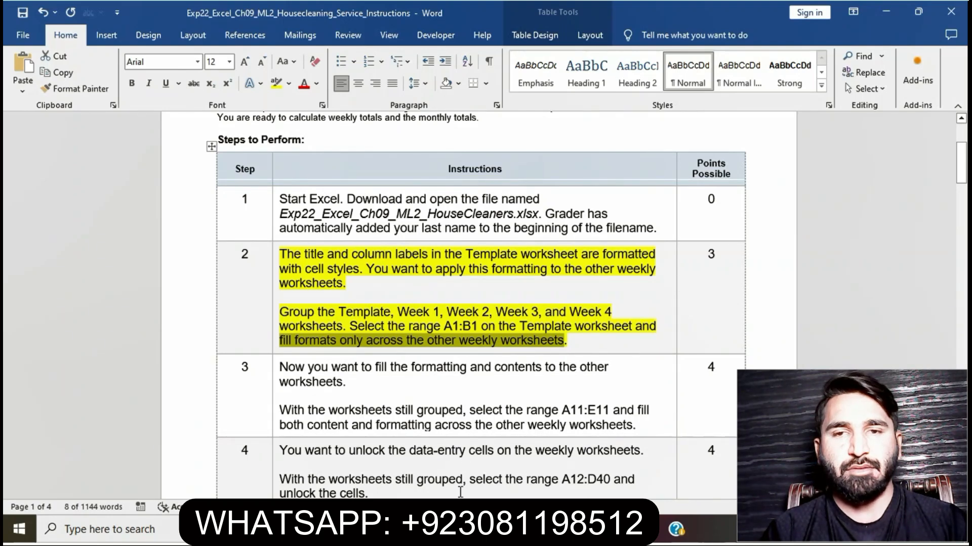
{"action": "left_click", "coordinate": [459, 530]}
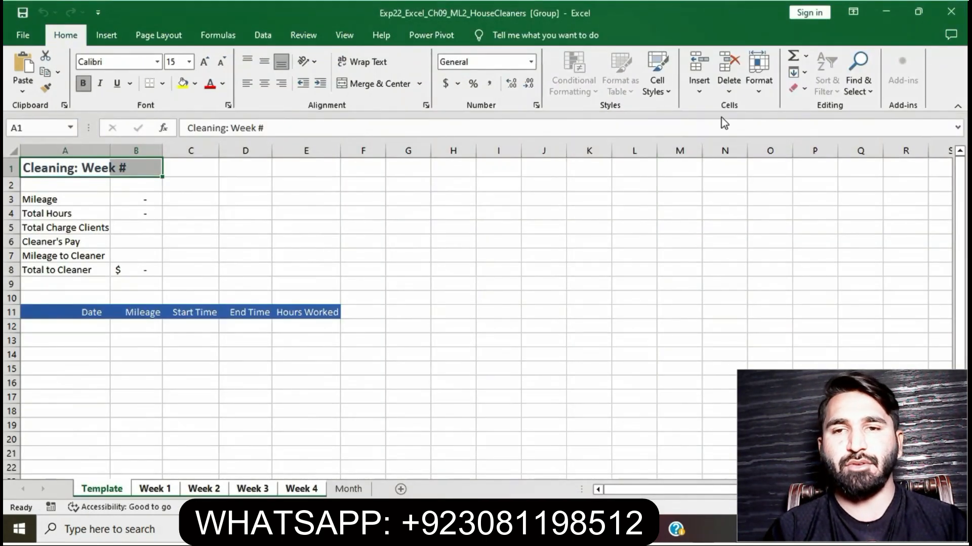
{"action": "left_click", "coordinate": [799, 73]}
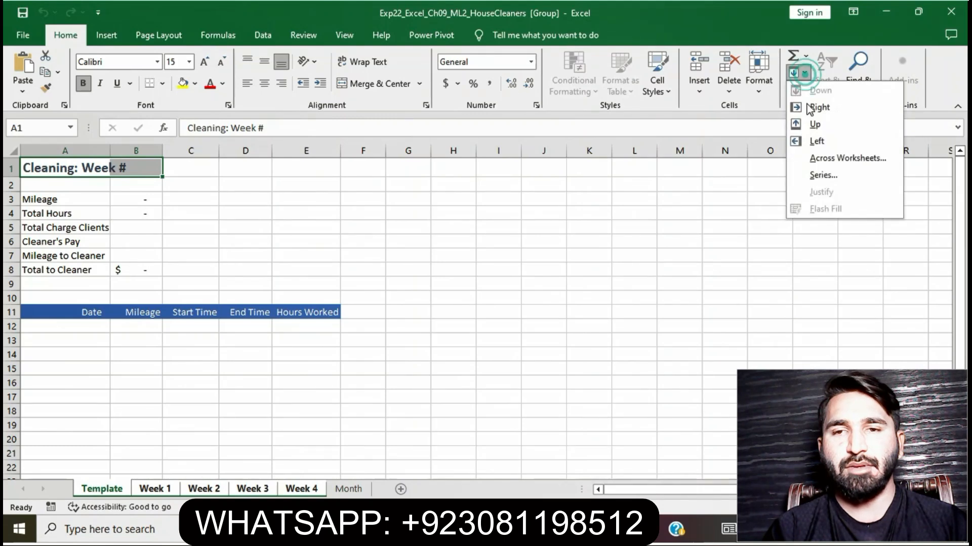
{"action": "left_click", "coordinate": [822, 157]}
{"action": "left_click", "coordinate": [653, 329]}
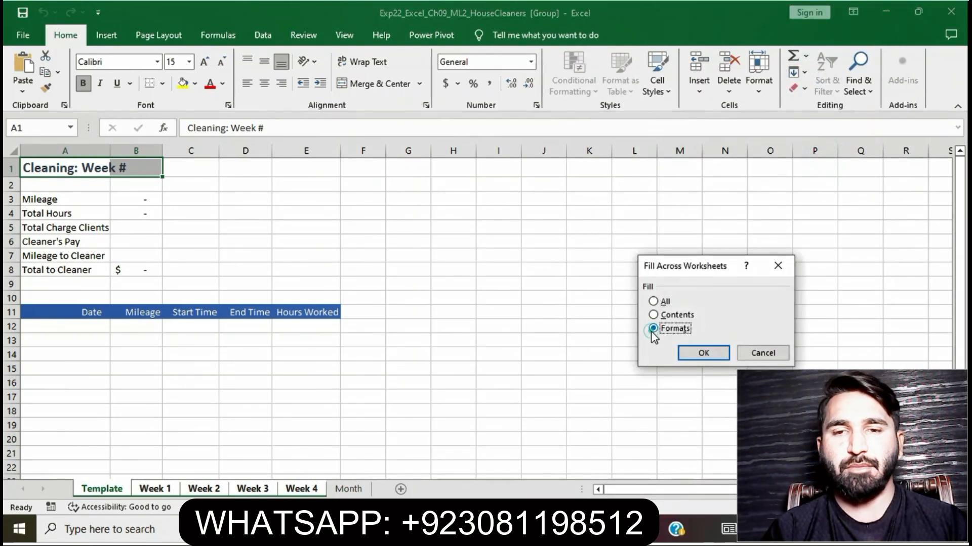
{"action": "left_click", "coordinate": [694, 352]}
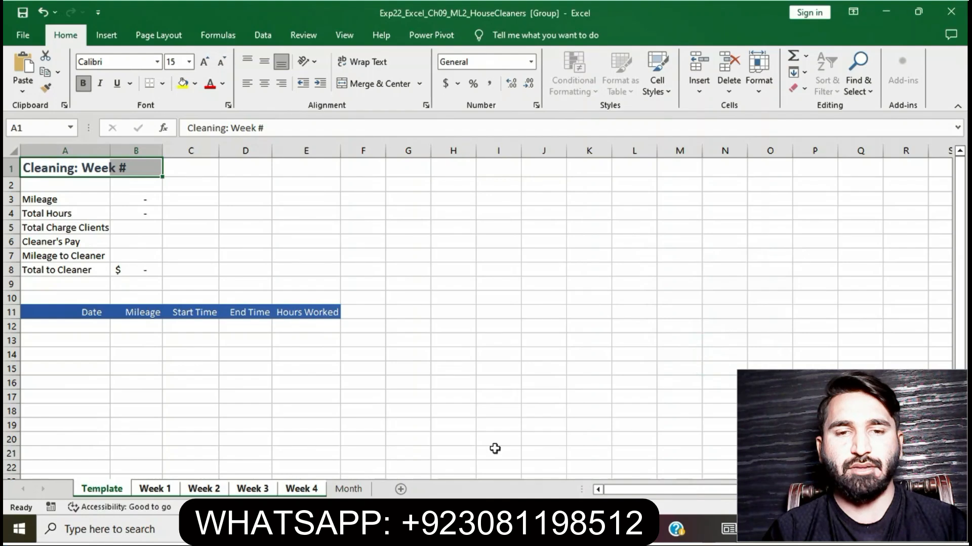
Return to the Word instructions and clear the yellow highlight from the step 2 instructions.
{"action": "key", "text": "alt+Tab"}
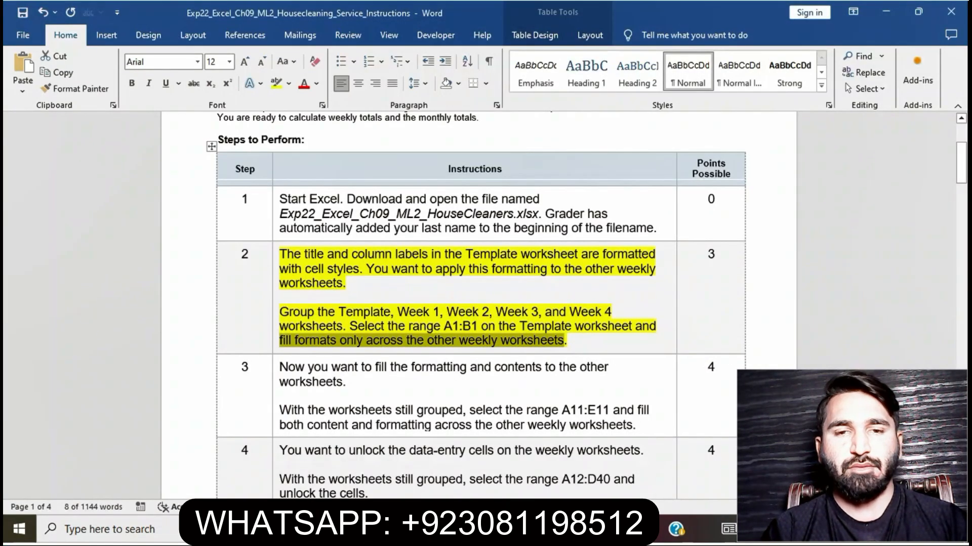
{"action": "left_click", "coordinate": [425, 331]}
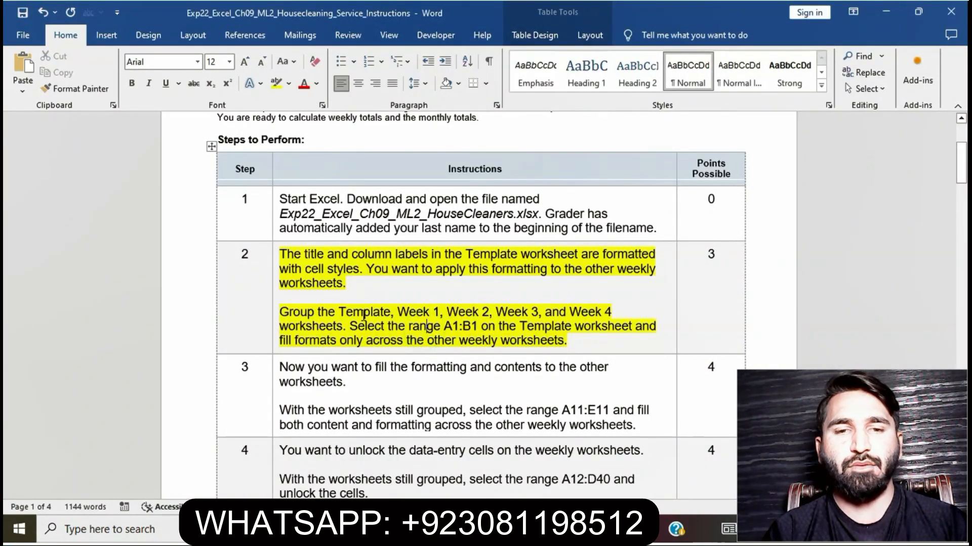
{"action": "left_click", "coordinate": [272, 251]}
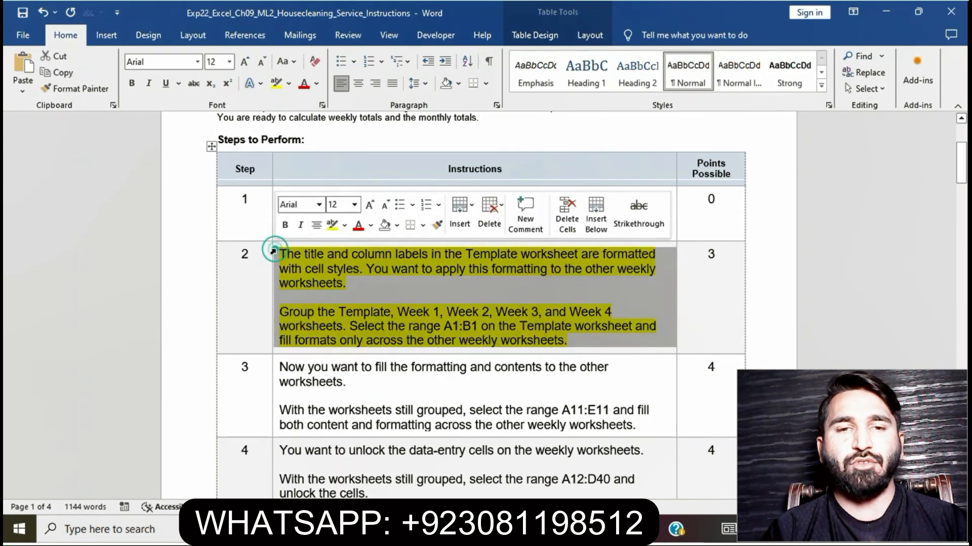
{"action": "left_click", "coordinate": [331, 232]}
{"action": "left_click", "coordinate": [349, 332]}
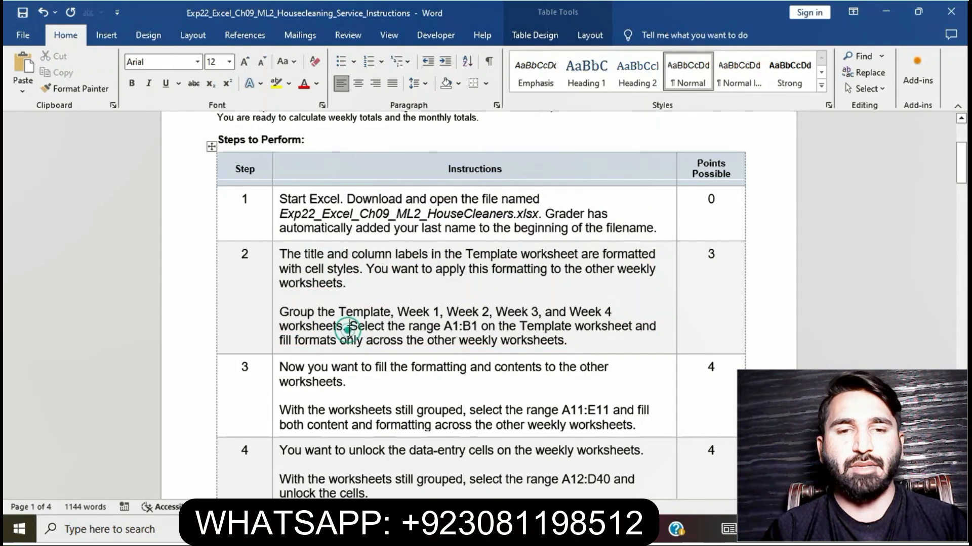
Highlight the step 3 instructions in yellow and select the part about choosing range A11:E11 with the worksheets grouped.
{"action": "scroll", "coordinate": [350, 331], "scroll_direction": "down", "scroll_amount": 3}
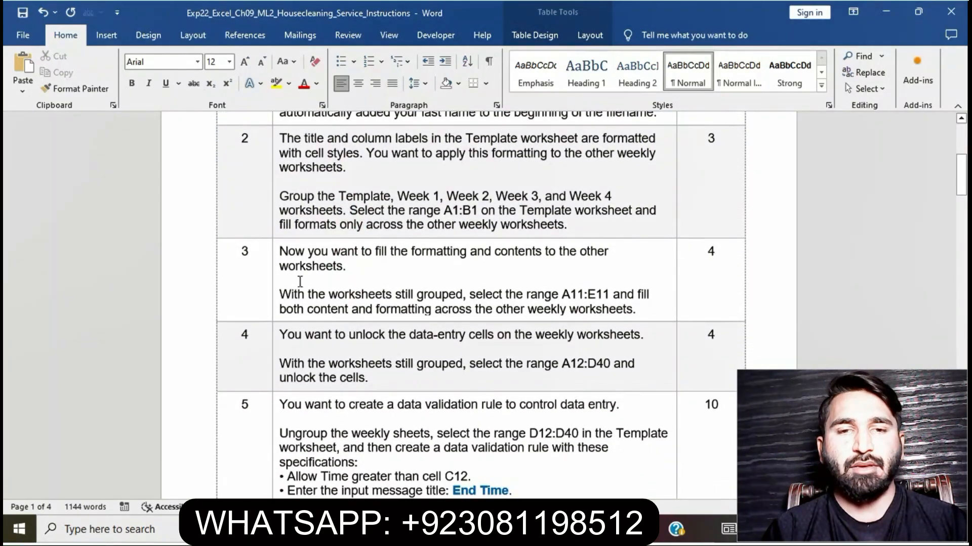
{"action": "left_click", "coordinate": [273, 260]}
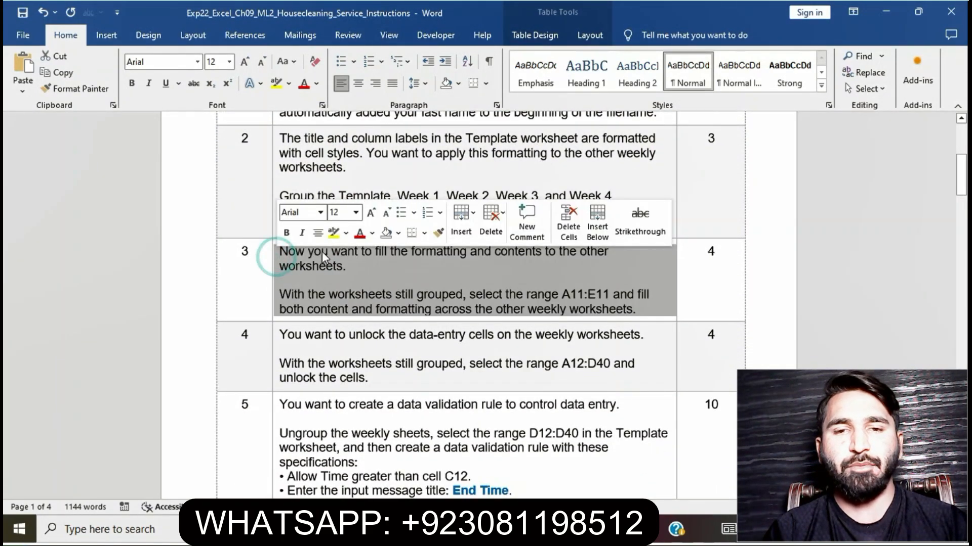
{"action": "left_click", "coordinate": [334, 234]}
{"action": "left_click", "coordinate": [374, 309]}
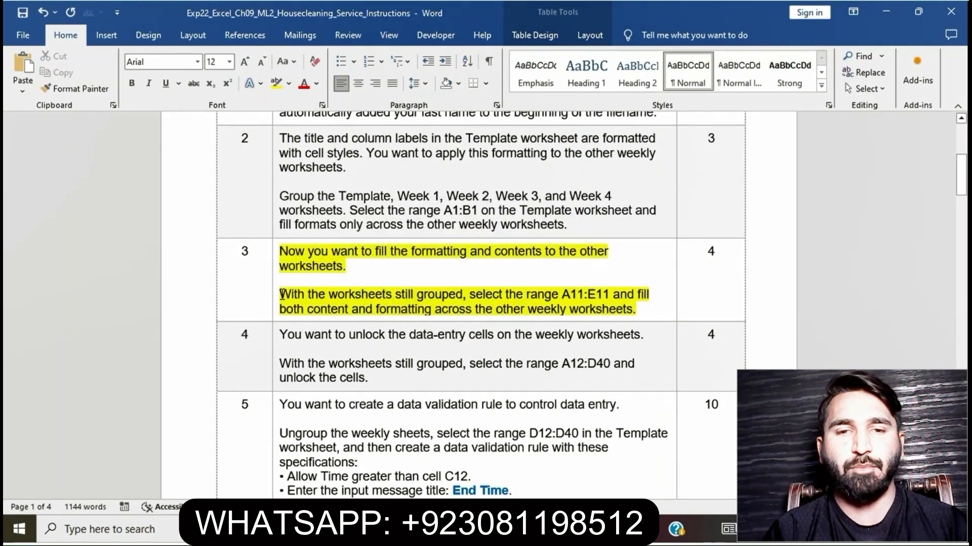
{"action": "left_click_drag", "start_coordinate": [283, 294], "coordinate": [609, 295]}
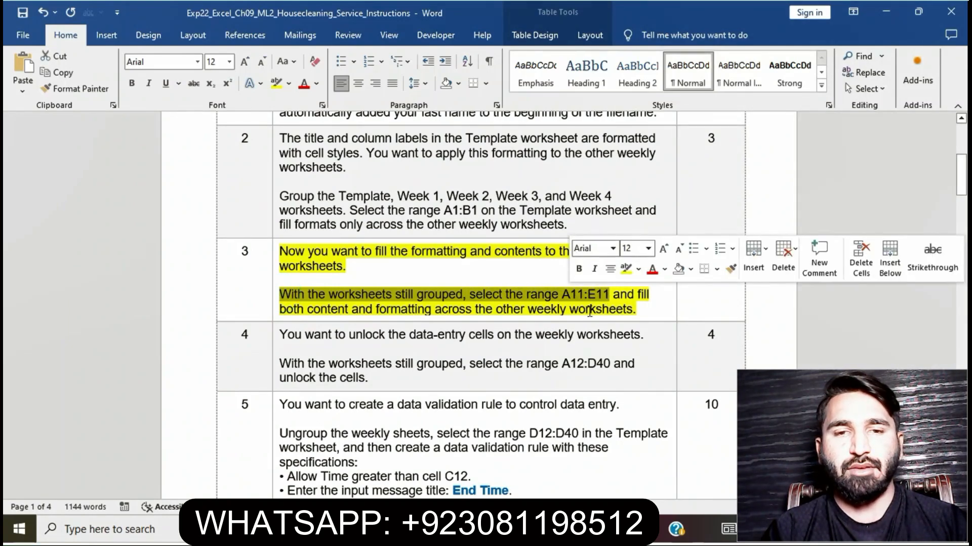
Following step 3 of the Word instructions, switch to Excel and fill both contents and formats of A11:E11 across the grouped worksheets.
{"action": "key", "text": "alt+Tab"}
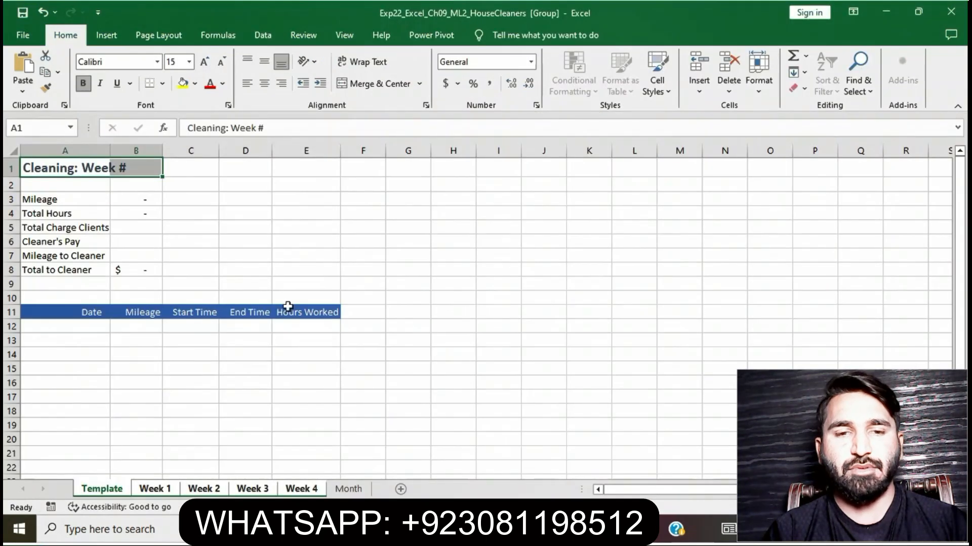
{"action": "left_click_drag", "start_coordinate": [76, 312], "coordinate": [304, 311]}
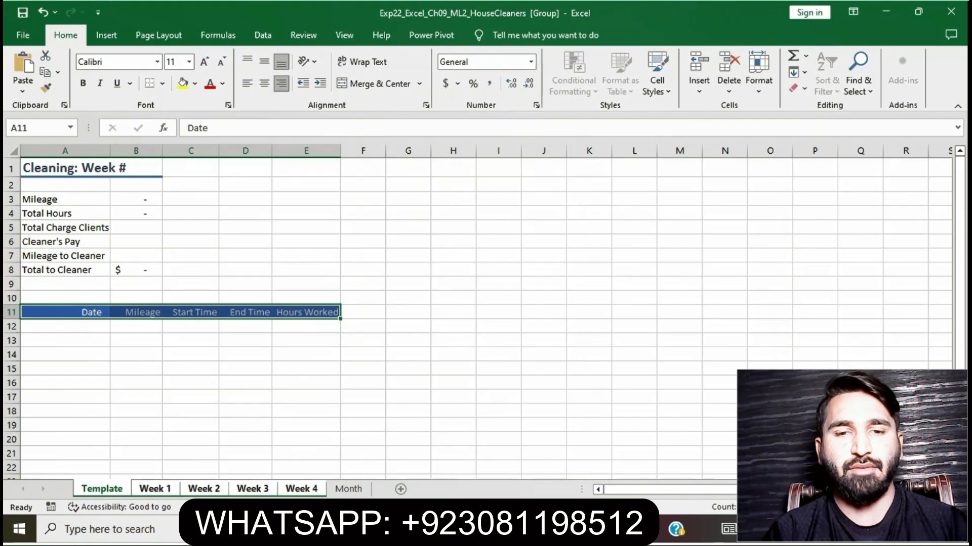
{"action": "key", "text": "alt+Tab"}
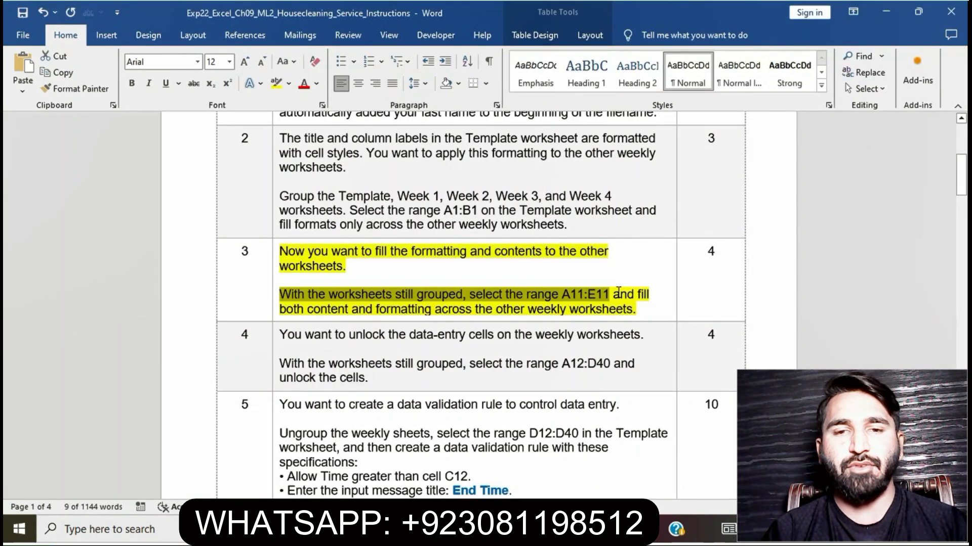
{"action": "left_click_drag", "start_coordinate": [617, 294], "coordinate": [634, 310]}
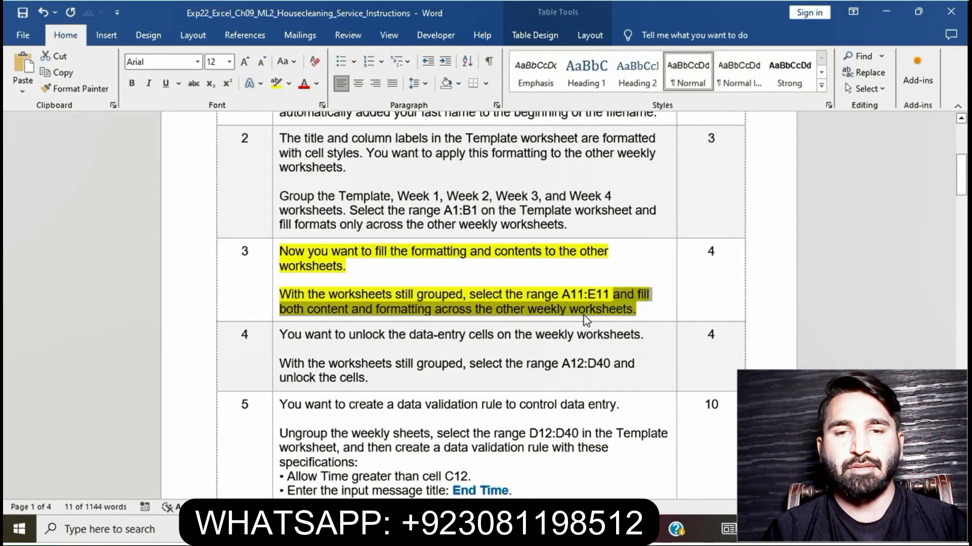
{"action": "key", "text": "alt+Tab"}
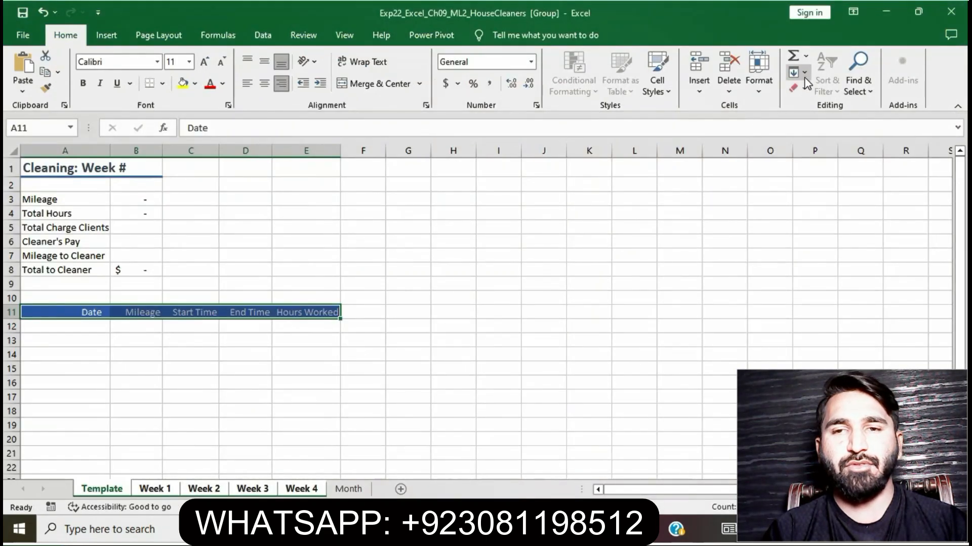
{"action": "left_click", "coordinate": [804, 78]}
{"action": "left_click", "coordinate": [823, 158]}
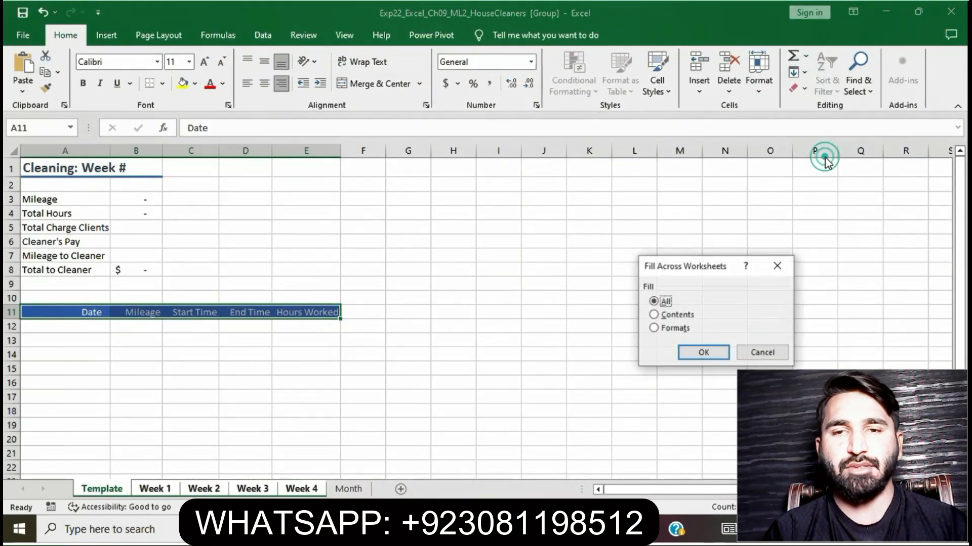
{"action": "left_click", "coordinate": [692, 353]}
{"action": "left_click", "coordinate": [529, 426]}
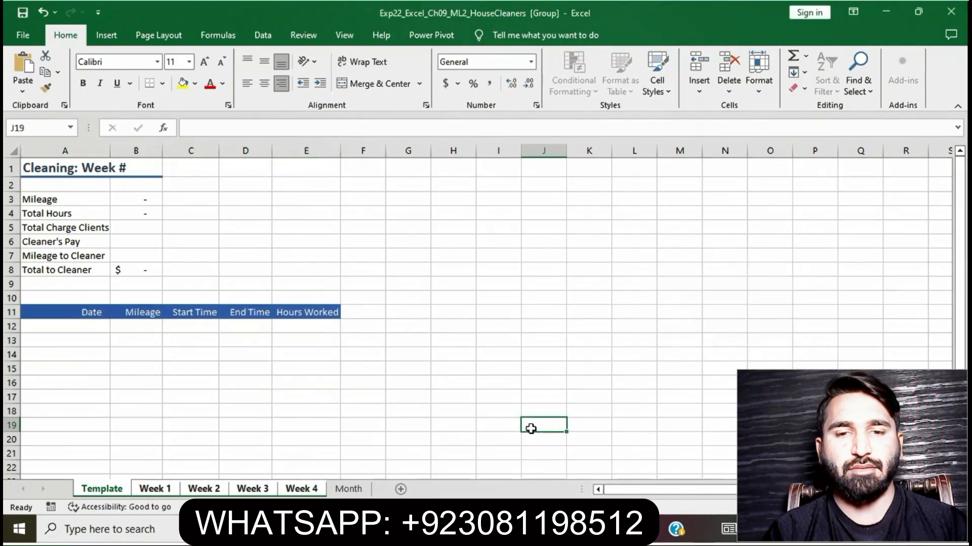
Return to the Word instructions and clear the yellow highlight from the step 3 instructions.
{"action": "key", "text": "alt+Tab"}
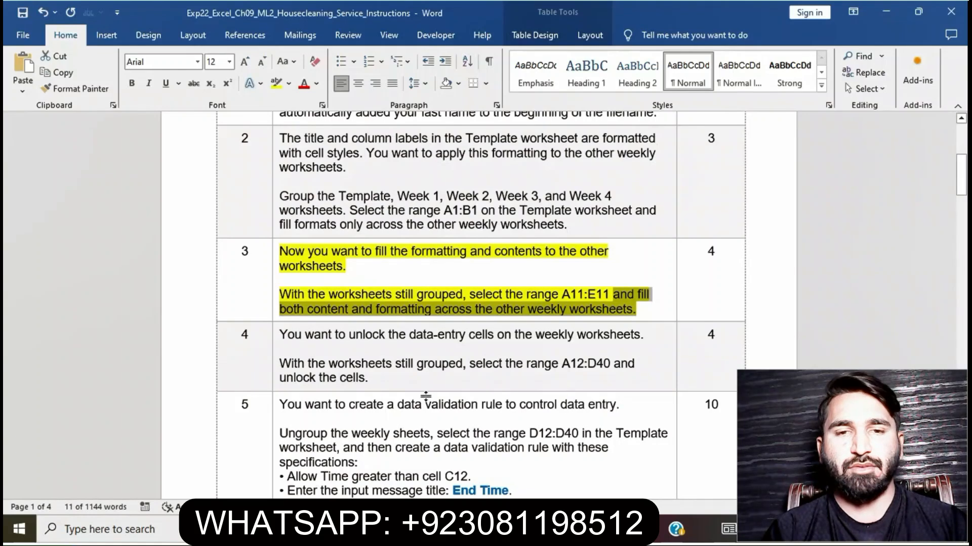
{"action": "left_click", "coordinate": [500, 310]}
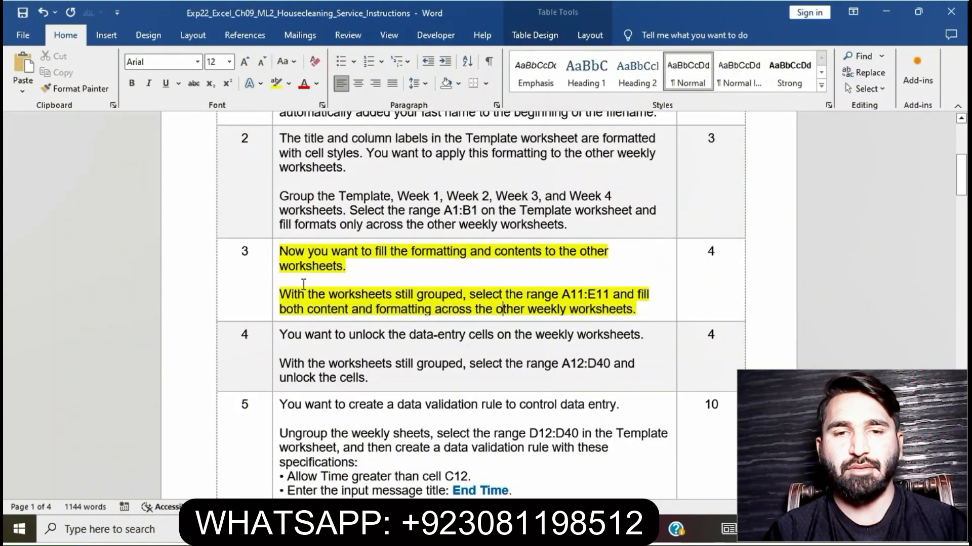
{"action": "left_click", "coordinate": [275, 253]}
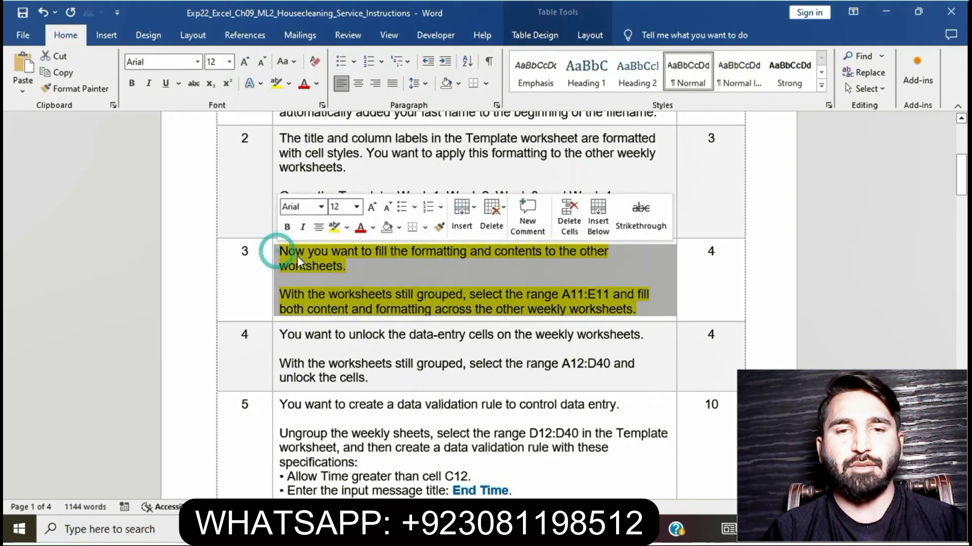
{"action": "left_click", "coordinate": [331, 232]}
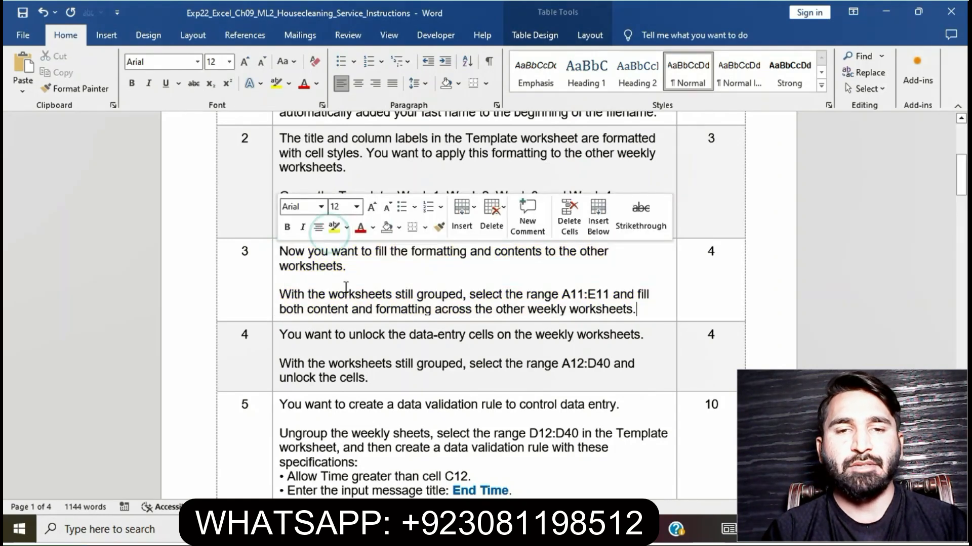
{"action": "left_click", "coordinate": [347, 292]}
Highlight the step 4 instructions in yellow and select their sentence about unlocking range A12:D40.
{"action": "scroll", "coordinate": [346, 292], "scroll_direction": "down", "scroll_amount": 3}
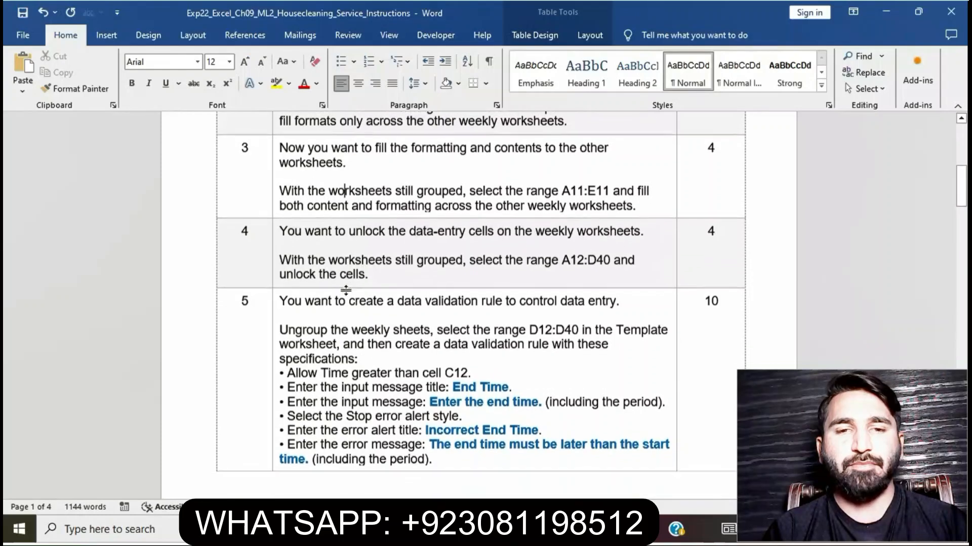
{"action": "left_click", "coordinate": [275, 238]}
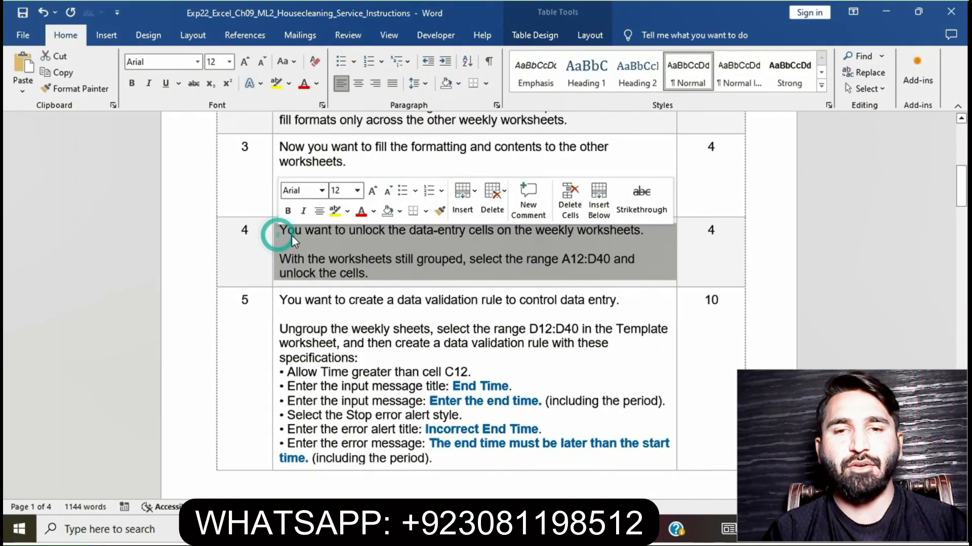
{"action": "left_click", "coordinate": [335, 213]}
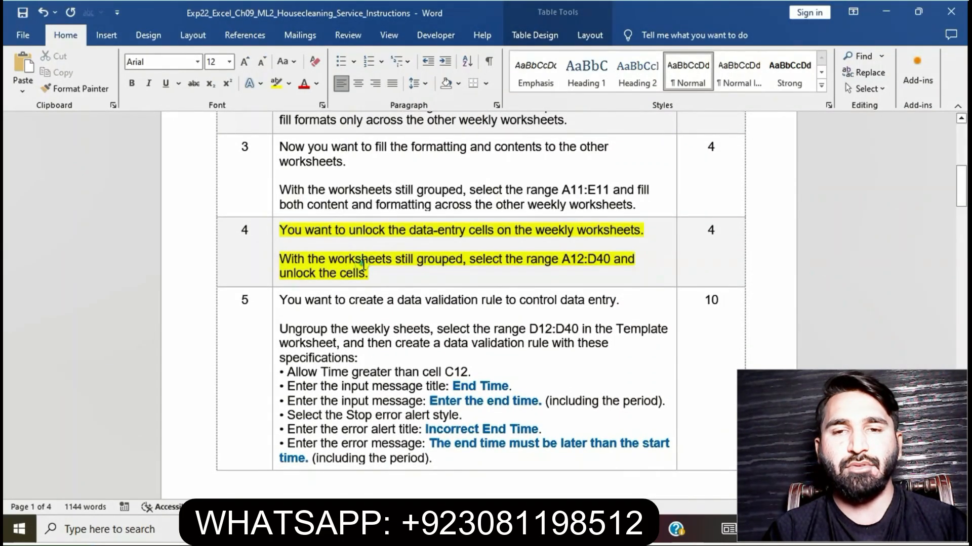
{"action": "left_click_drag", "start_coordinate": [281, 260], "coordinate": [434, 280]}
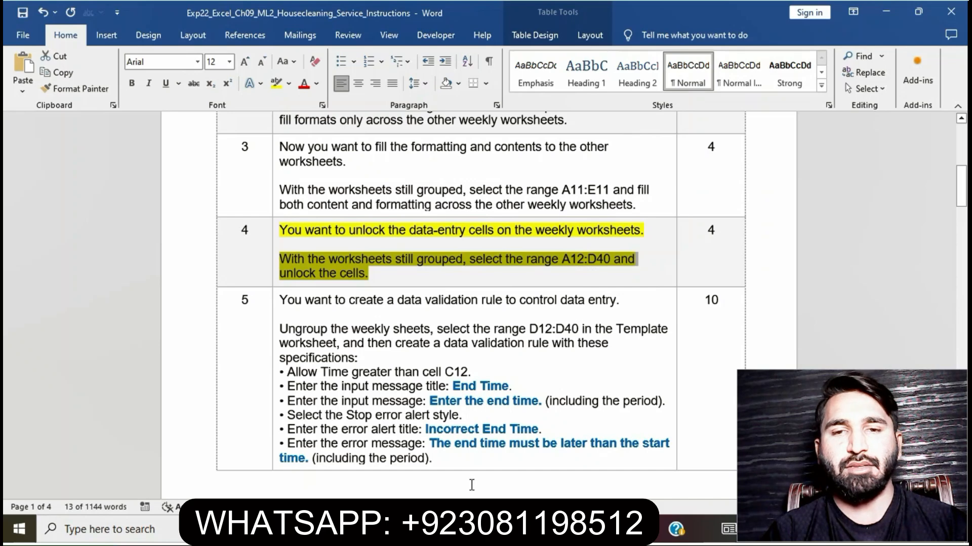
Switch to the Excel workbook and unlock the cells in range A12:D40 on the grouped worksheets, as step 4 instructs.
{"action": "key", "text": "alt+Tab"}
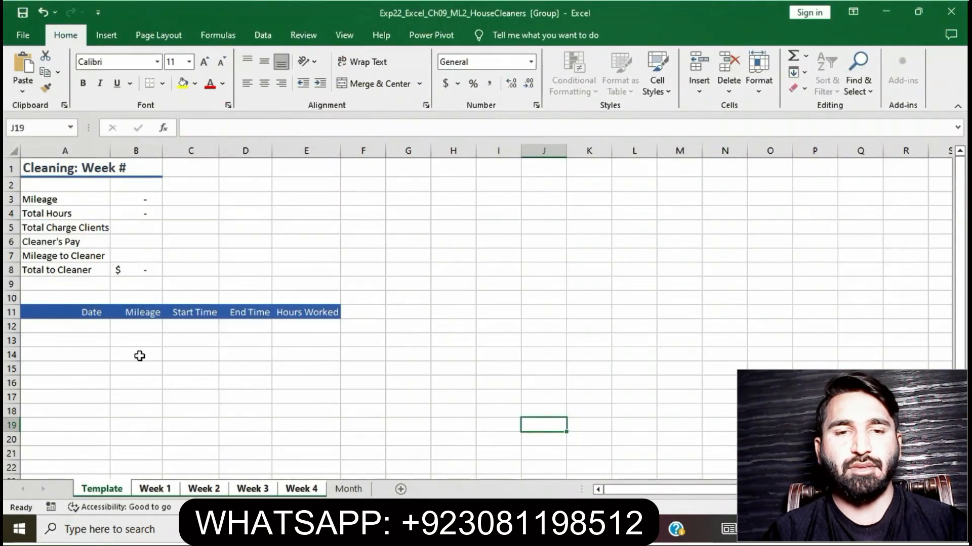
{"action": "left_click_drag", "start_coordinate": [76, 328], "coordinate": [252, 235]}
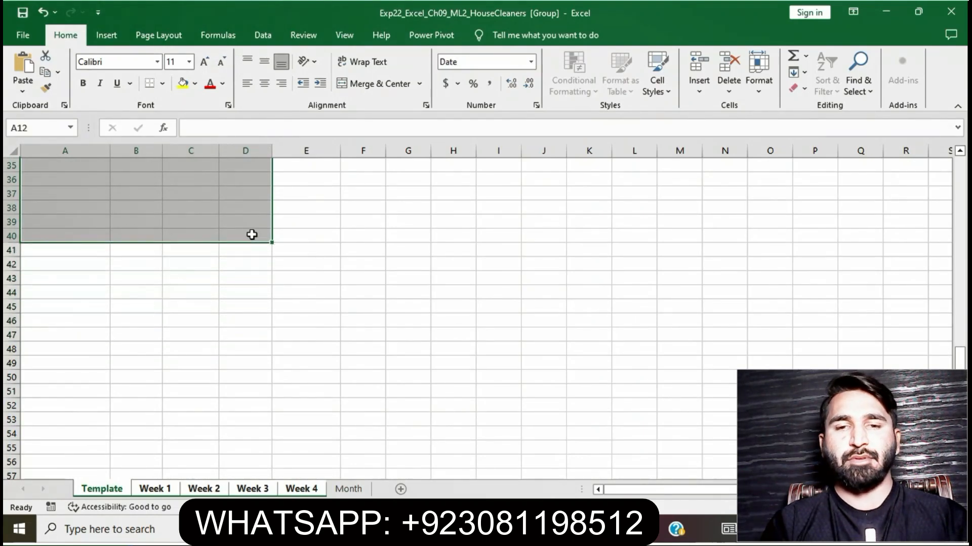
{"action": "scroll", "coordinate": [405, 258], "scroll_direction": "up", "scroll_amount": 4}
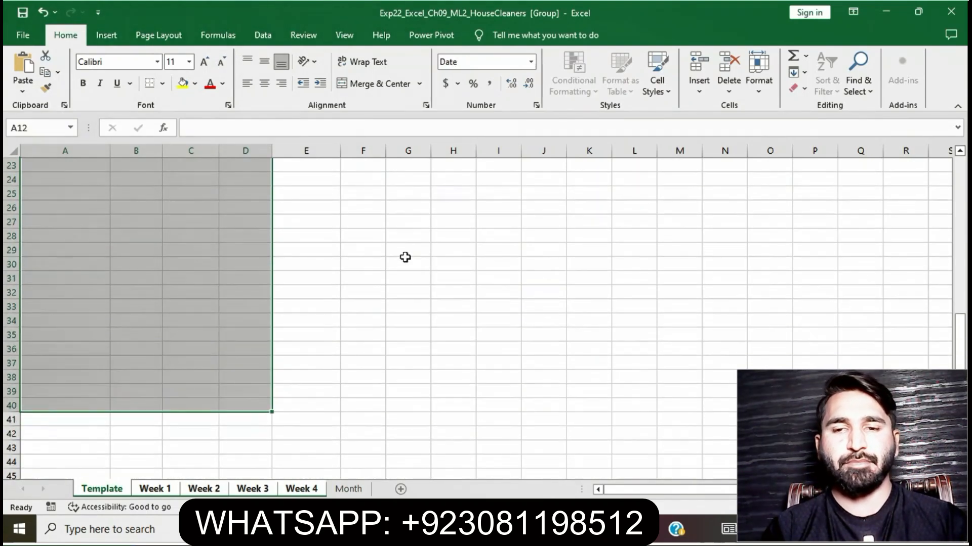
{"action": "scroll", "coordinate": [405, 257], "scroll_direction": "up", "scroll_amount": 4}
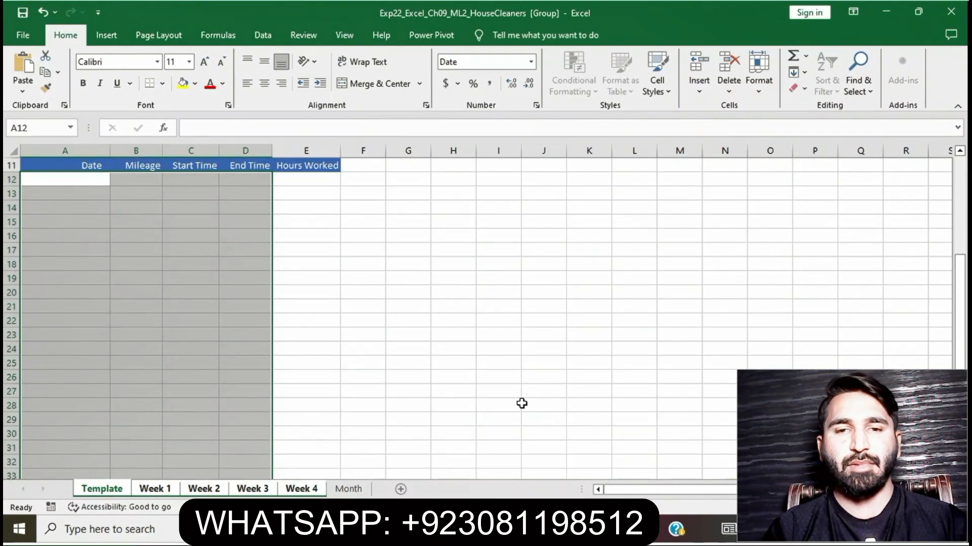
{"action": "left_click", "coordinate": [461, 530]}
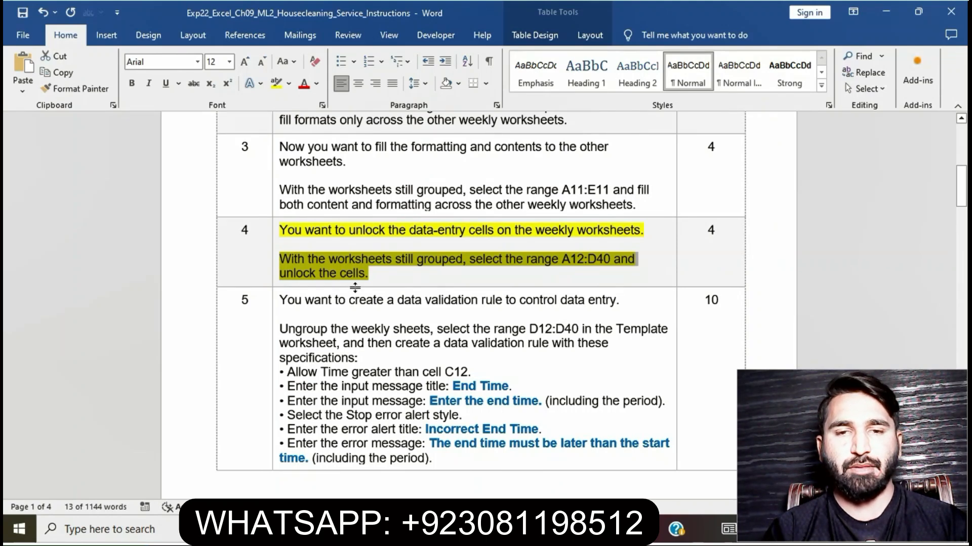
{"action": "left_click", "coordinate": [449, 529]}
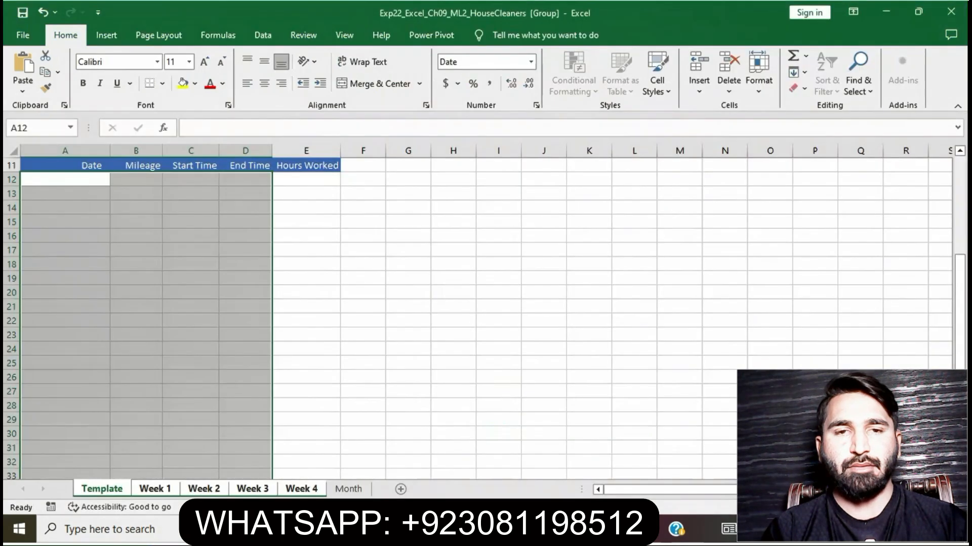
{"action": "left_click", "coordinate": [758, 89]}
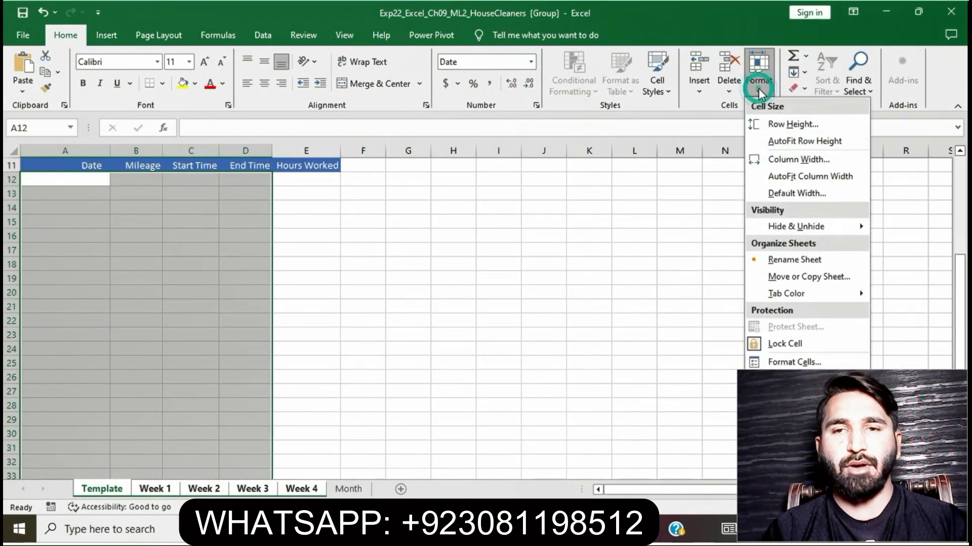
{"action": "left_click", "coordinate": [787, 363]}
{"action": "left_click", "coordinate": [752, 183]}
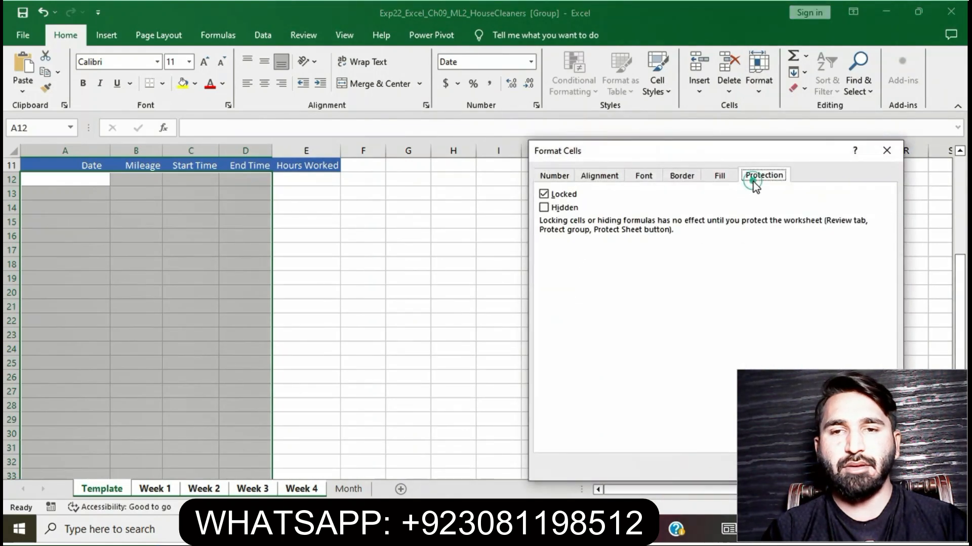
{"action": "left_click", "coordinate": [544, 194]}
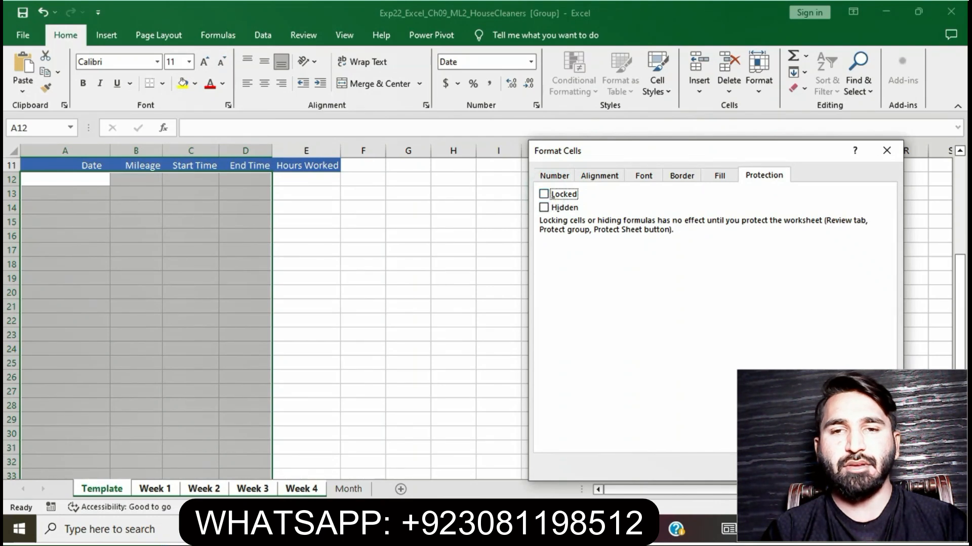
{"action": "key", "text": "Return"}
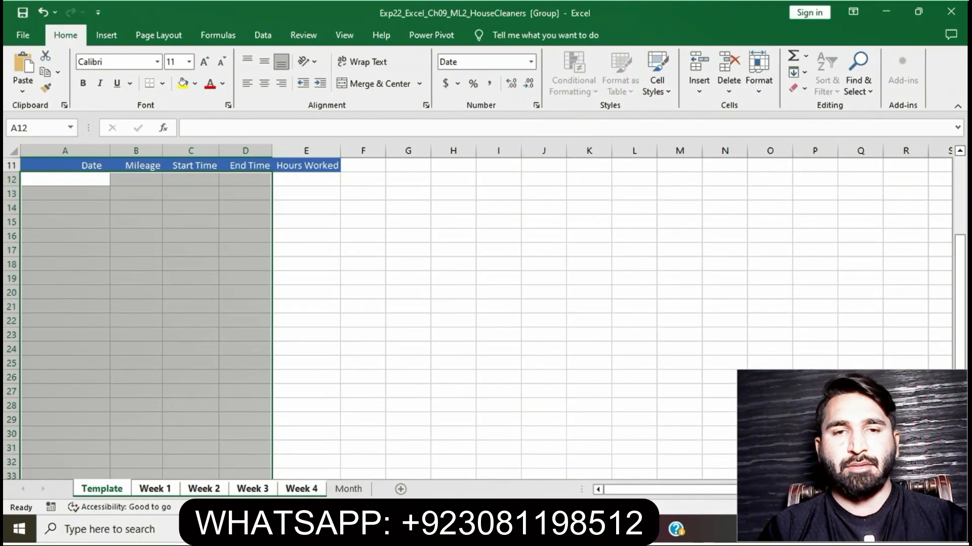
{"action": "left_click", "coordinate": [590, 388]}
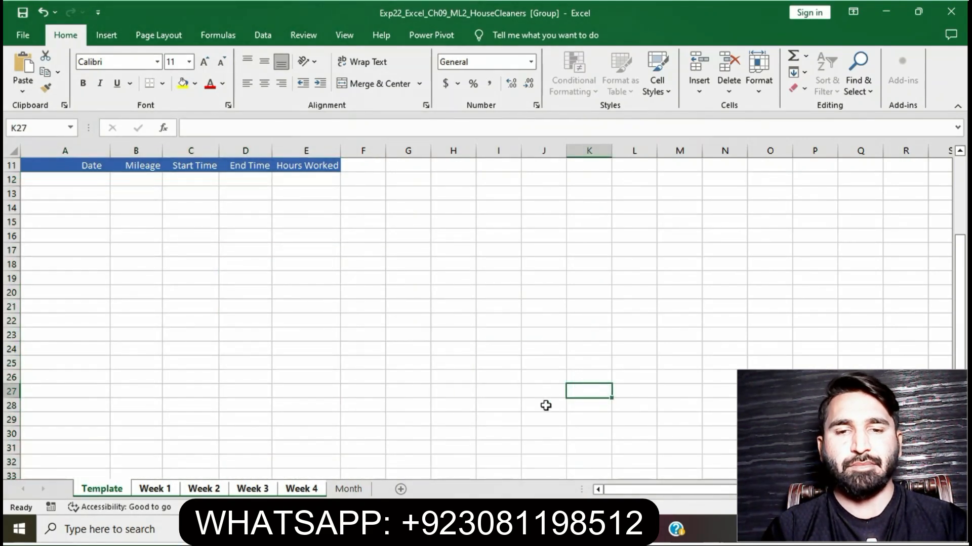
Return to the Word instructions, clear the yellow highlight from step 4 and bring the step 5 instructions into view.
{"action": "left_click", "coordinate": [417, 529]}
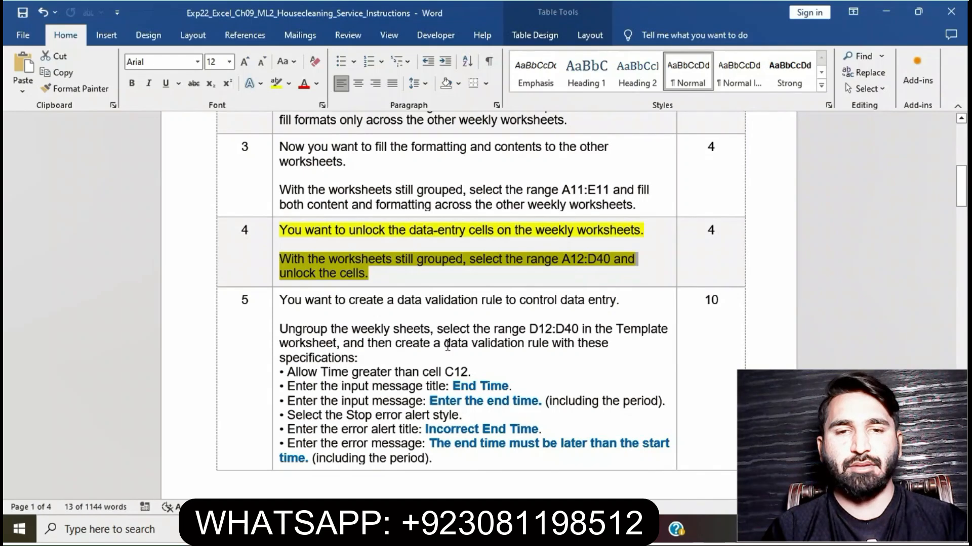
{"action": "left_click", "coordinate": [414, 286]}
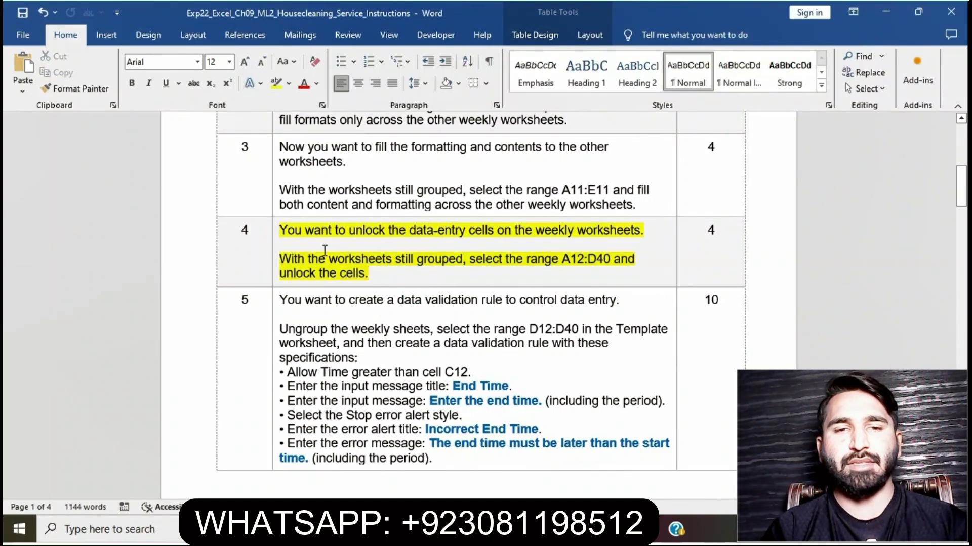
{"action": "left_click", "coordinate": [276, 235]}
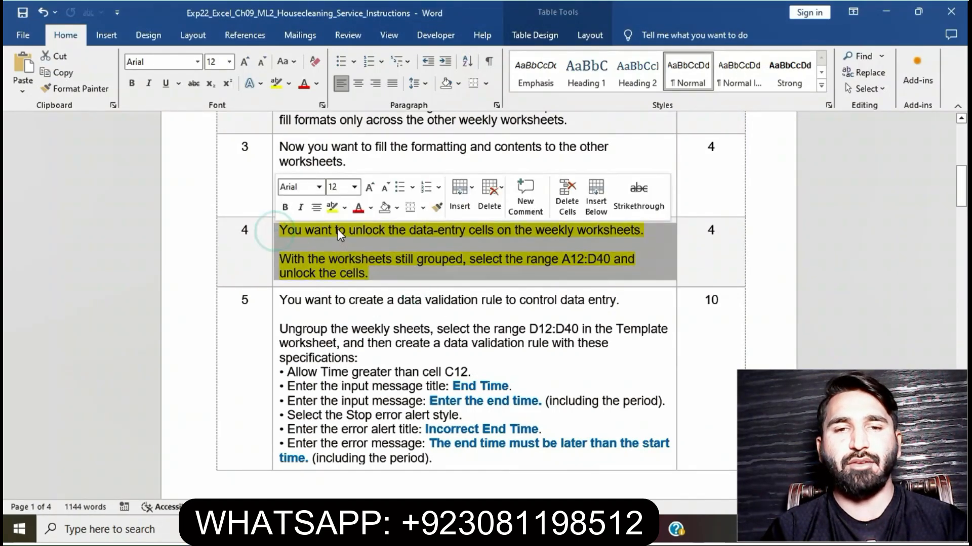
{"action": "left_click", "coordinate": [331, 208]}
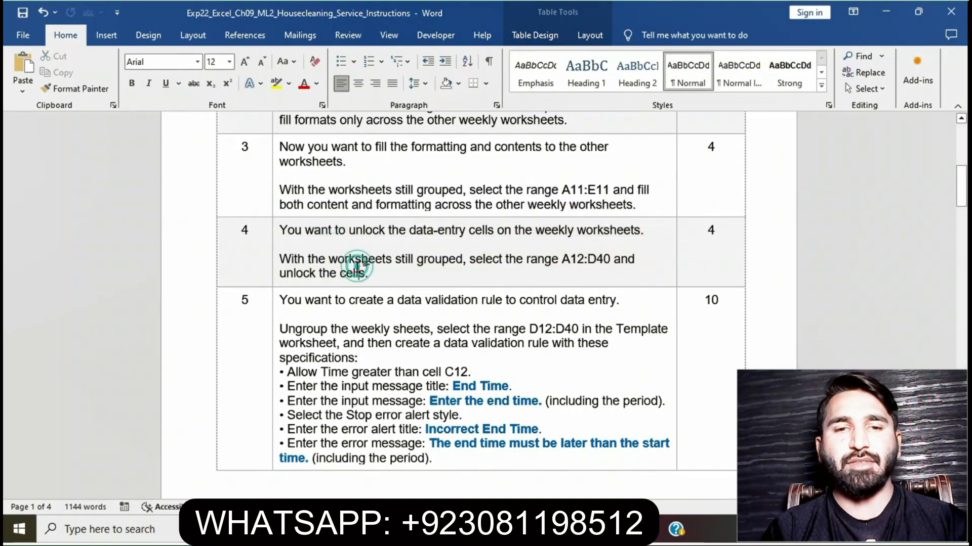
{"action": "scroll", "coordinate": [354, 273], "scroll_direction": "down", "scroll_amount": 2}
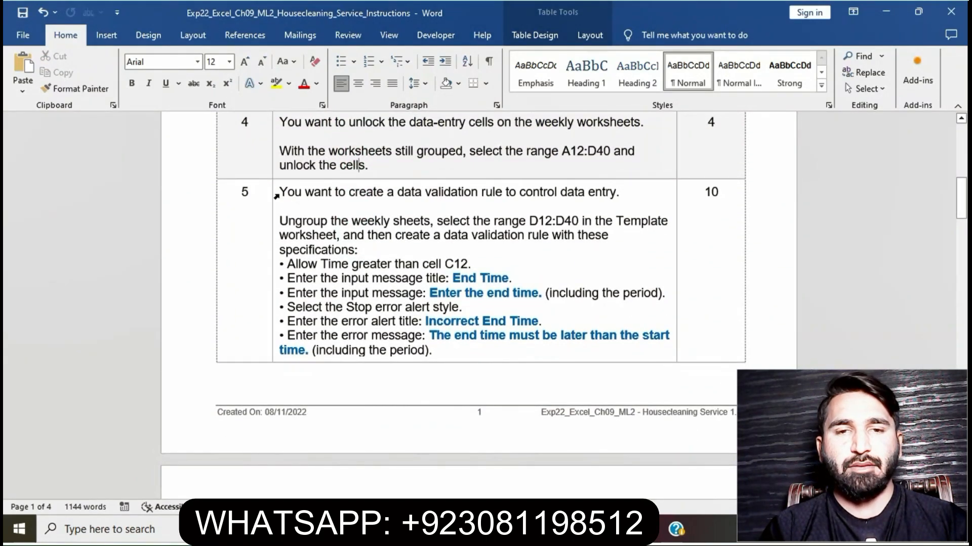
Highlight the step 5 instructions in yellow and select their phrase about ungrouping the weekly sheets.
{"action": "left_click", "coordinate": [276, 195]}
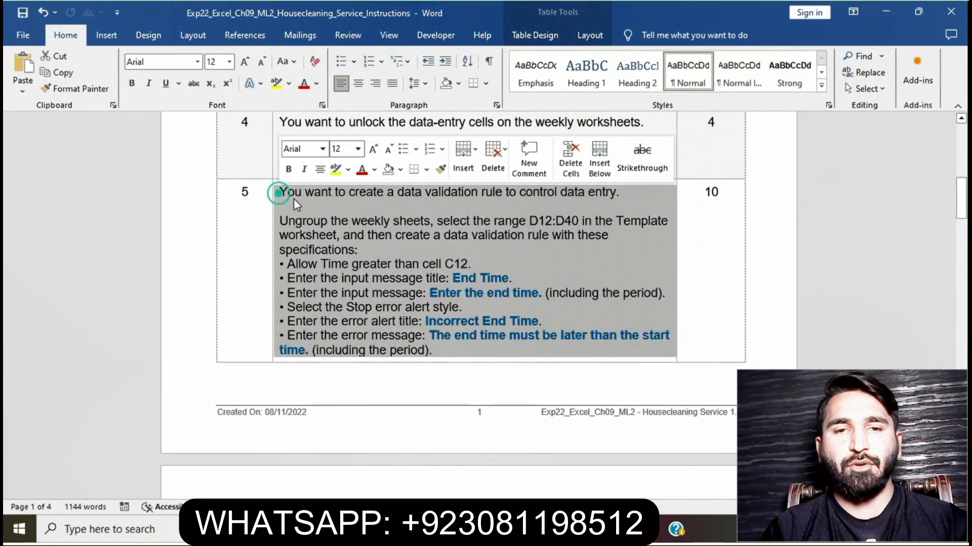
{"action": "left_click", "coordinate": [334, 171]}
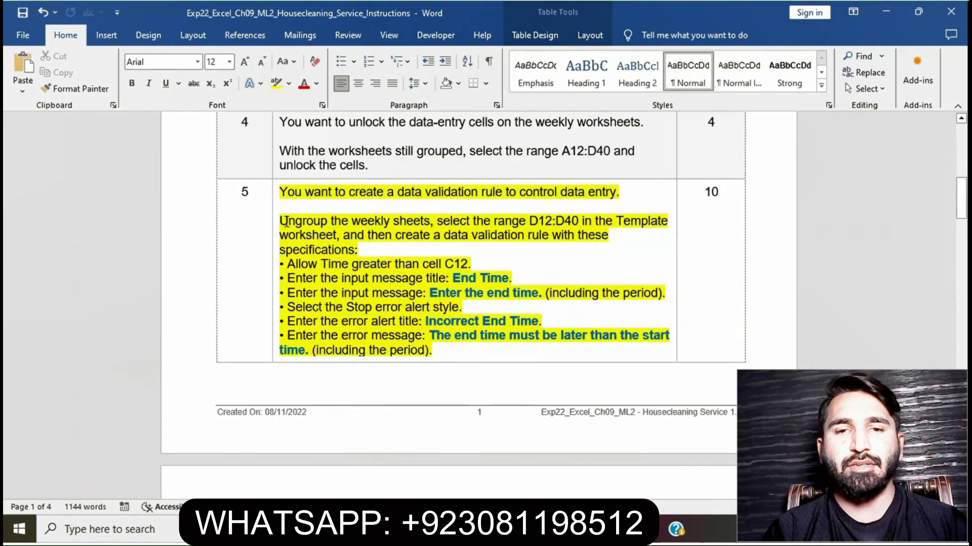
{"action": "left_click_drag", "start_coordinate": [281, 221], "coordinate": [429, 224]}
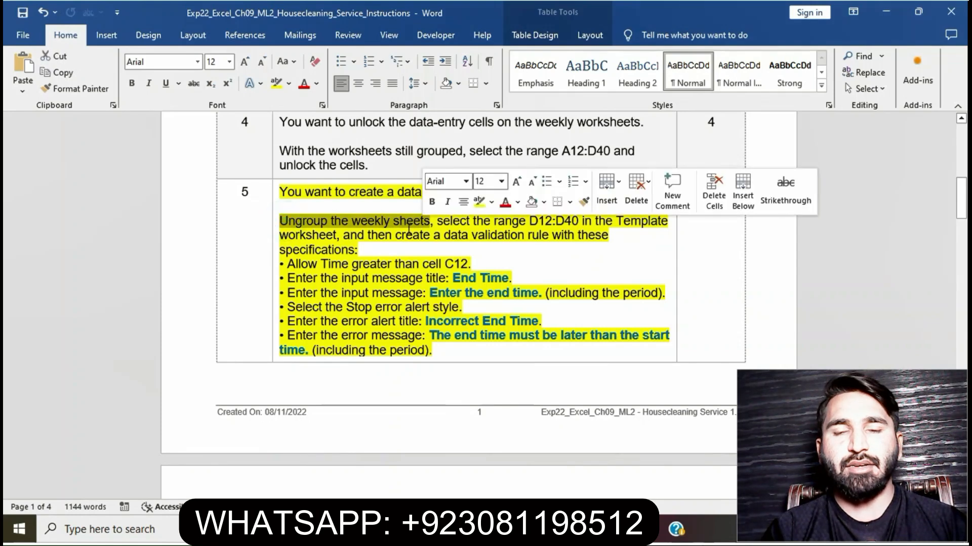
Switch to the Excel workbook and ungroup the Template and Week 1 to Week 4 worksheets.
{"action": "left_click", "coordinate": [478, 530]}
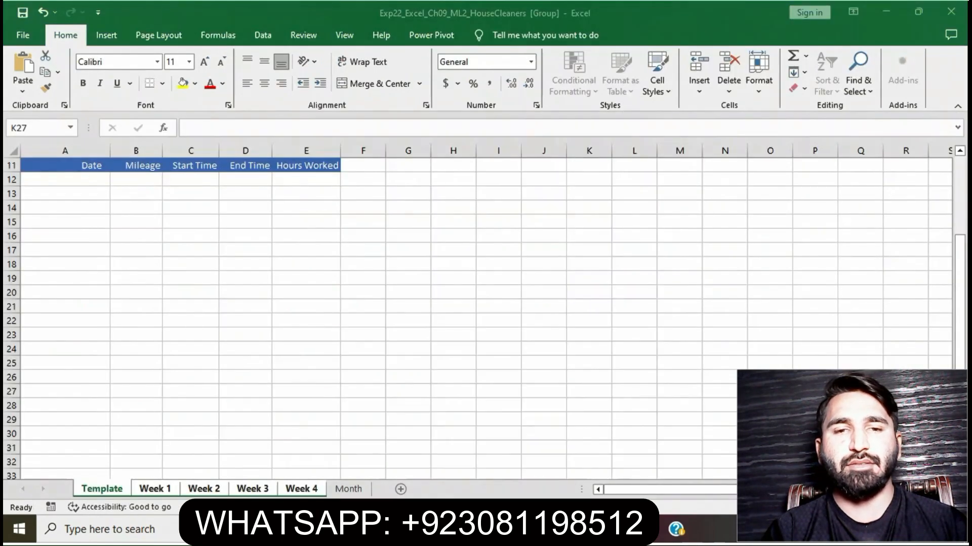
{"action": "right_click", "coordinate": [124, 493]}
{"action": "left_click", "coordinate": [167, 488]}
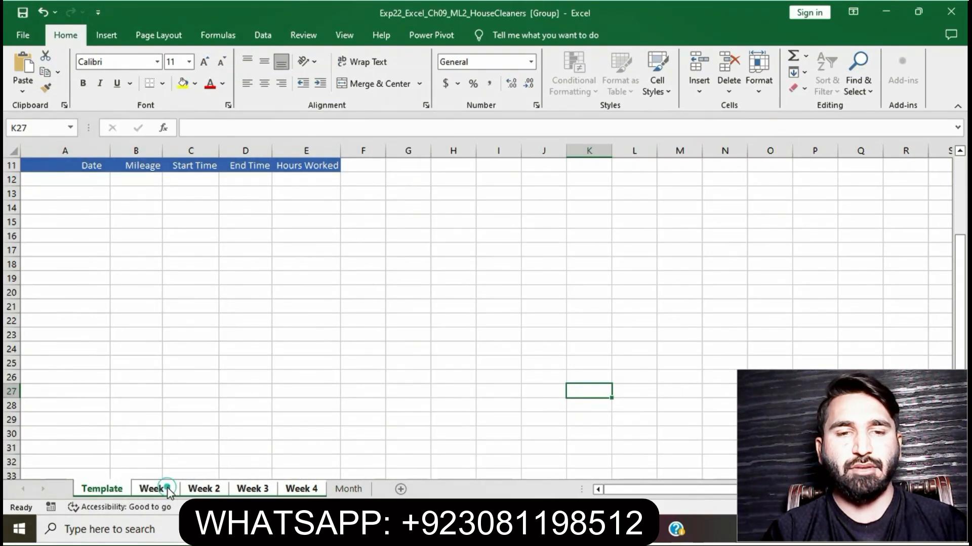
Copy the range reference D12:D40 from the Word instructions and select that range on the Template worksheet in Excel.
{"action": "left_click", "coordinate": [454, 529]}
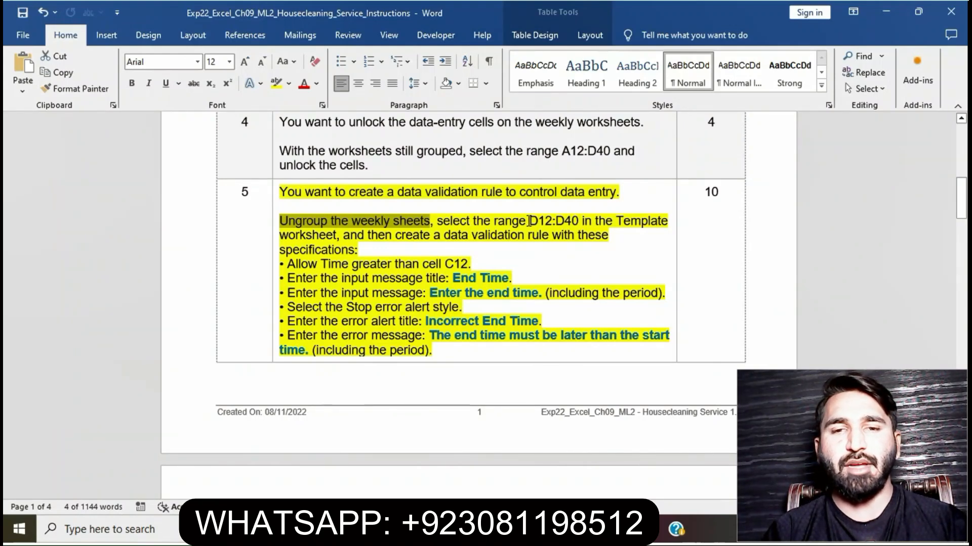
{"action": "left_click_drag", "start_coordinate": [530, 221], "coordinate": [575, 224]}
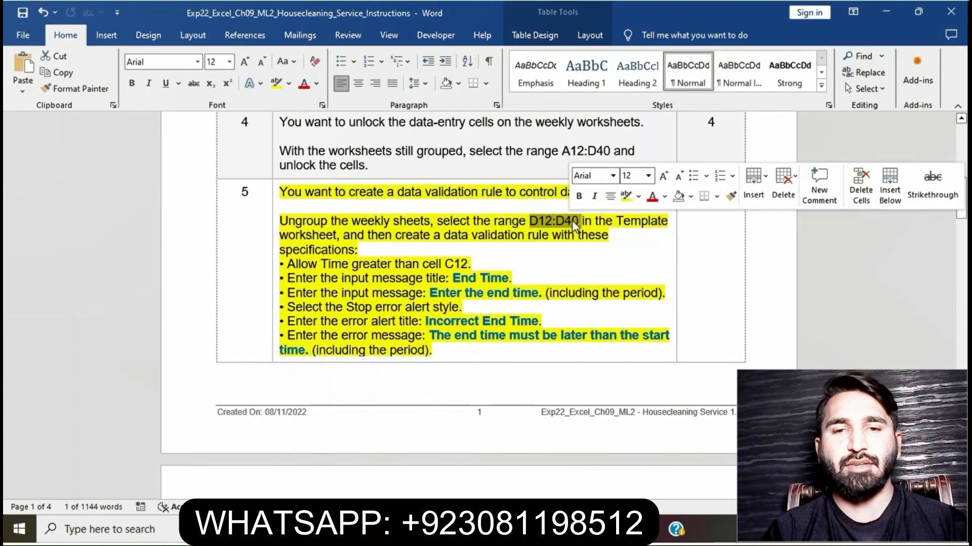
{"action": "key", "text": "ctrl+c"}
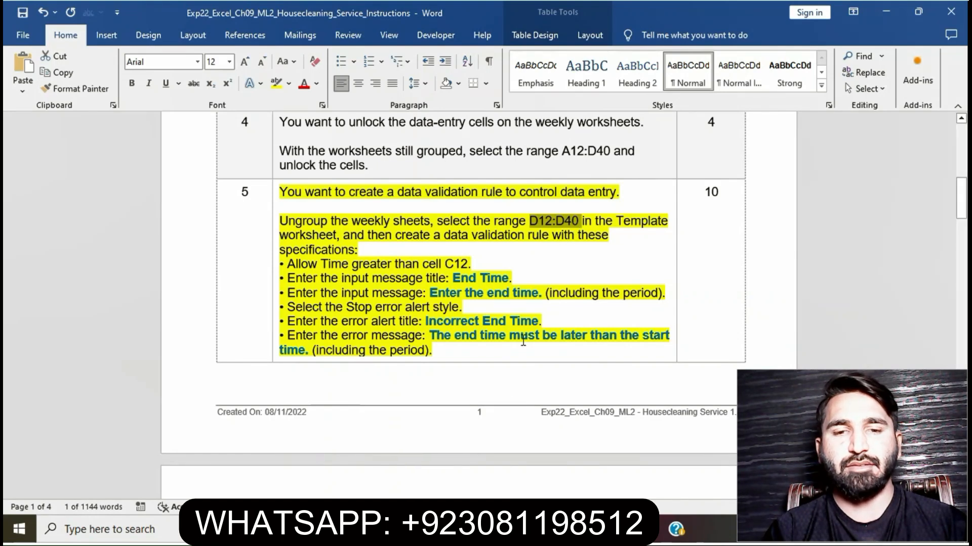
{"action": "left_click", "coordinate": [455, 530]}
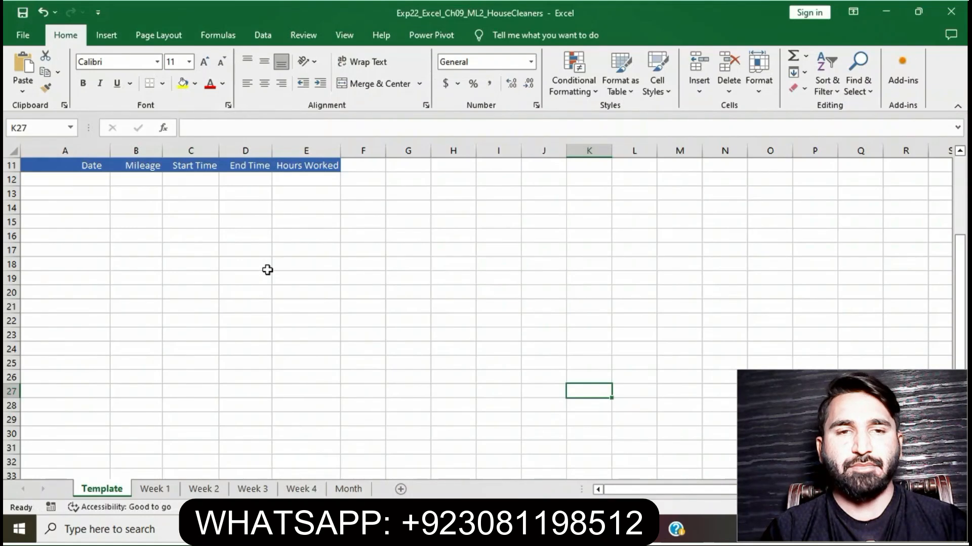
{"action": "left_click_drag", "start_coordinate": [258, 180], "coordinate": [254, 457]}
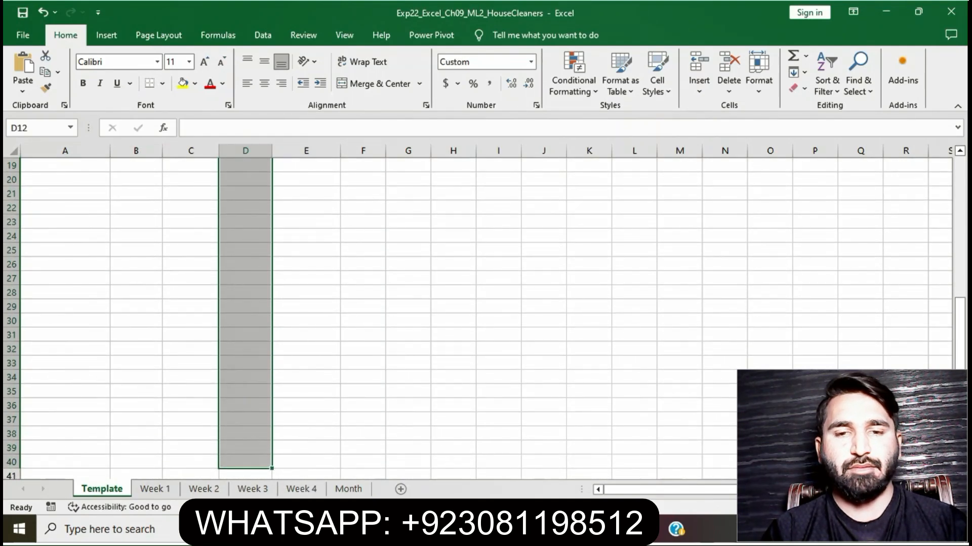
Select the data validation phrase in the Word instructions and open the Data Validation settings in Excel for range D12:D40.
{"action": "left_click", "coordinate": [481, 529]}
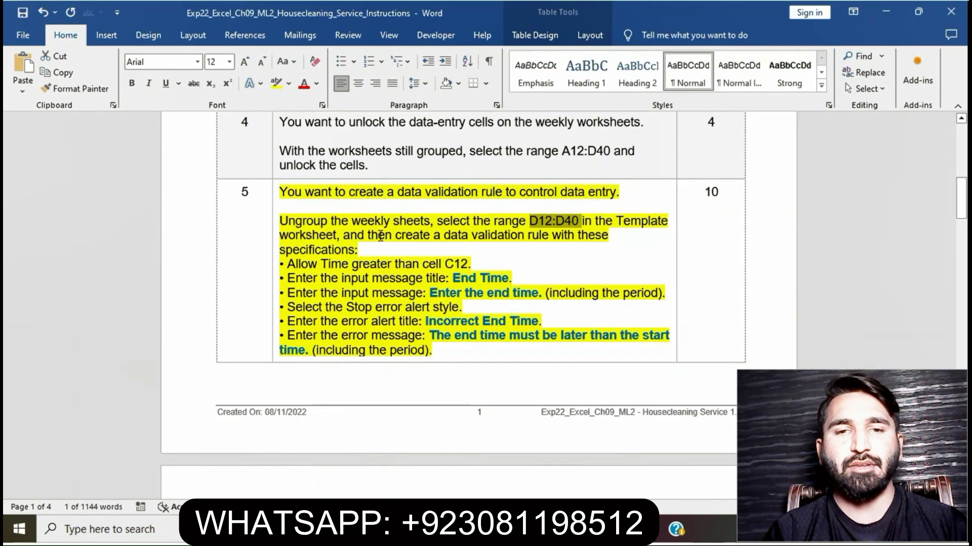
{"action": "left_click_drag", "start_coordinate": [344, 235], "coordinate": [368, 248]}
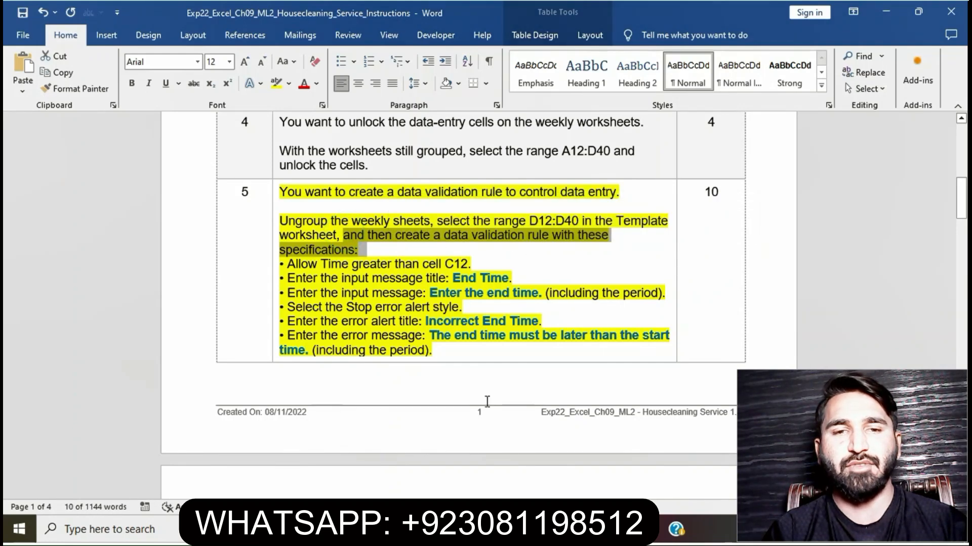
{"action": "left_click", "coordinate": [483, 529]}
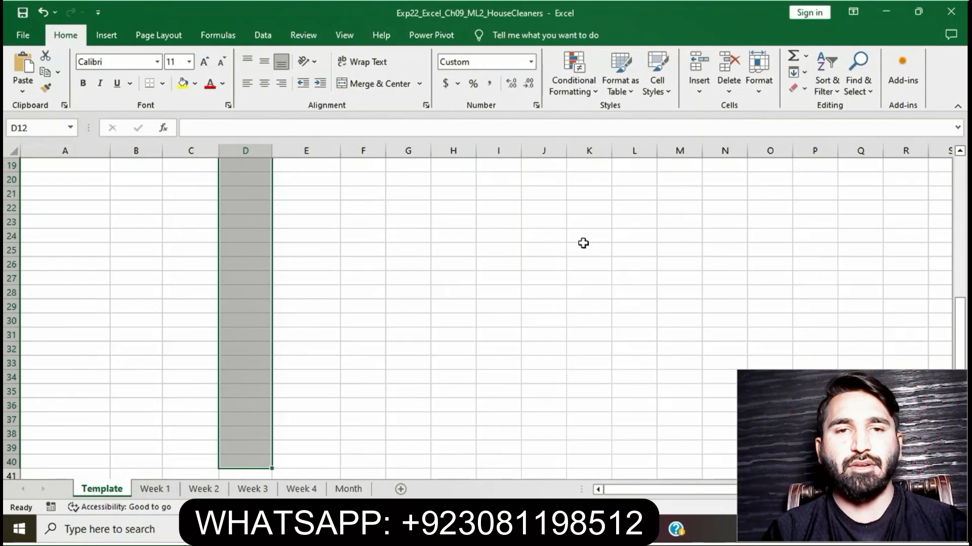
{"action": "left_click", "coordinate": [263, 35]}
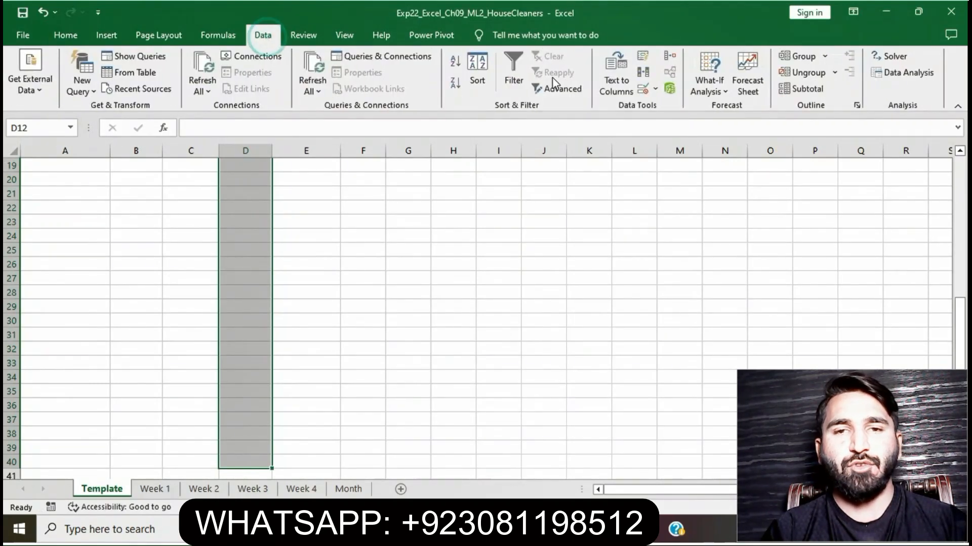
{"action": "left_click", "coordinate": [656, 91]}
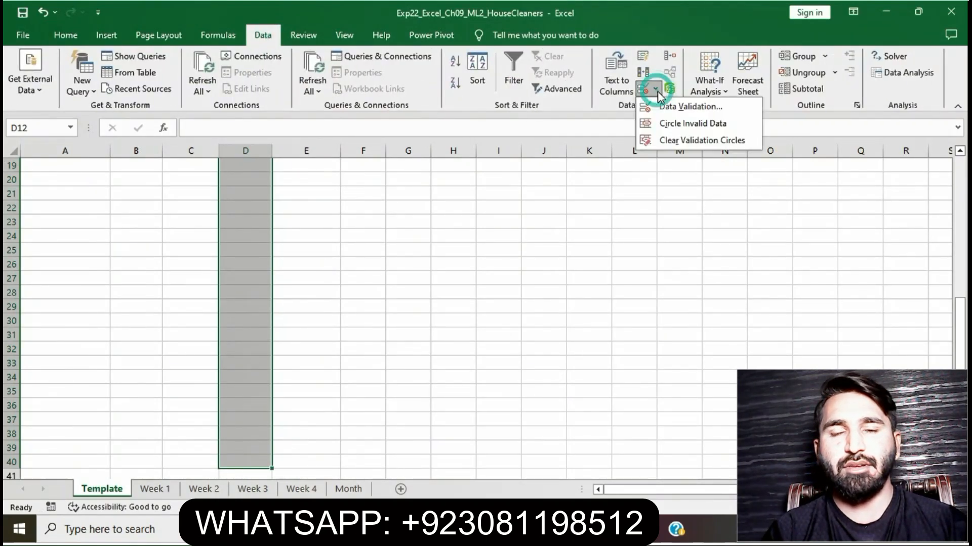
{"action": "left_click", "coordinate": [663, 104]}
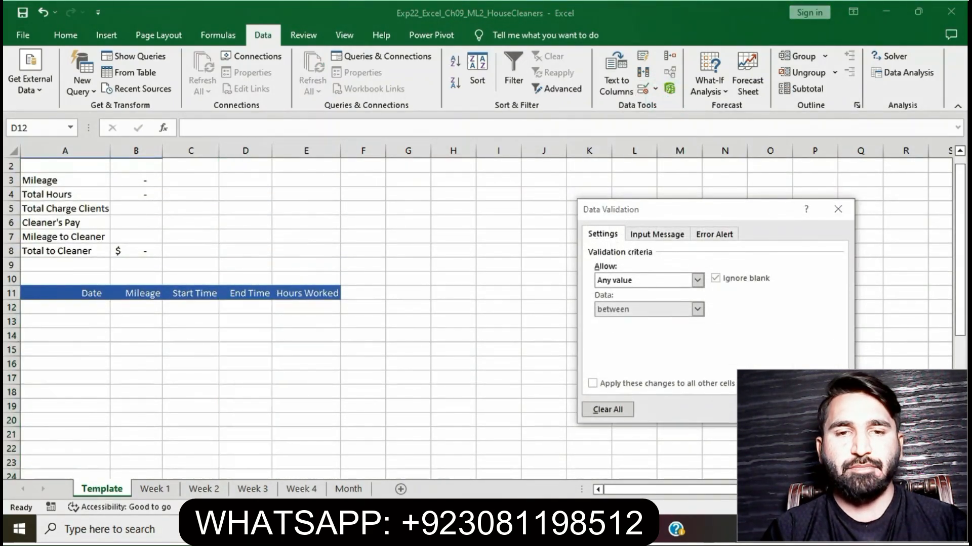
Select the "Allow Time greater than cell C12" bullet in Word and set the Excel validation criteria to Time and greater than.
{"action": "key", "text": "alt+Tab"}
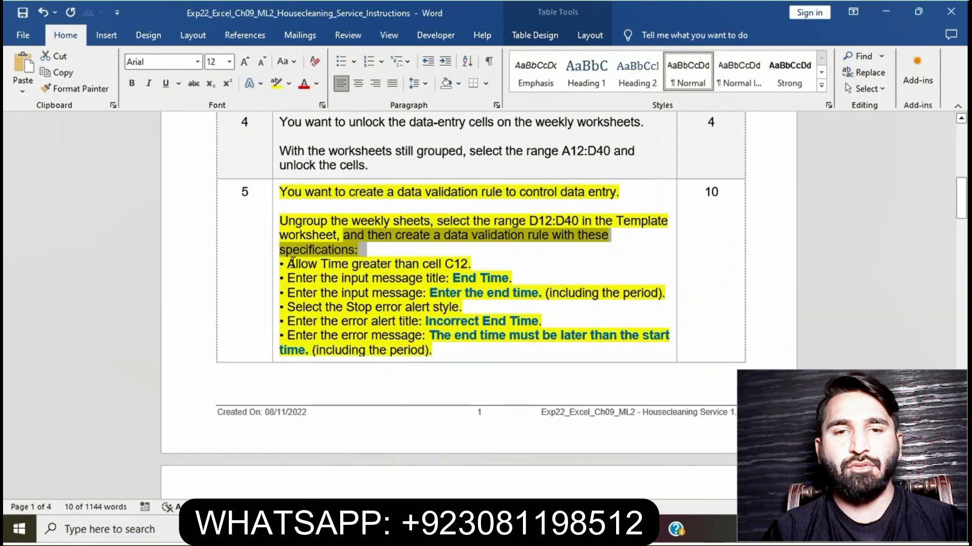
{"action": "left_click_drag", "start_coordinate": [288, 264], "coordinate": [470, 262]}
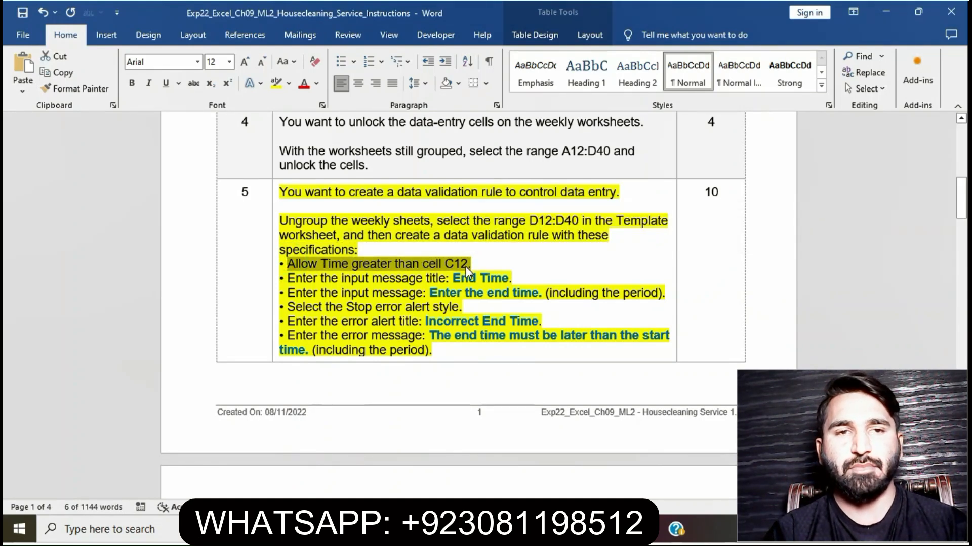
{"action": "left_click", "coordinate": [480, 529]}
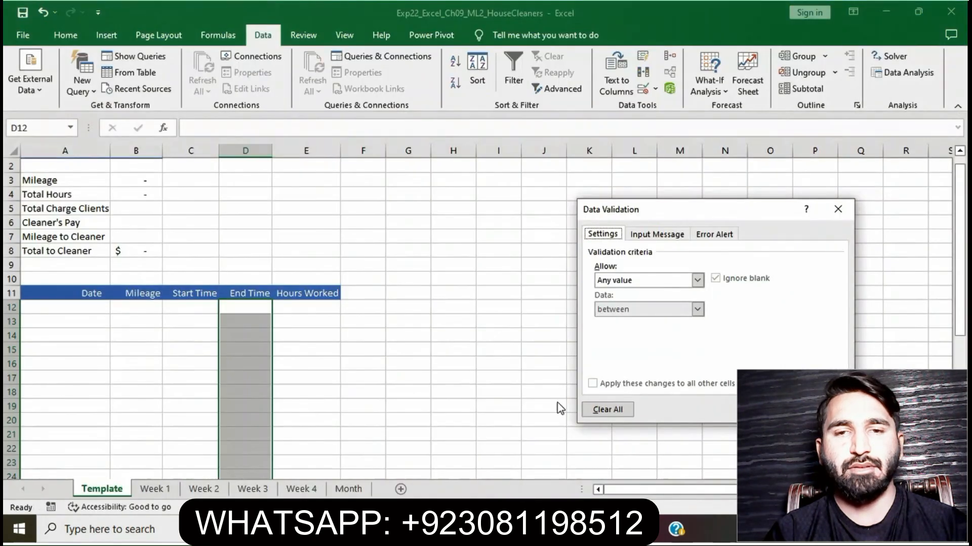
{"action": "left_click", "coordinate": [697, 281]}
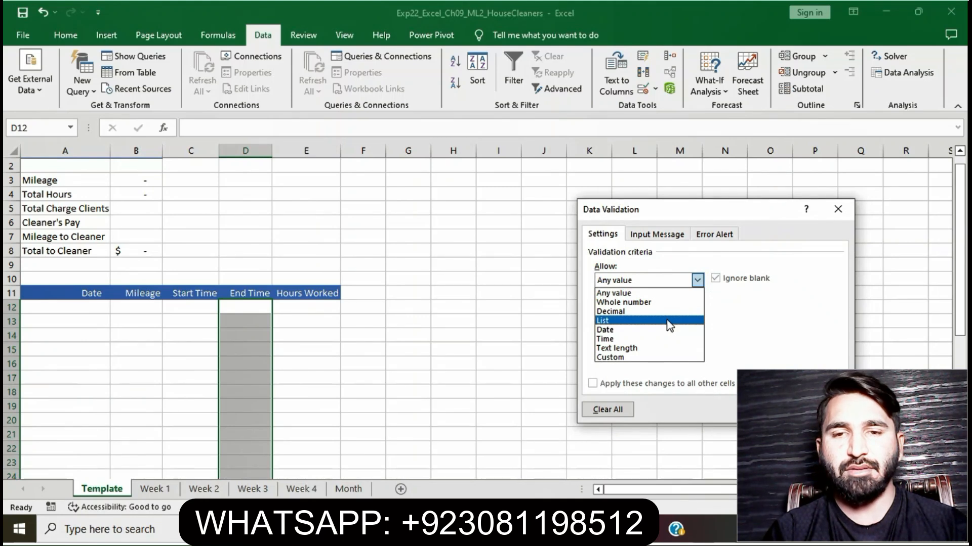
{"action": "left_click", "coordinate": [658, 338]}
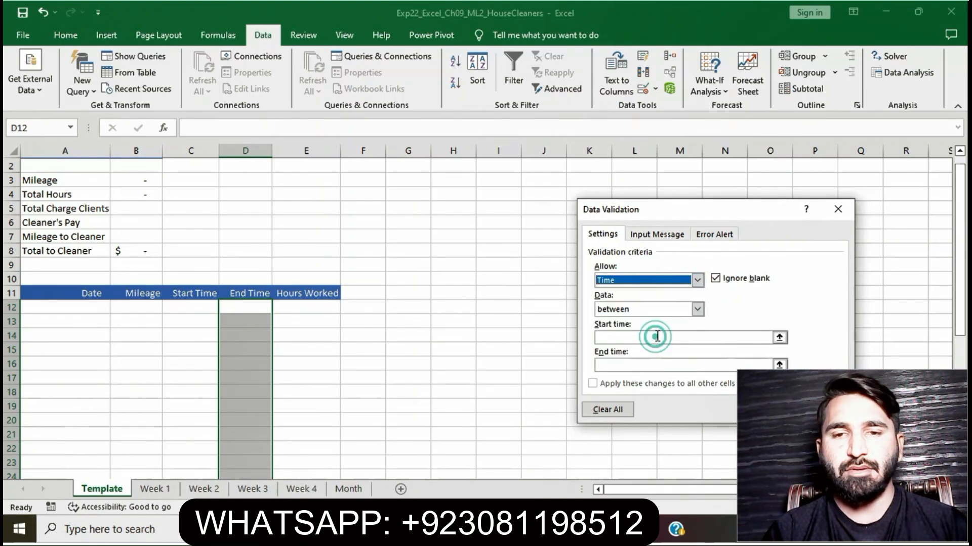
{"action": "left_click", "coordinate": [699, 310]}
{"action": "left_click", "coordinate": [657, 360]}
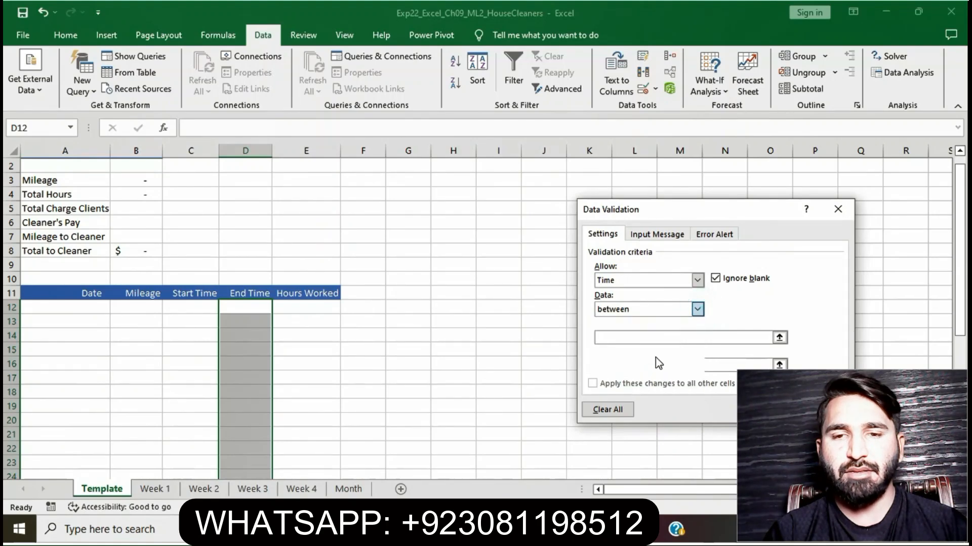
Recheck the time criterion in the Word instructions and enter C12 as the validation rule's start time in Excel.
{"action": "left_click", "coordinate": [624, 338]}
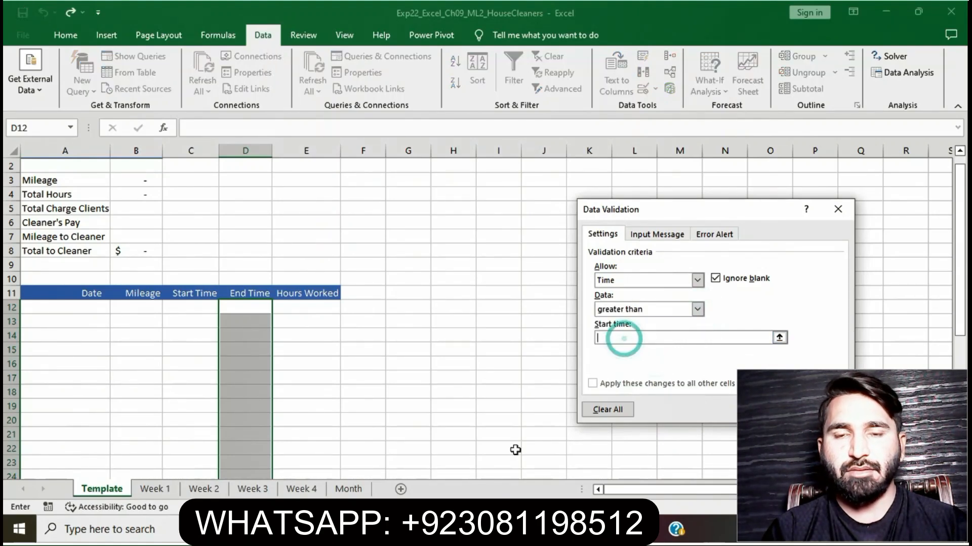
{"action": "key", "text": "alt+Tab"}
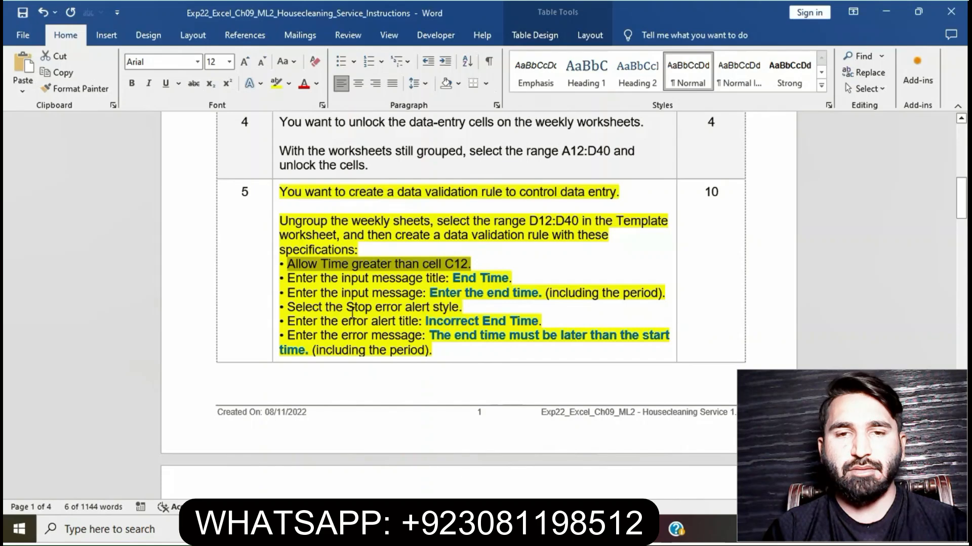
{"action": "key", "text": "alt+Tab"}
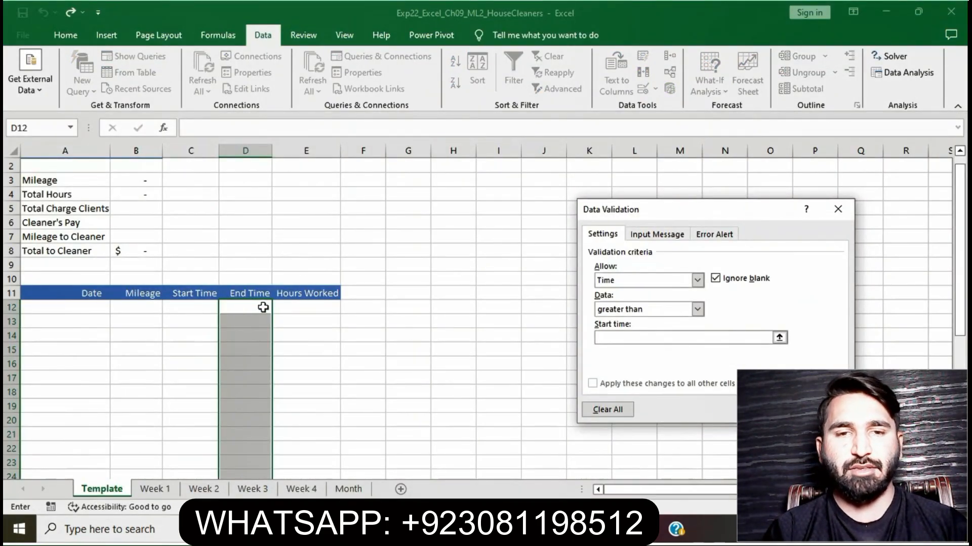
{"action": "left_click", "coordinate": [609, 335]}
{"action": "type", "text": "C12"}
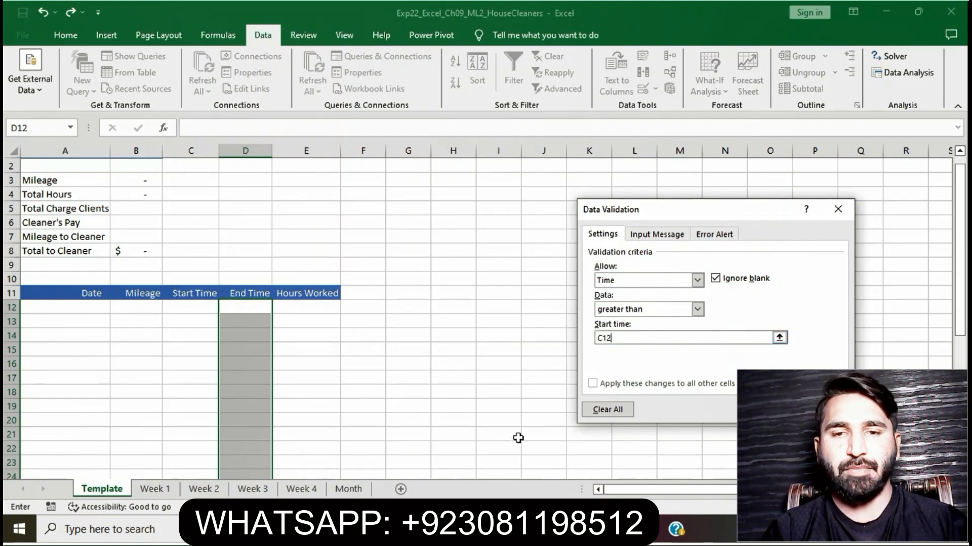
Select the input message title End Time in the Word instructions and try to open the rule's input message settings in Excel.
{"action": "key", "text": "alt+Tab"}
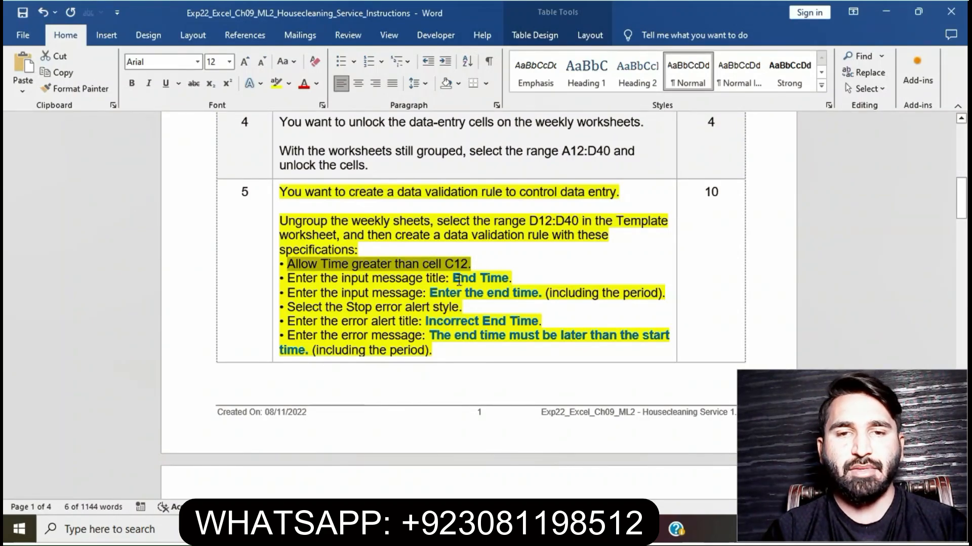
{"action": "left_click_drag", "start_coordinate": [452, 279], "coordinate": [504, 284]}
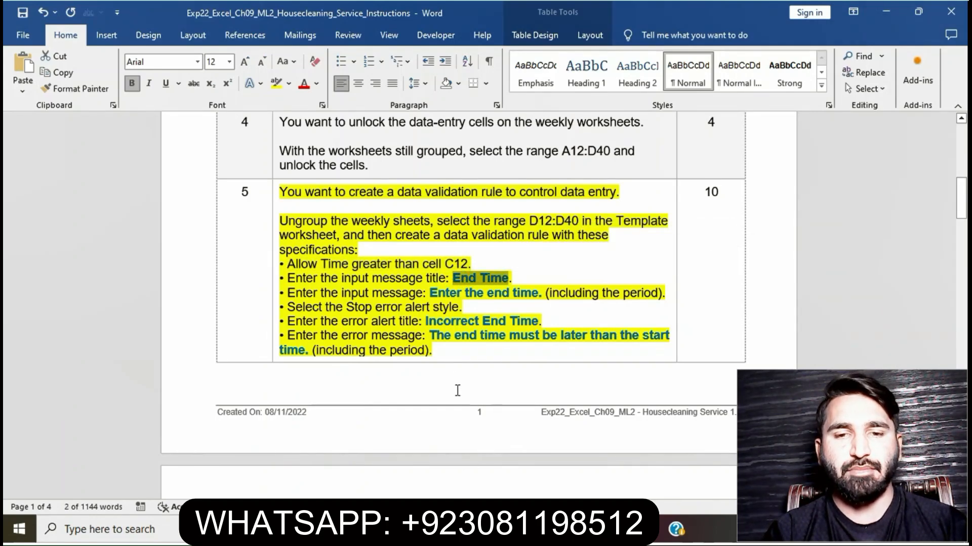
{"action": "key", "text": "alt+Tab"}
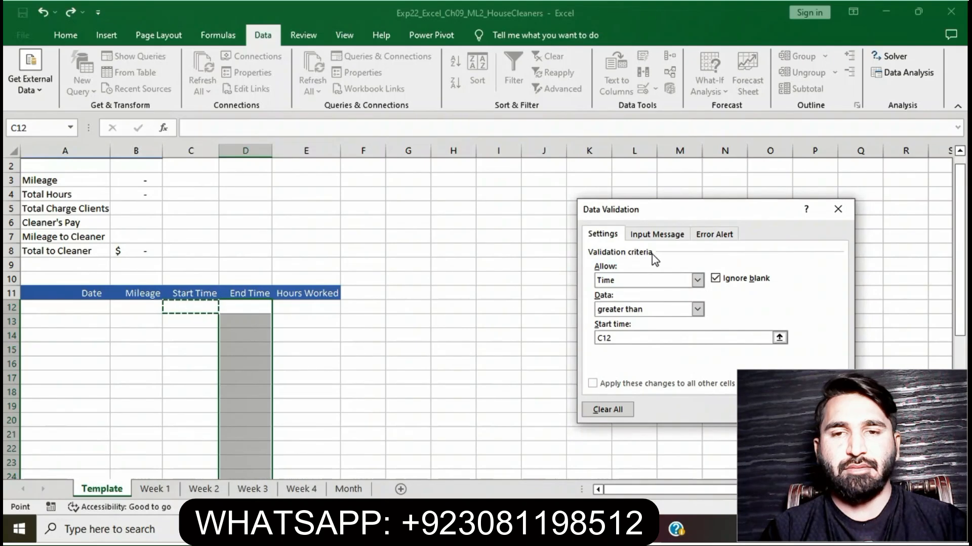
{"action": "left_click", "coordinate": [660, 234]}
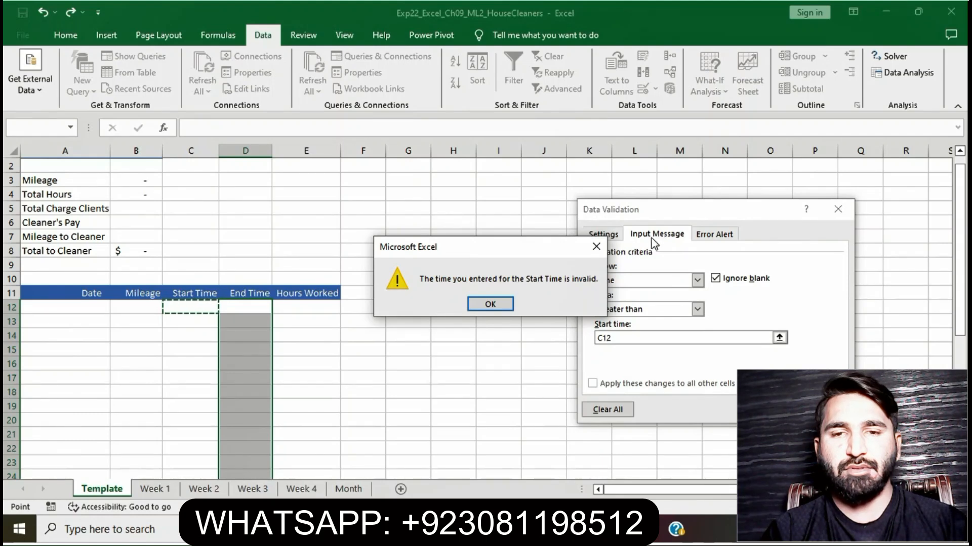
{"action": "key", "text": "Return"}
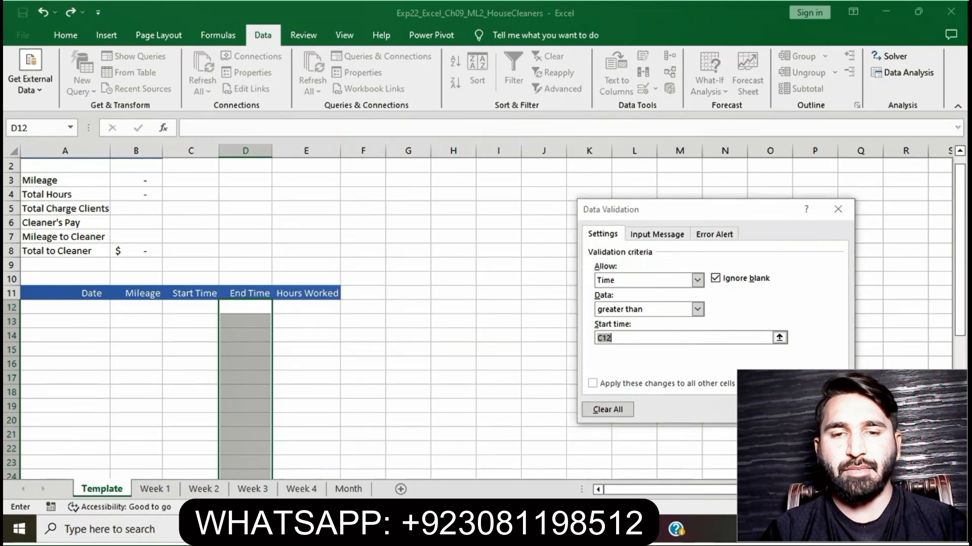
Recheck the Word instructions and try again to open the validation rule's input message settings in Excel with start time C12.
{"action": "key", "text": "alt+Tab"}
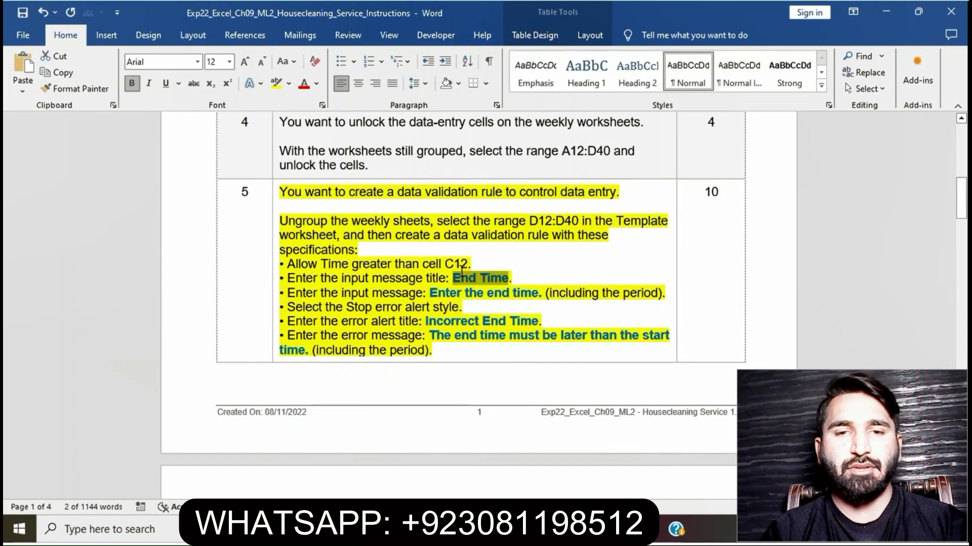
{"action": "key", "text": "alt+Tab"}
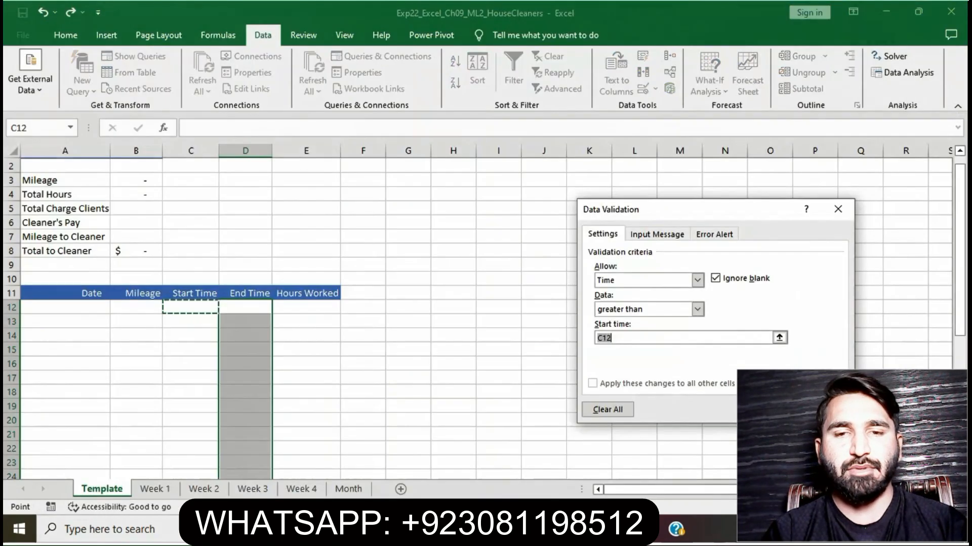
{"action": "left_click", "coordinate": [626, 338]}
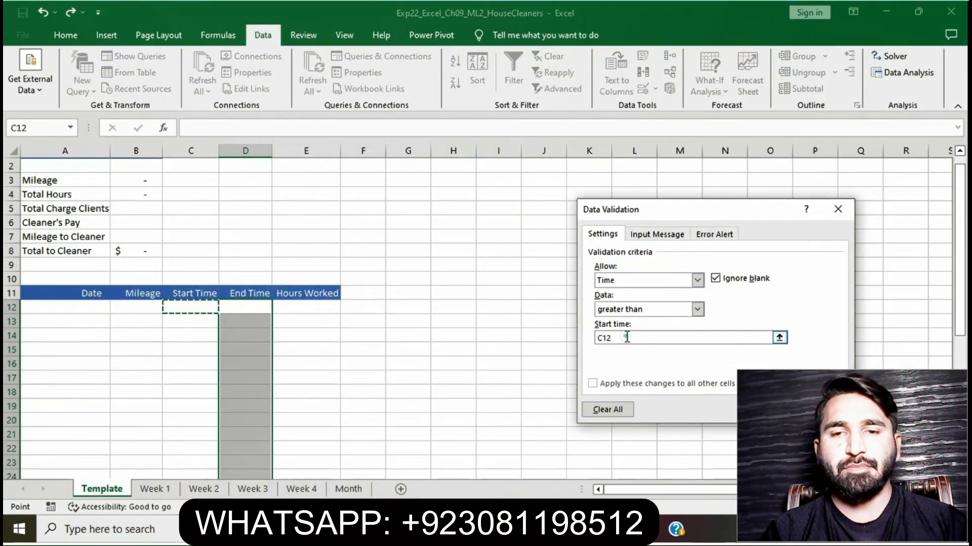
{"action": "left_click", "coordinate": [651, 236]}
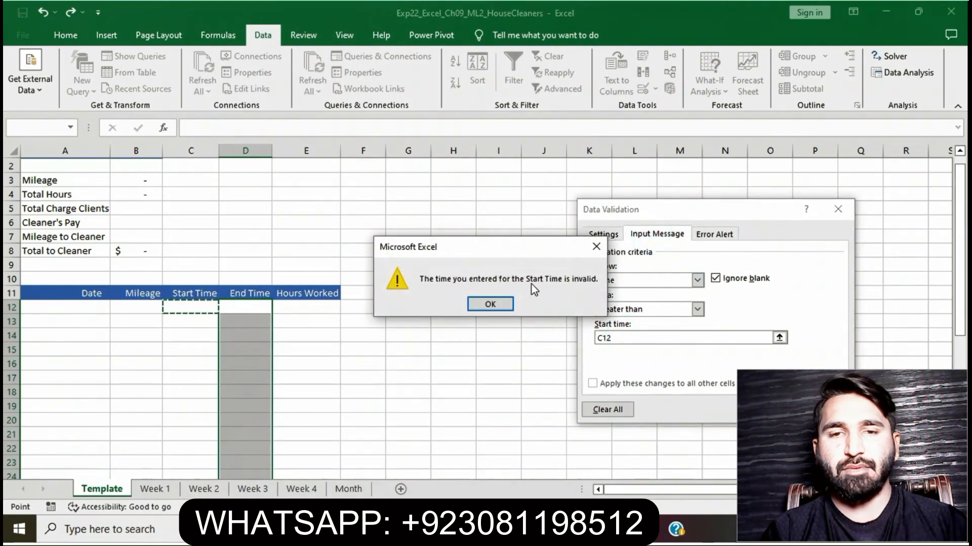
{"action": "left_click", "coordinate": [509, 299]}
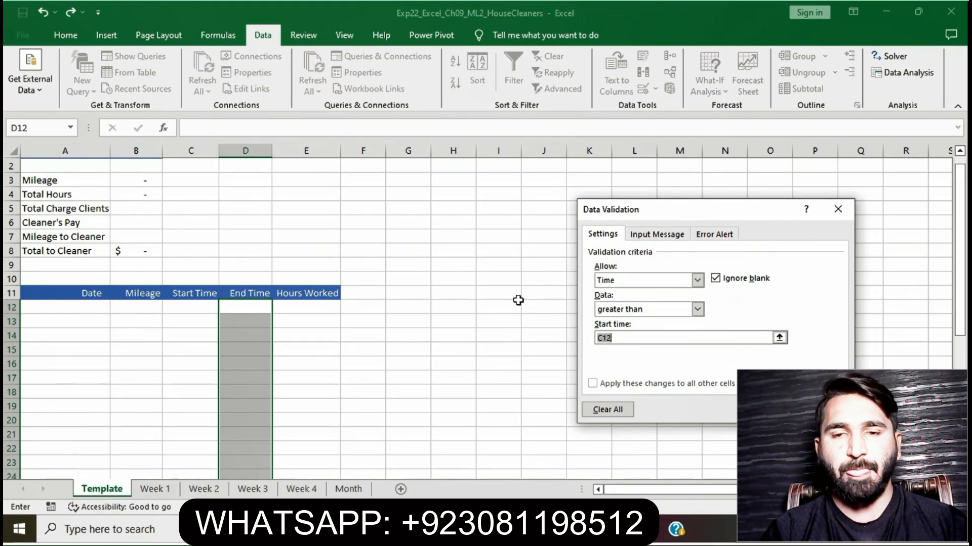
Review the criteria in the Word instructions and change the validation rule's start time in Excel to =C12.
{"action": "key", "text": "alt+Tab"}
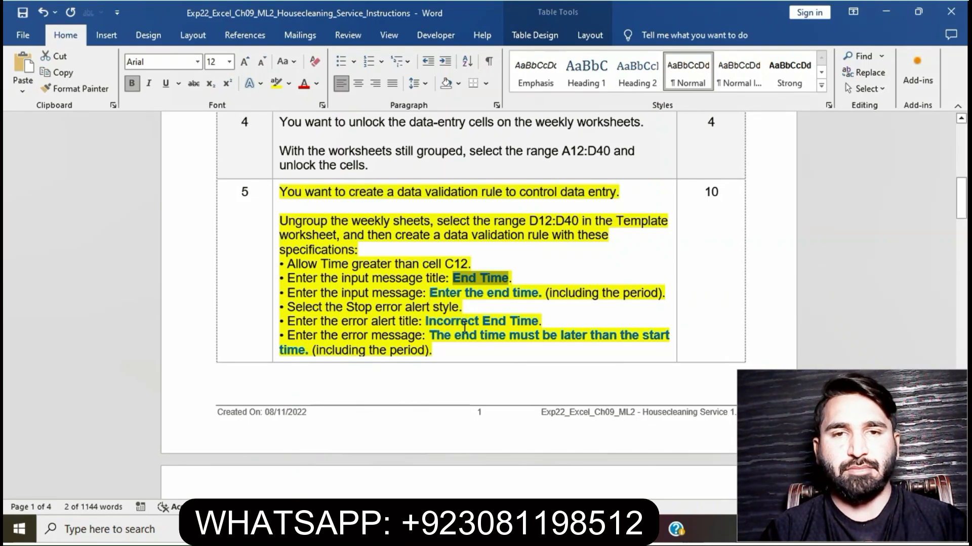
{"action": "left_click", "coordinate": [602, 529]}
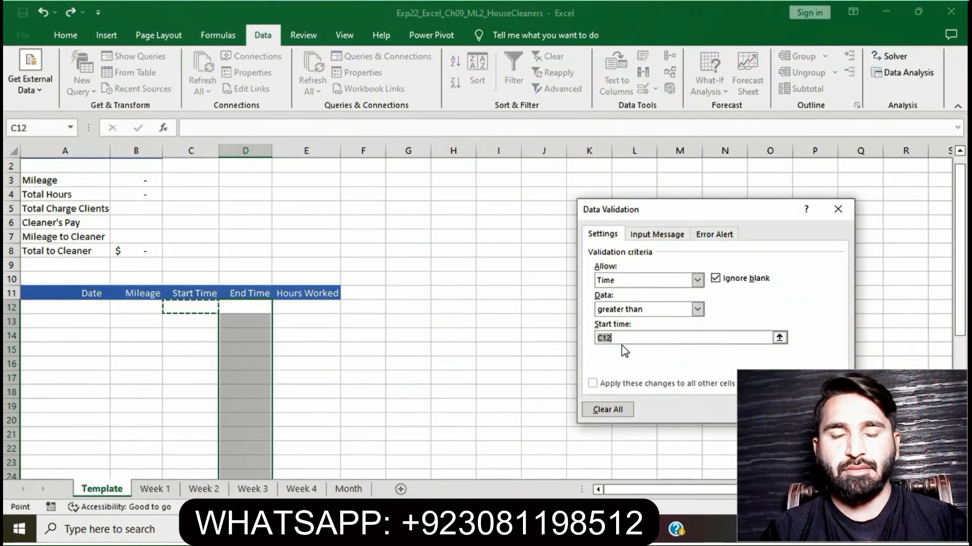
{"action": "left_click", "coordinate": [600, 343]}
{"action": "type", "text": "="}
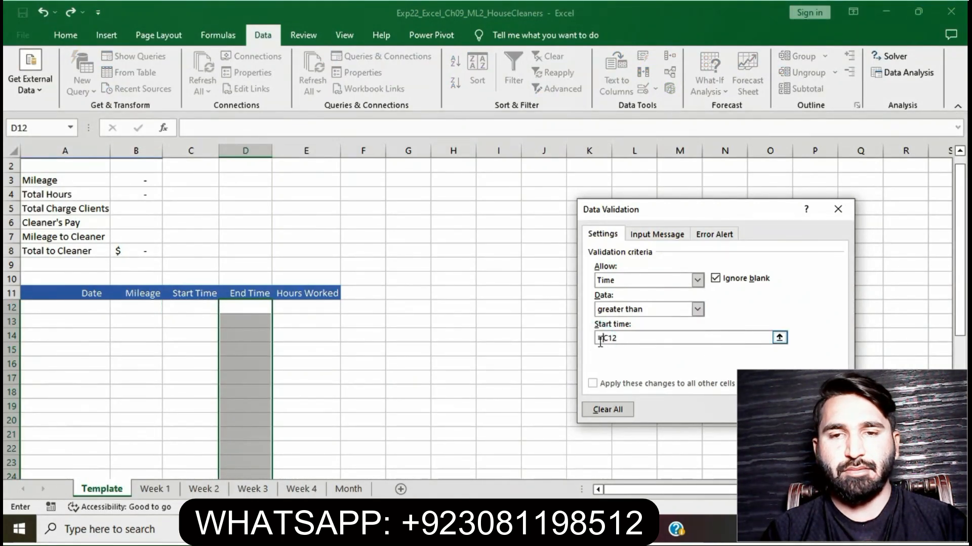
Open the rule's input message settings and set the title to End Time.
{"action": "left_click", "coordinate": [643, 240]}
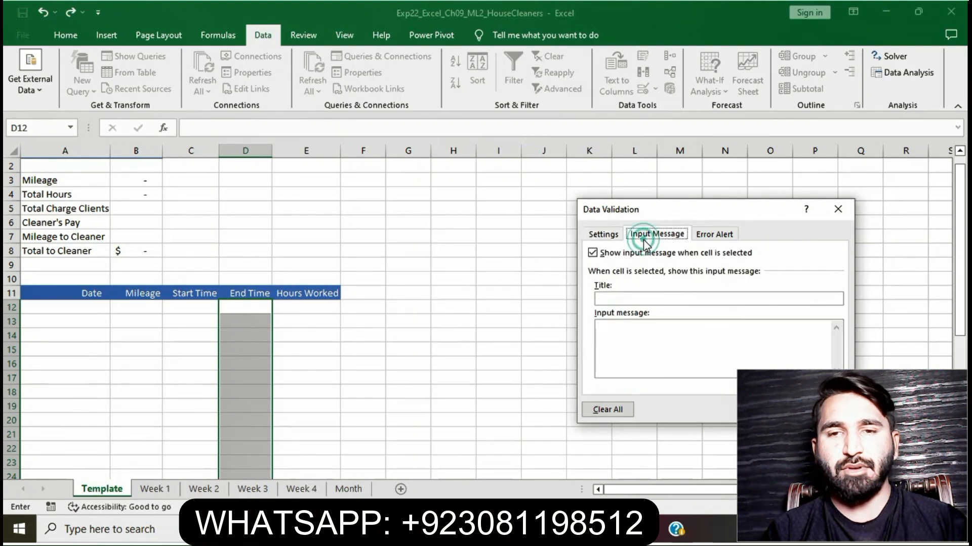
{"action": "left_click", "coordinate": [619, 300]}
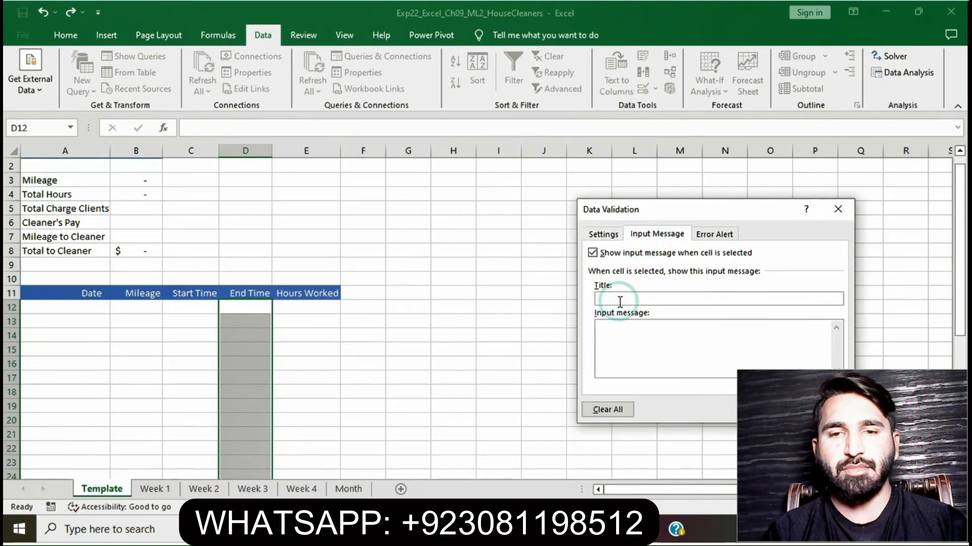
{"action": "type", "text": "End Time"}
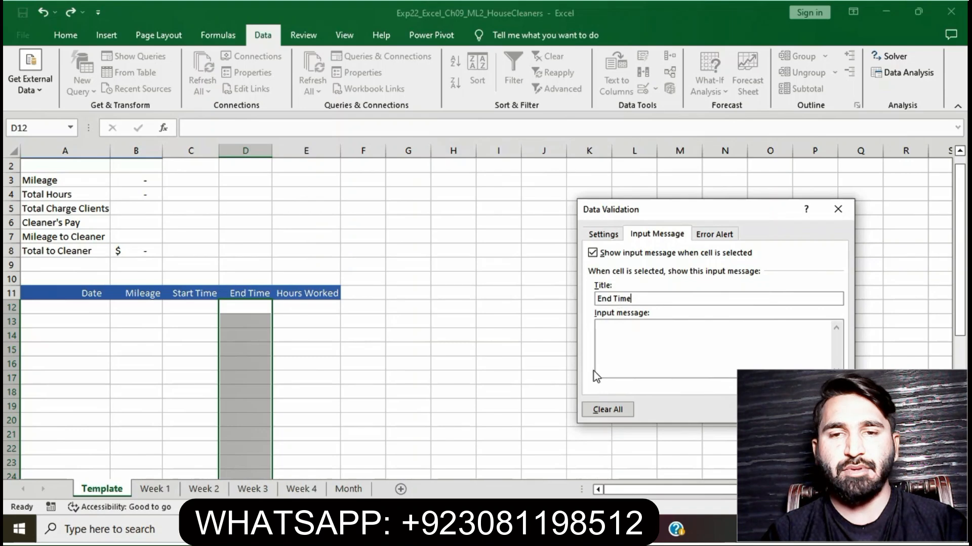
Copy "Enter the end time." from the Word instructions and paste it as the rule's input message in Excel.
{"action": "left_click", "coordinate": [435, 470]}
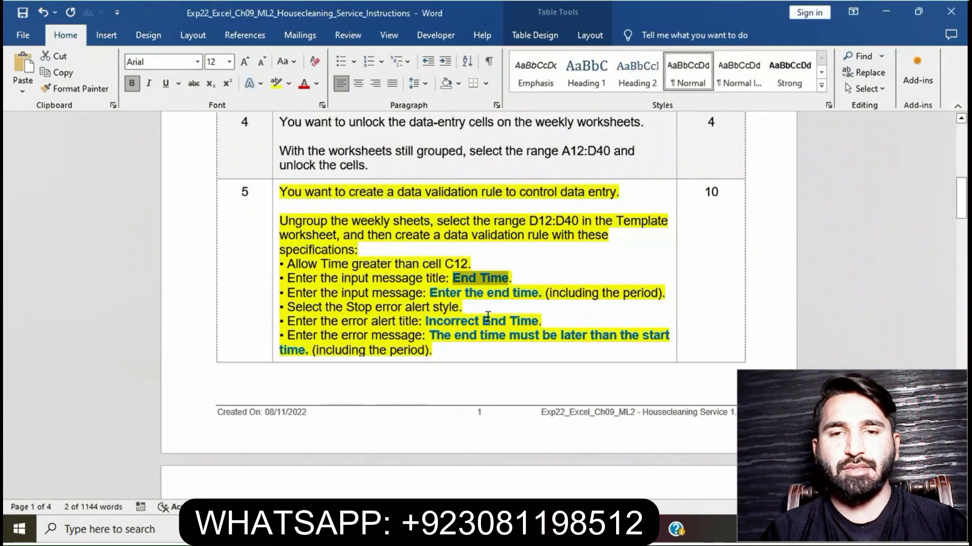
{"action": "left_click", "coordinate": [338, 293]}
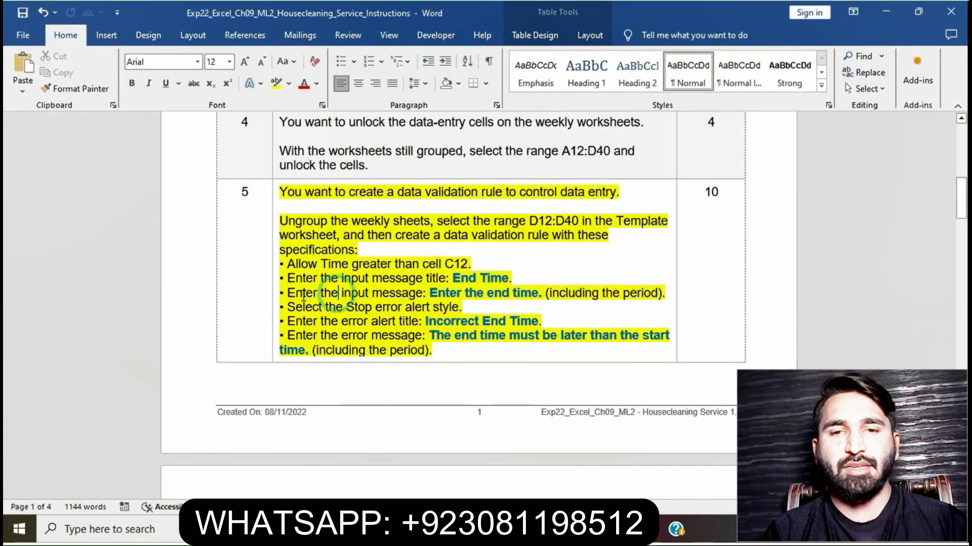
{"action": "double_click", "coordinate": [435, 294]}
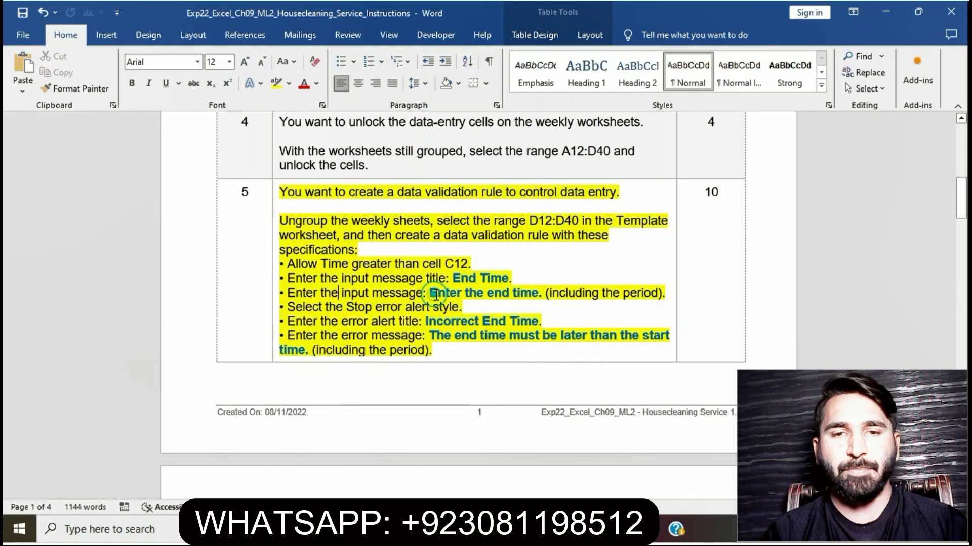
{"action": "left_click_drag", "start_coordinate": [430, 294], "coordinate": [541, 293]}
{"action": "key", "text": "ctrl+c"}
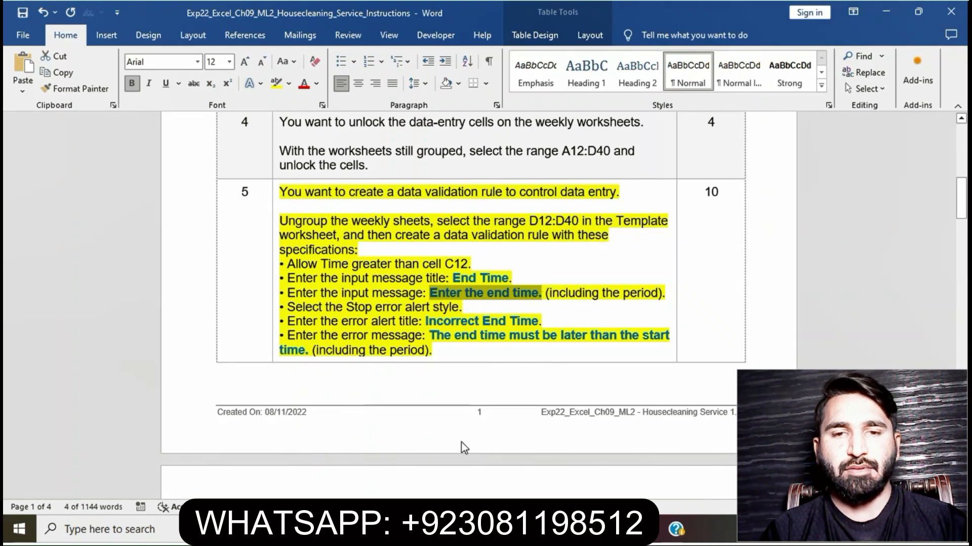
{"action": "left_click", "coordinate": [458, 529]}
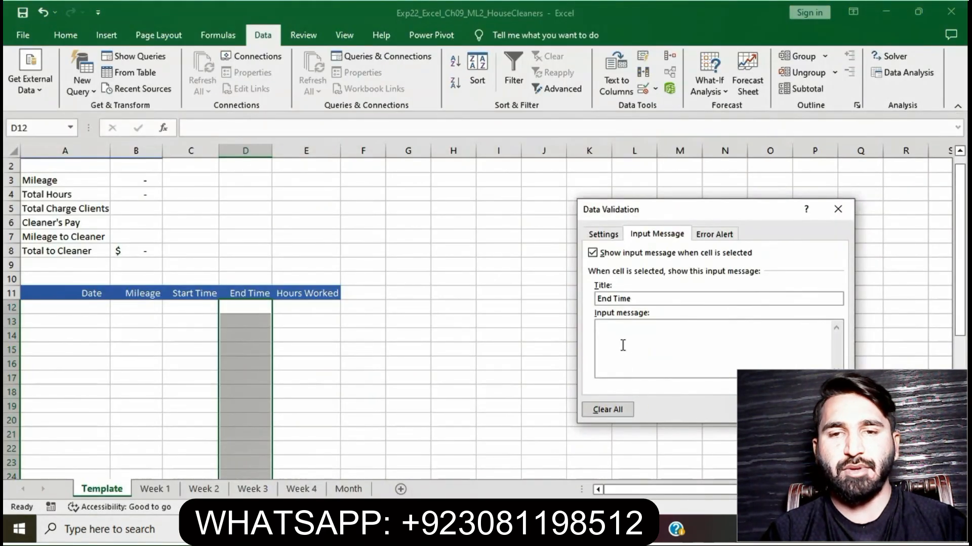
{"action": "key", "text": "ctrl+v"}
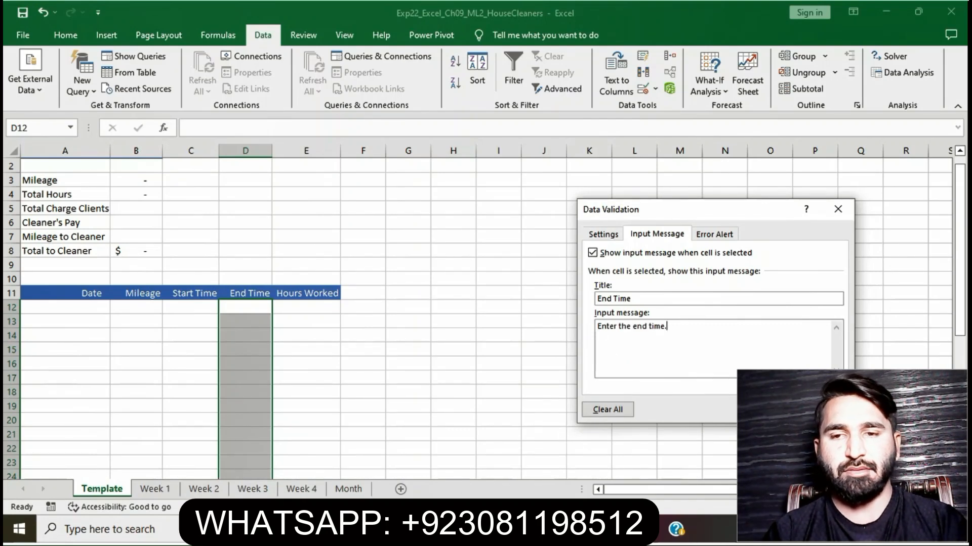
Select the Stop error alert bullet in Word and choose the Stop style in the Excel rule's error alert settings.
{"action": "left_click", "coordinate": [445, 530]}
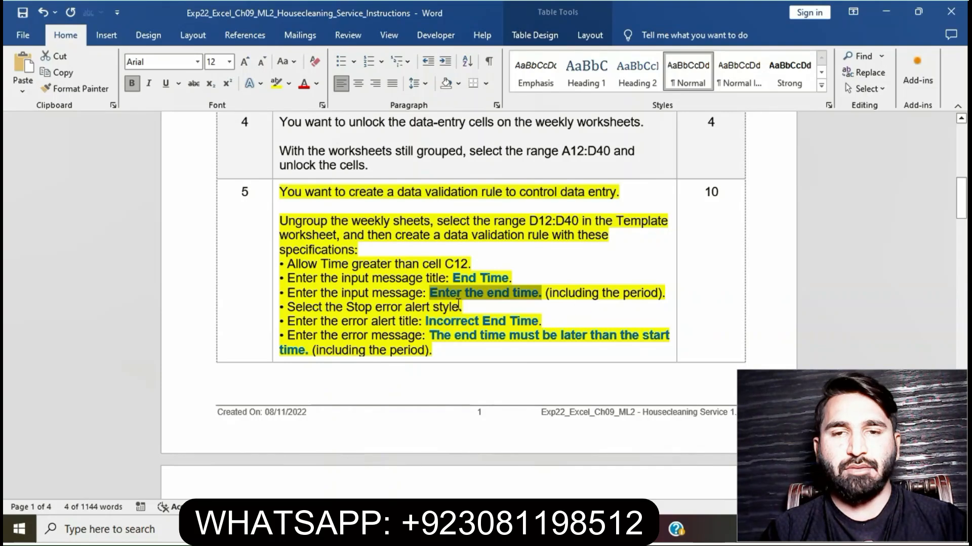
{"action": "left_click_drag", "start_coordinate": [285, 307], "coordinate": [466, 305]}
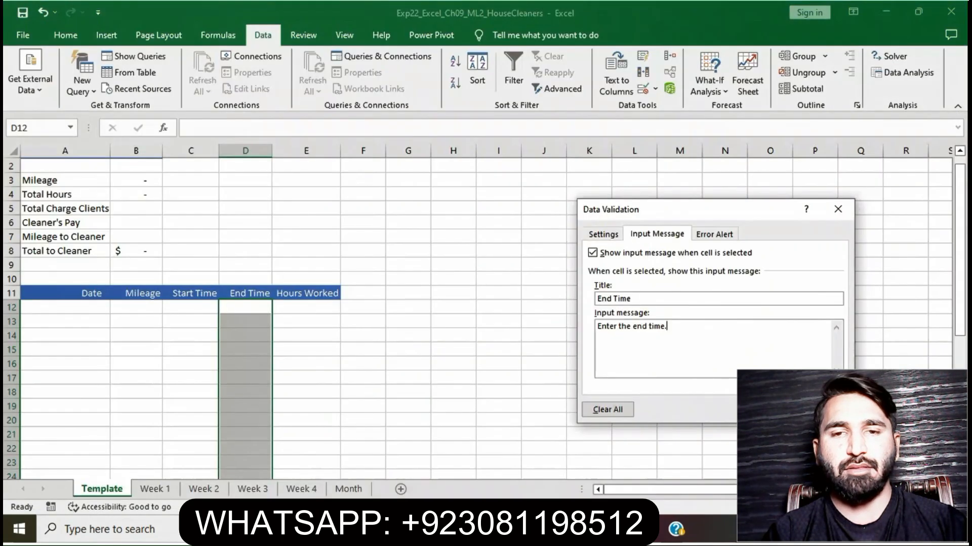
{"action": "key", "text": "alt+Tab"}
{"action": "left_click", "coordinate": [711, 234]}
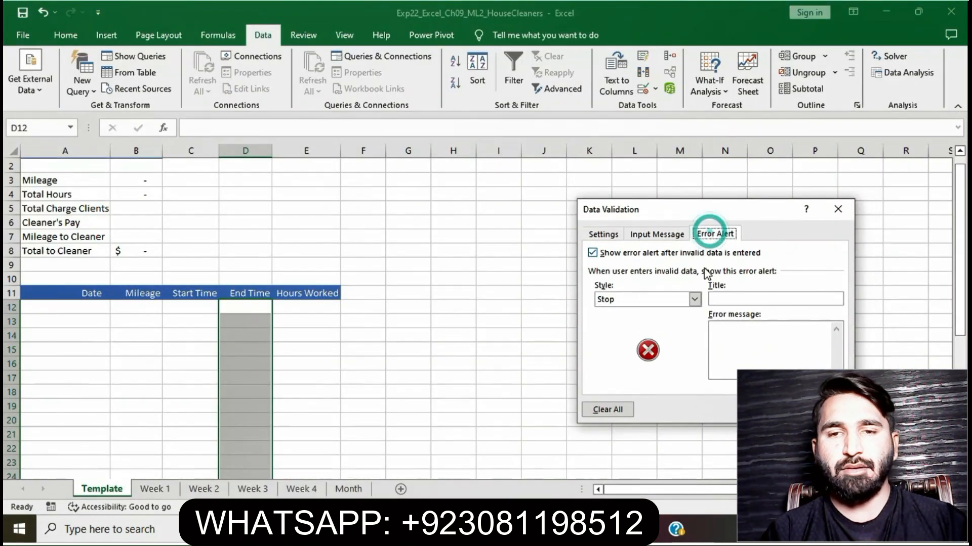
{"action": "left_click", "coordinate": [695, 300]}
{"action": "left_click", "coordinate": [694, 300]}
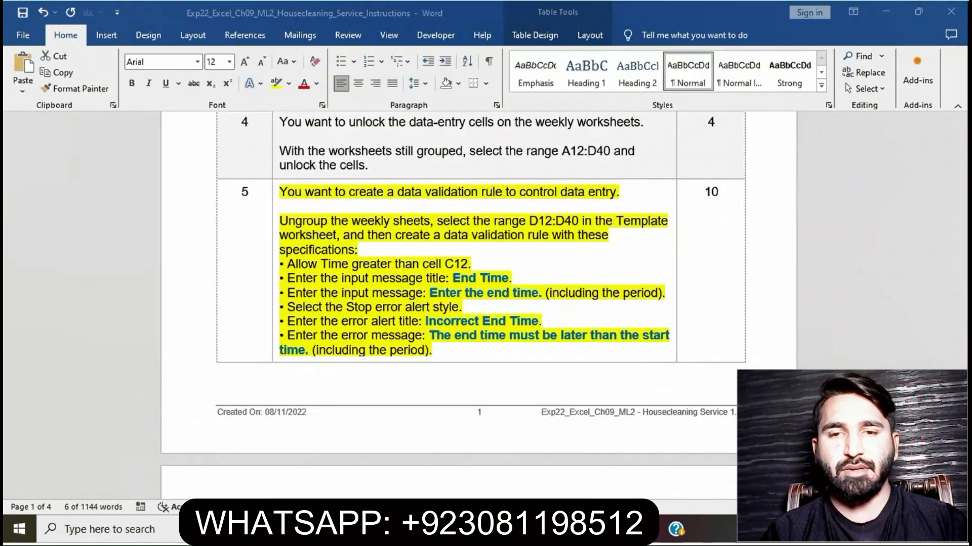
Copy "Incorrect End Time" from the Word instructions and paste it as the error alert title in Excel.
{"action": "key", "text": "alt+Tab"}
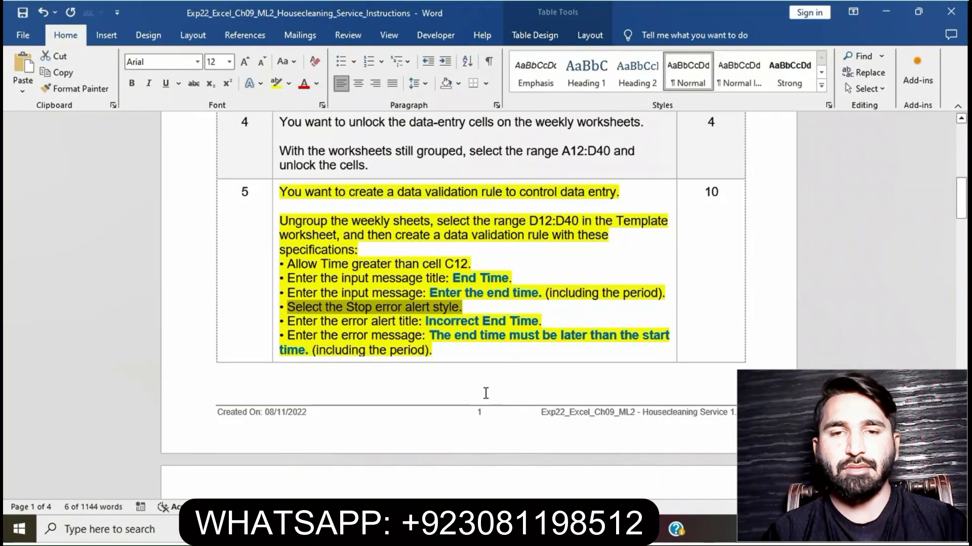
{"action": "left_click", "coordinate": [326, 330]}
{"action": "left_click_drag", "start_coordinate": [426, 321], "coordinate": [531, 320]}
{"action": "key", "text": "ctrl+c"}
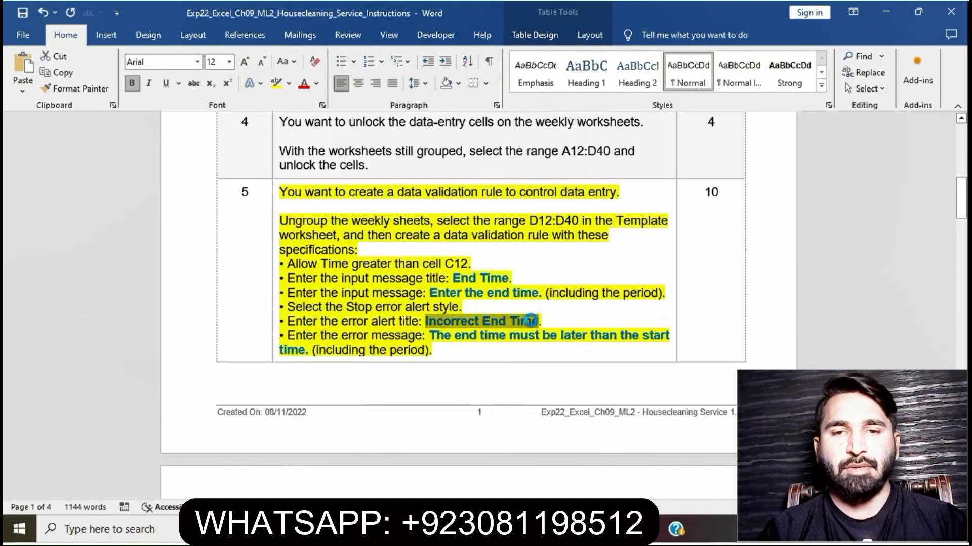
{"action": "left_click", "coordinate": [445, 530]}
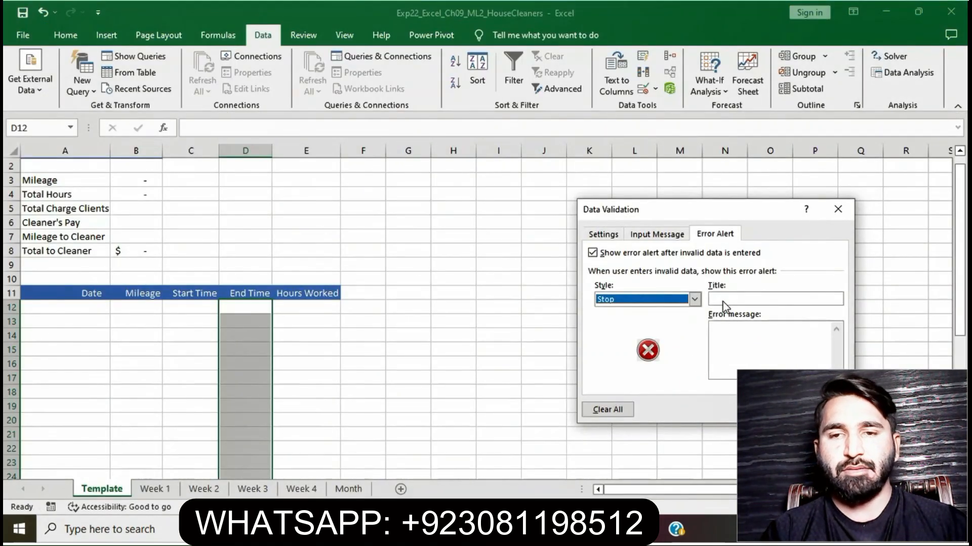
{"action": "left_click", "coordinate": [722, 302]}
{"action": "key", "text": "ctrl+v"}
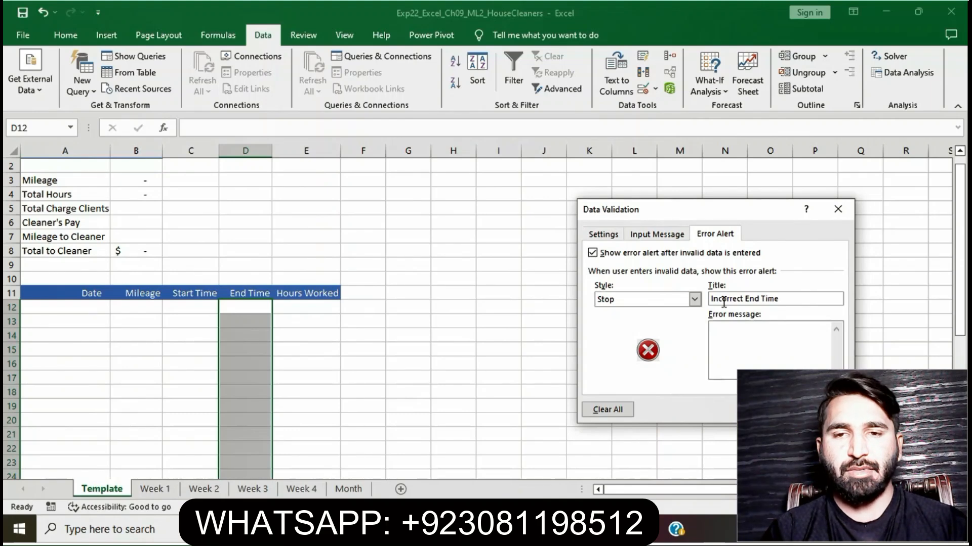
Copy "The end time must be later than the start time." from Word into the error message in Excel and apply the validation rule.
{"action": "left_click", "coordinate": [726, 328]}
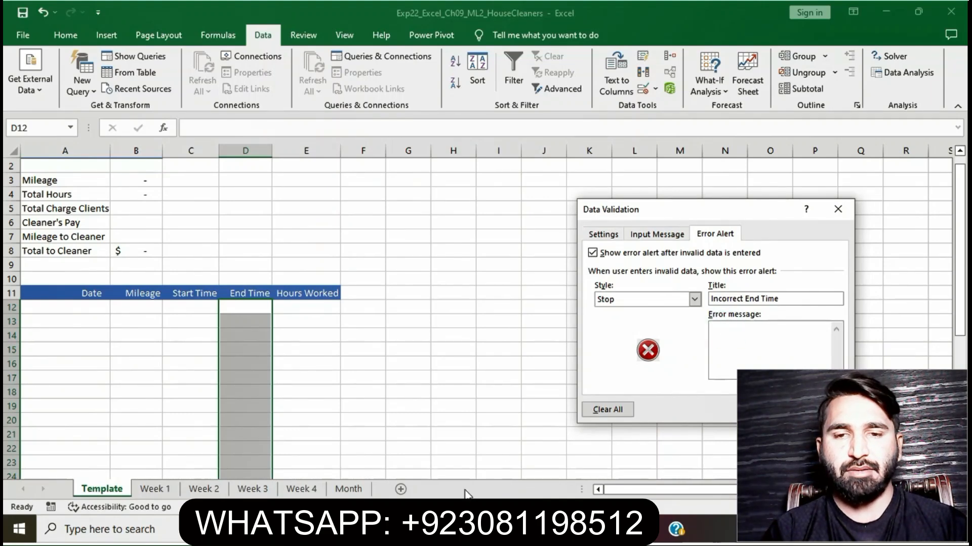
{"action": "key", "text": "alt+Tab"}
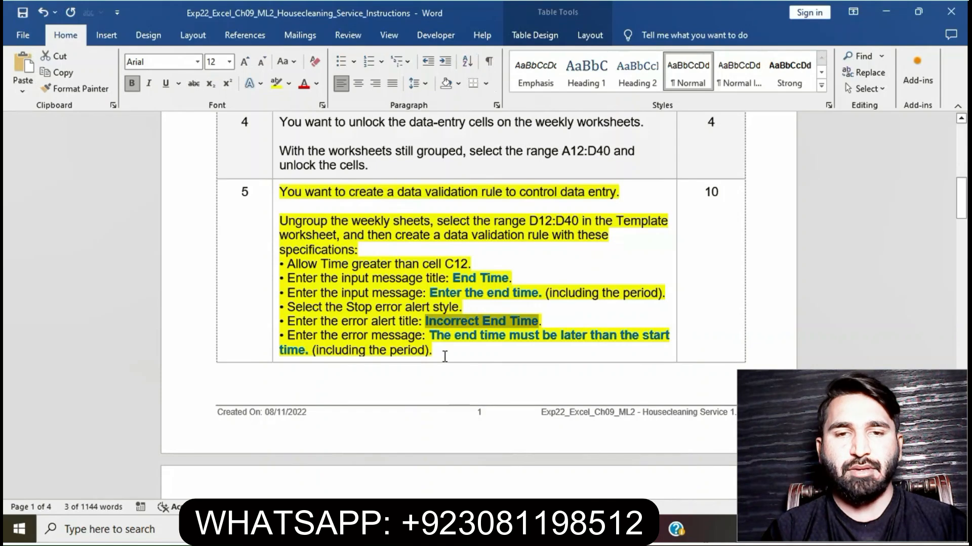
{"action": "left_click_drag", "start_coordinate": [431, 337], "coordinate": [308, 351]}
{"action": "key", "text": "ctrl+c"}
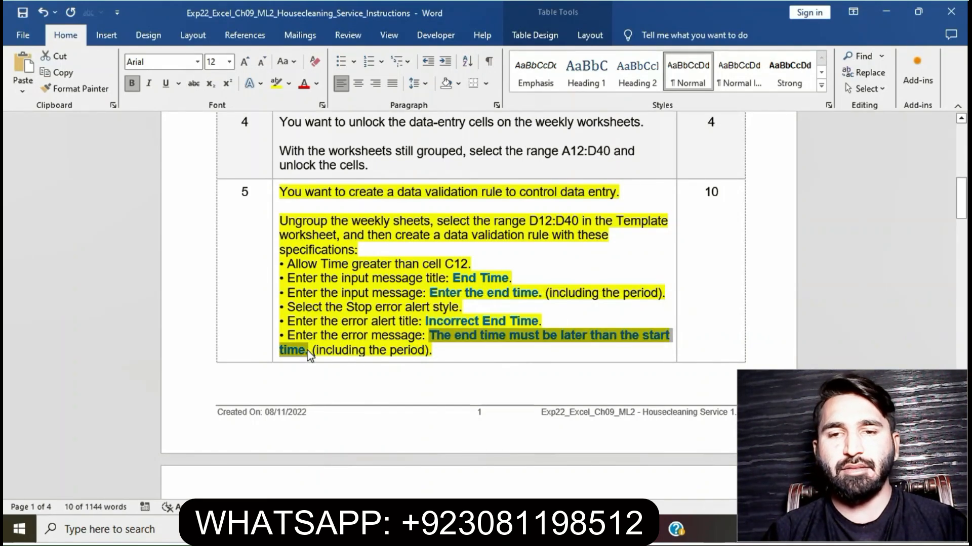
{"action": "key", "text": "alt+Tab"}
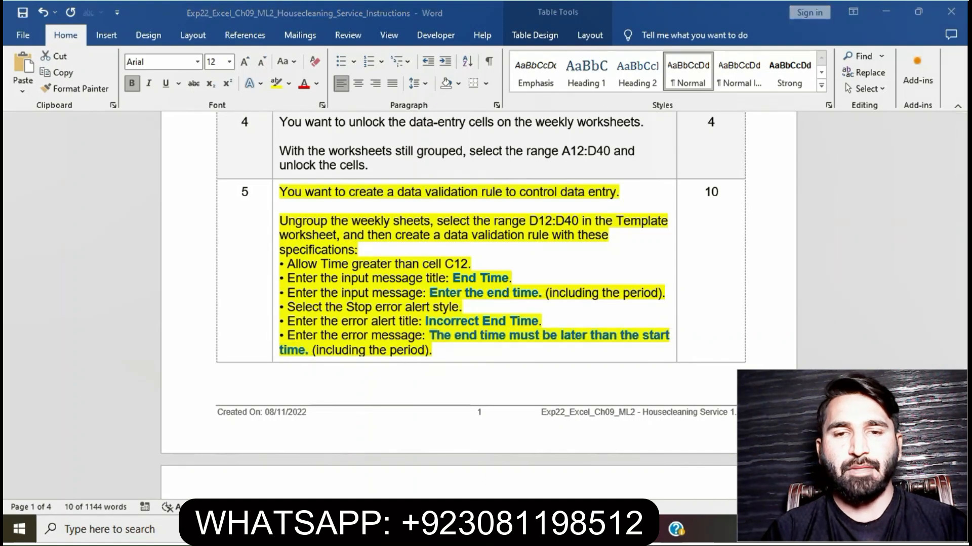
{"action": "left_click", "coordinate": [743, 339]}
{"action": "key", "text": "ctrl+v"}
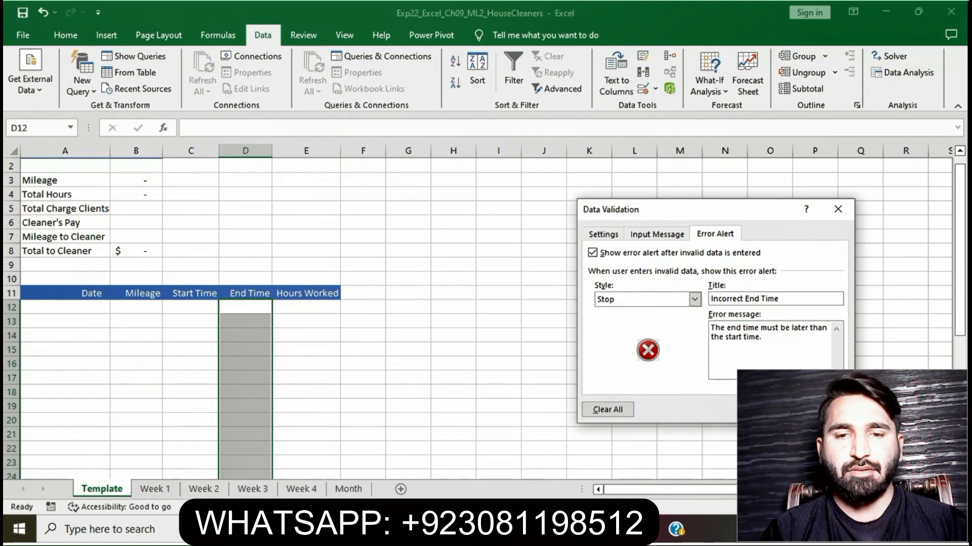
{"action": "left_click", "coordinate": [776, 409]}
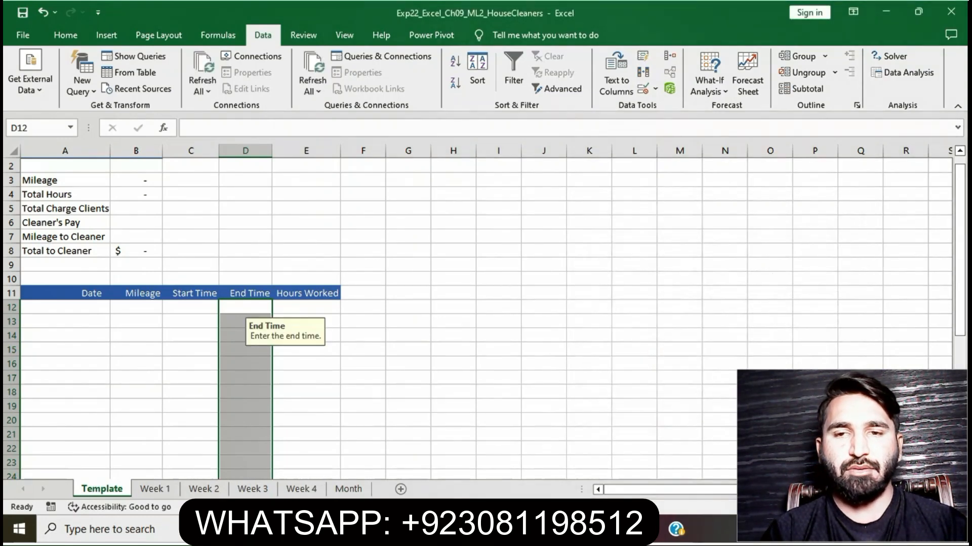
Switch to the Word instructions and remove the yellow highlighting from the step 5 instruction cell.
{"action": "left_click", "coordinate": [441, 529]}
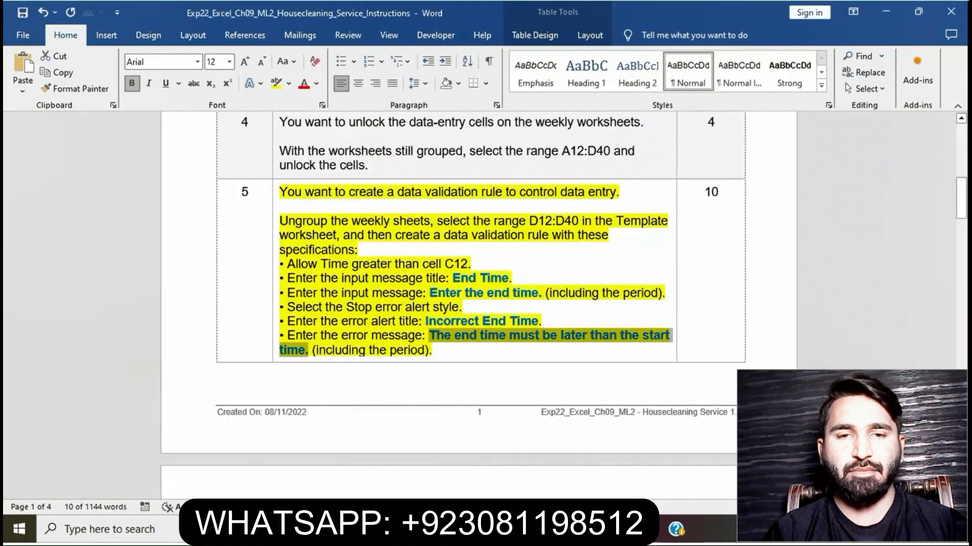
{"action": "left_click", "coordinate": [451, 367]}
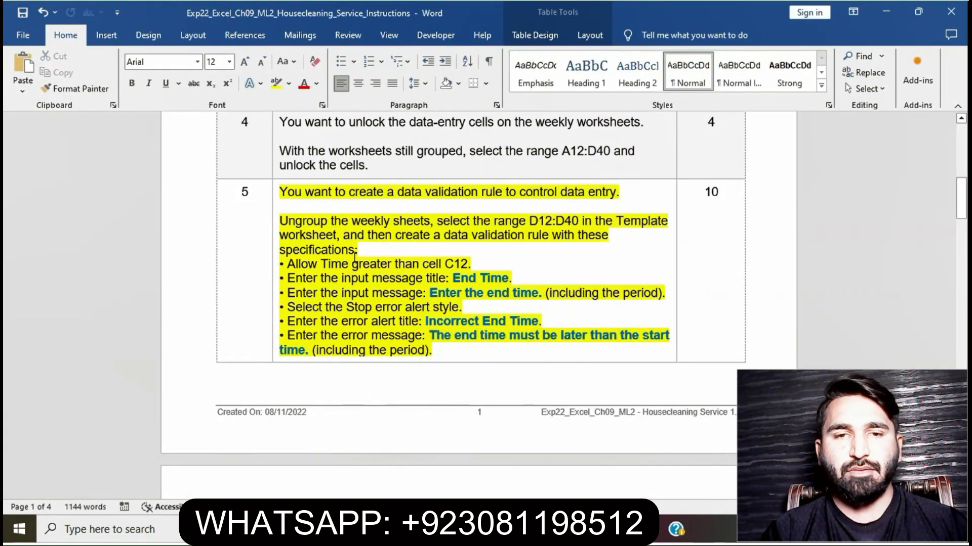
{"action": "left_click", "coordinate": [280, 193]}
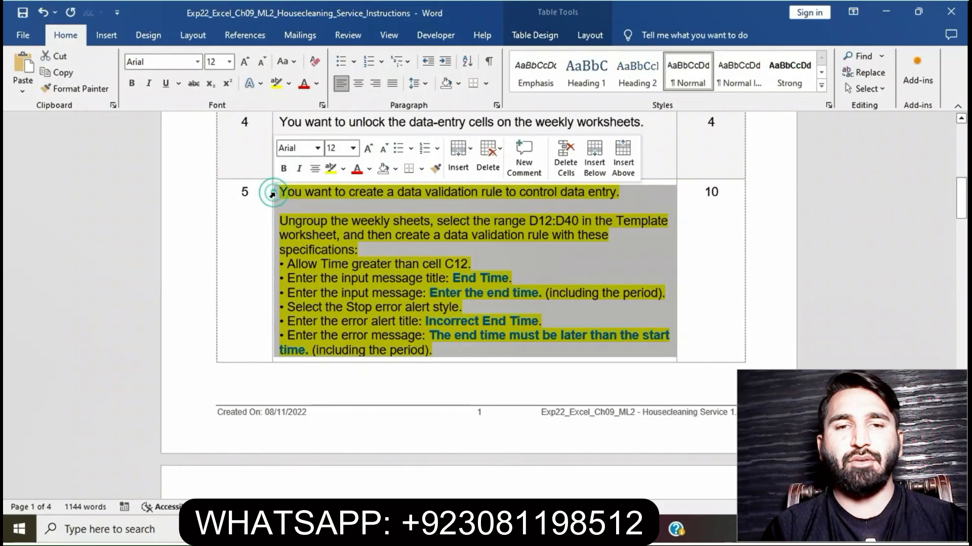
{"action": "left_click", "coordinate": [332, 168]}
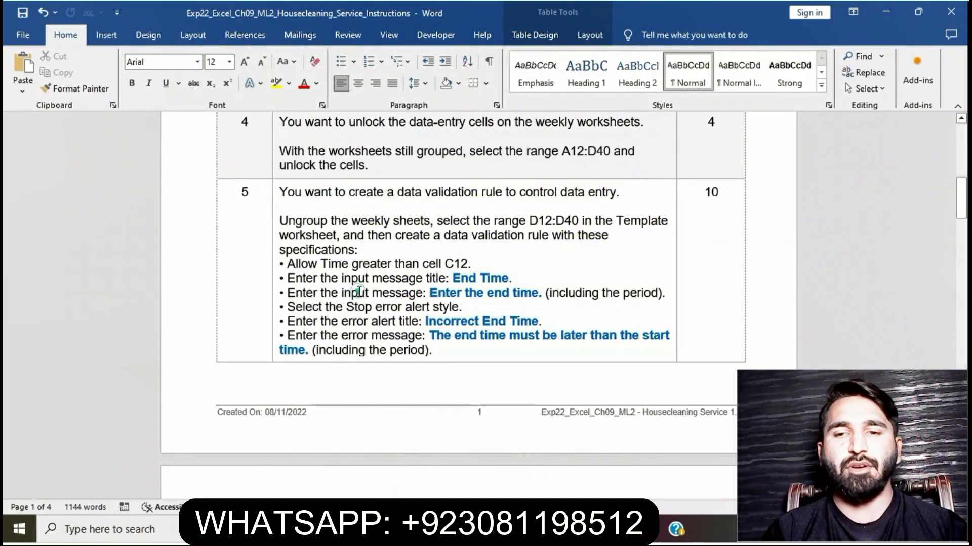
Highlight the whole step 6 instruction cell in yellow in the Word document.
{"action": "left_click", "coordinate": [358, 293]}
{"action": "scroll", "coordinate": [359, 292], "scroll_direction": "down", "scroll_amount": 4}
{"action": "scroll", "coordinate": [358, 293], "scroll_direction": "down", "scroll_amount": 2}
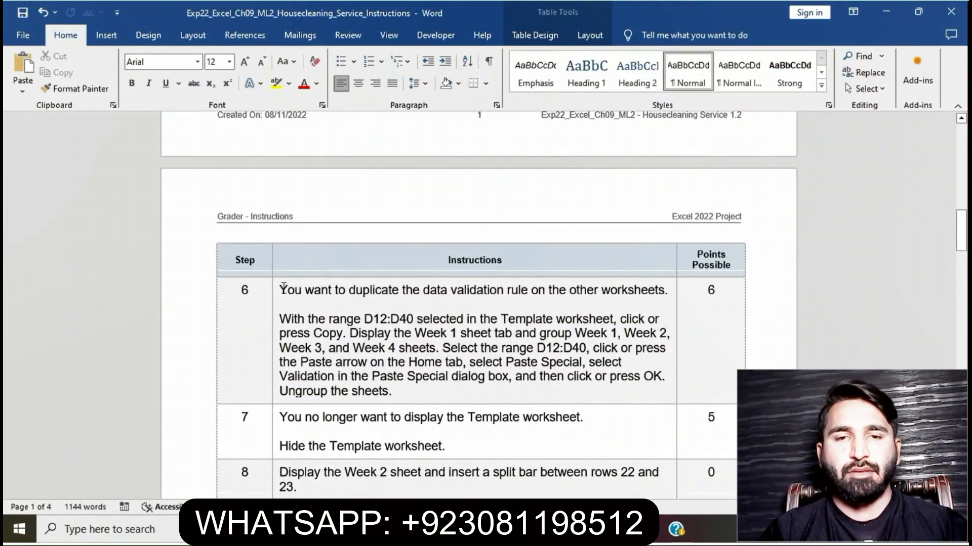
{"action": "left_click", "coordinate": [273, 294]}
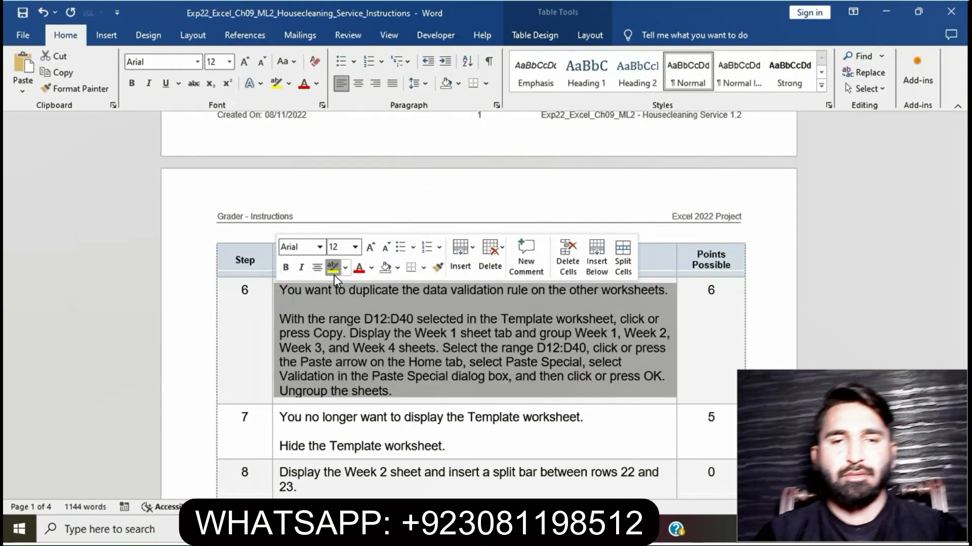
{"action": "left_click", "coordinate": [333, 274]}
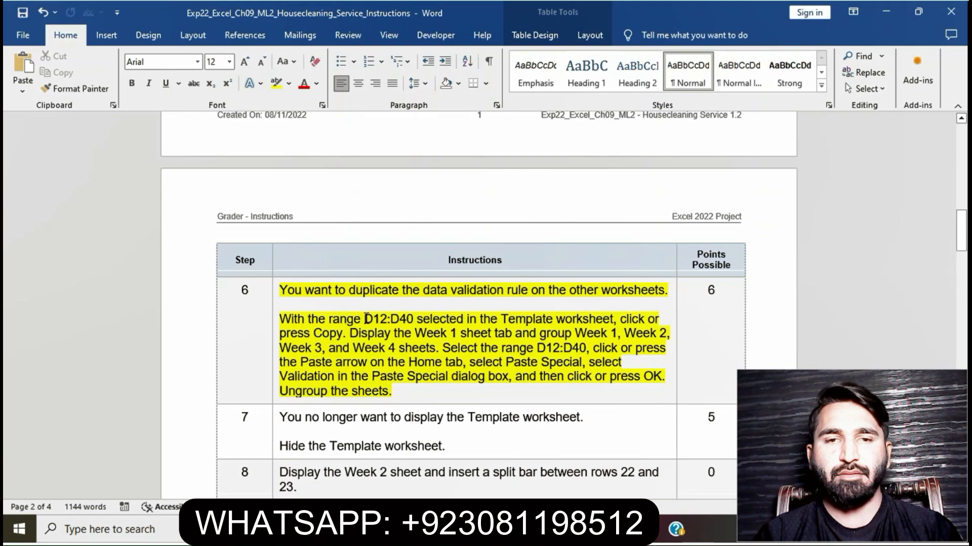
Select the D12:D40 reference in the step 6 instructions, switch to Excel and copy that range on the Template sheet.
{"action": "left_click_drag", "start_coordinate": [365, 318], "coordinate": [408, 320]}
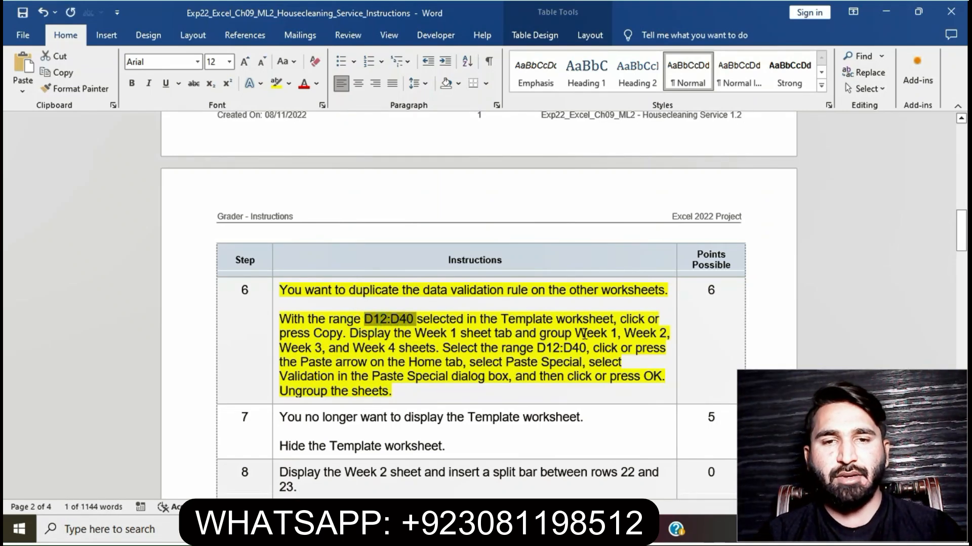
{"action": "left_click", "coordinate": [407, 529]}
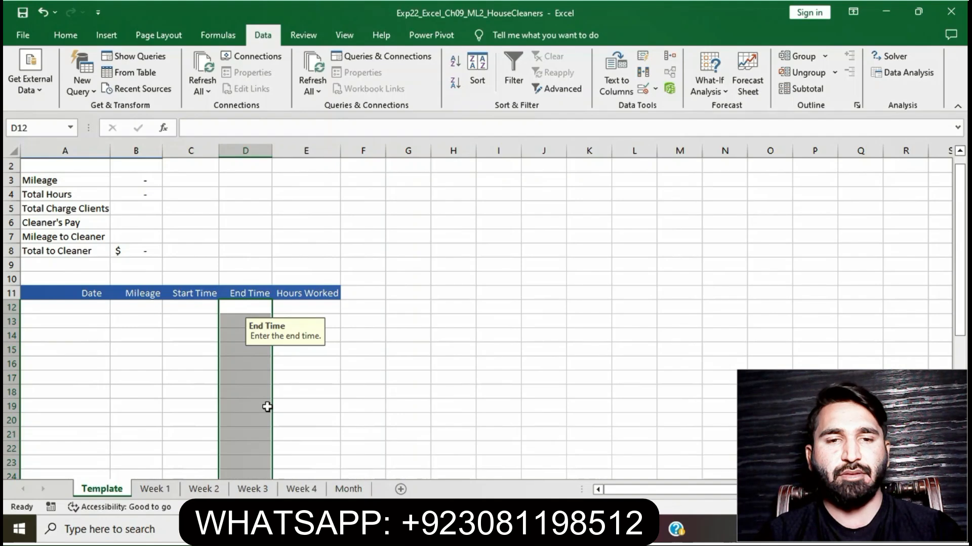
{"action": "key", "text": "ctrl+c"}
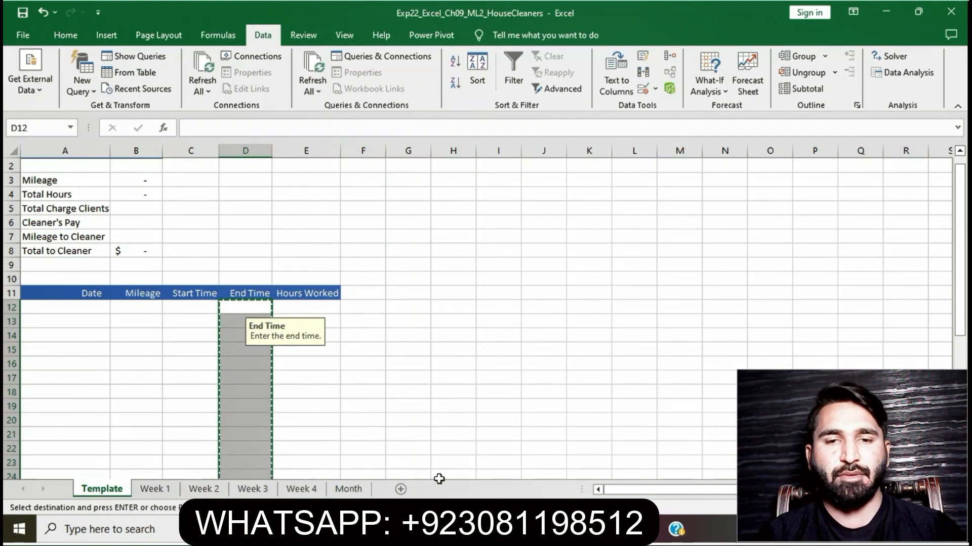
Following the step 6 text in Word, display the Week 1 sheet in Excel and group it with Week 2, Week 3 and Week 4.
{"action": "left_click", "coordinate": [437, 529]}
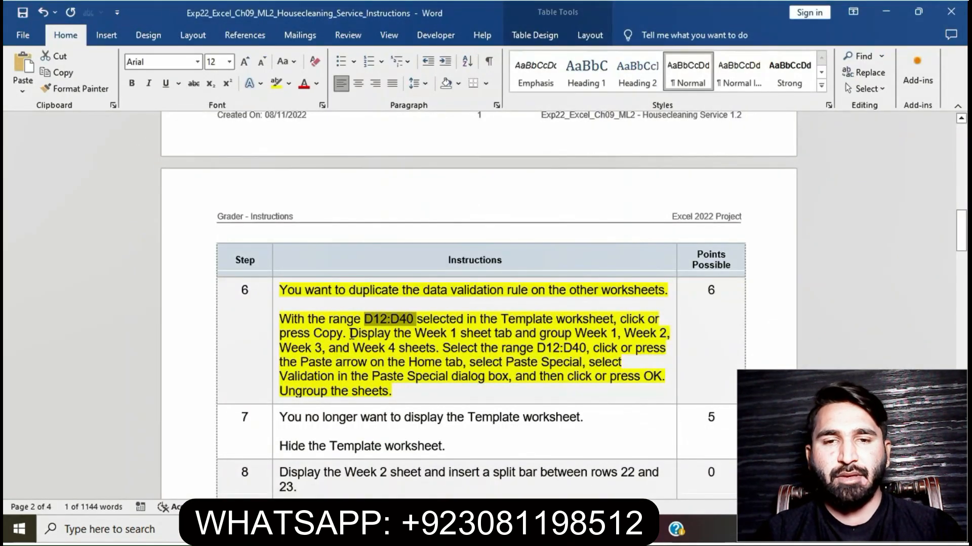
{"action": "left_click_drag", "start_coordinate": [350, 334], "coordinate": [490, 338]}
{"action": "left_click", "coordinate": [476, 529]}
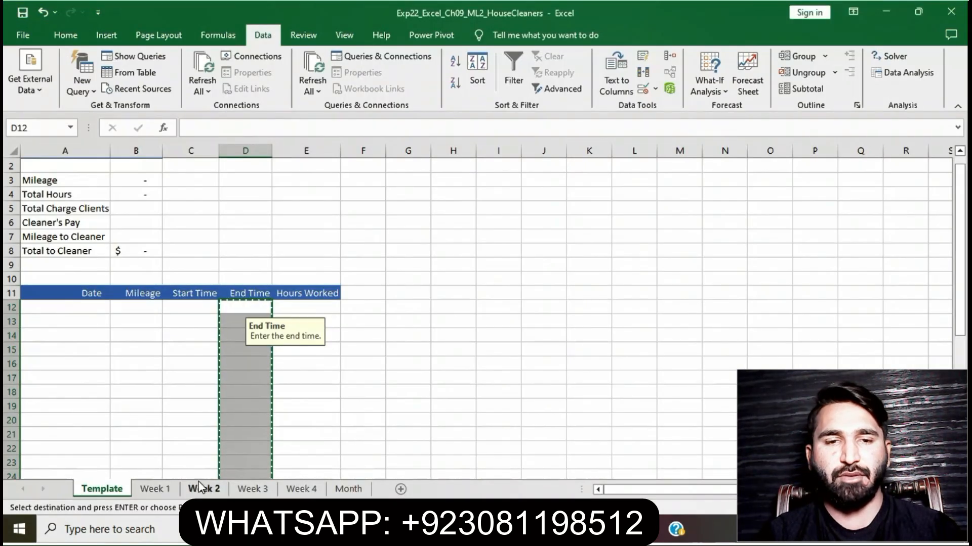
{"action": "left_click", "coordinate": [155, 489]}
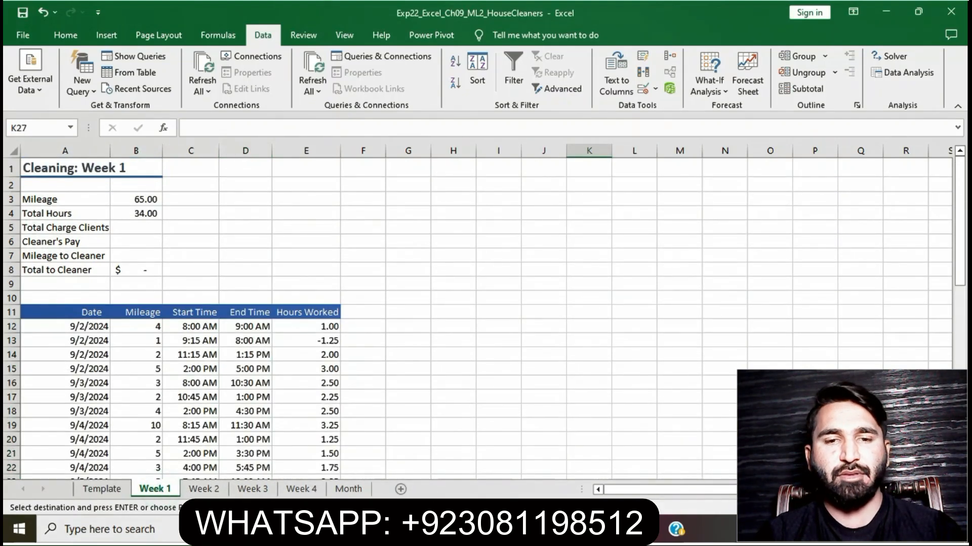
{"action": "key", "text": "alt+Tab"}
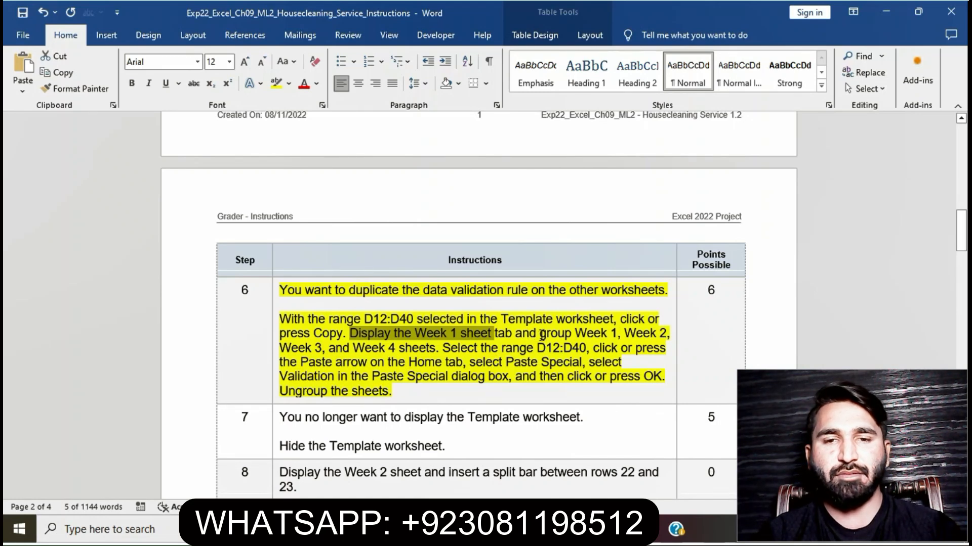
{"action": "left_click_drag", "start_coordinate": [540, 334], "coordinate": [437, 348]}
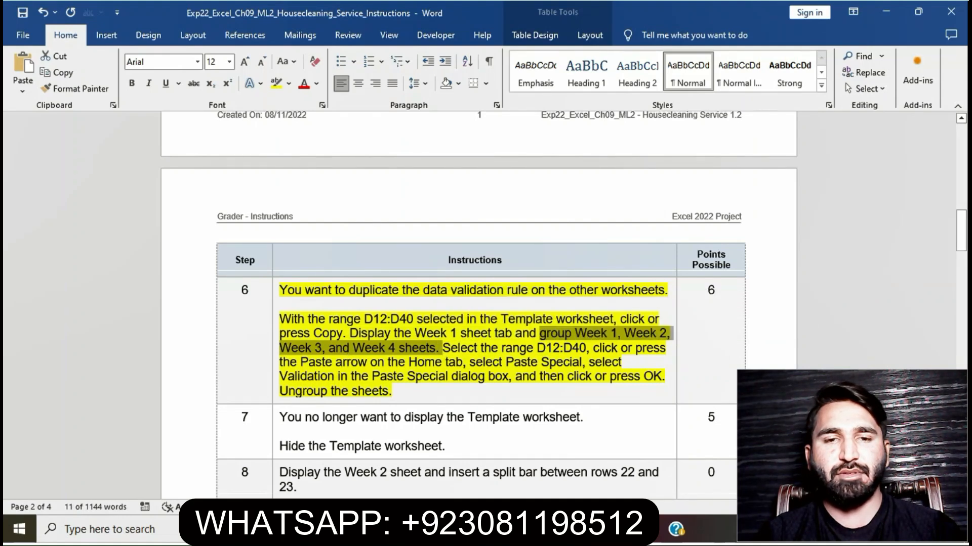
{"action": "left_click", "coordinate": [435, 529]}
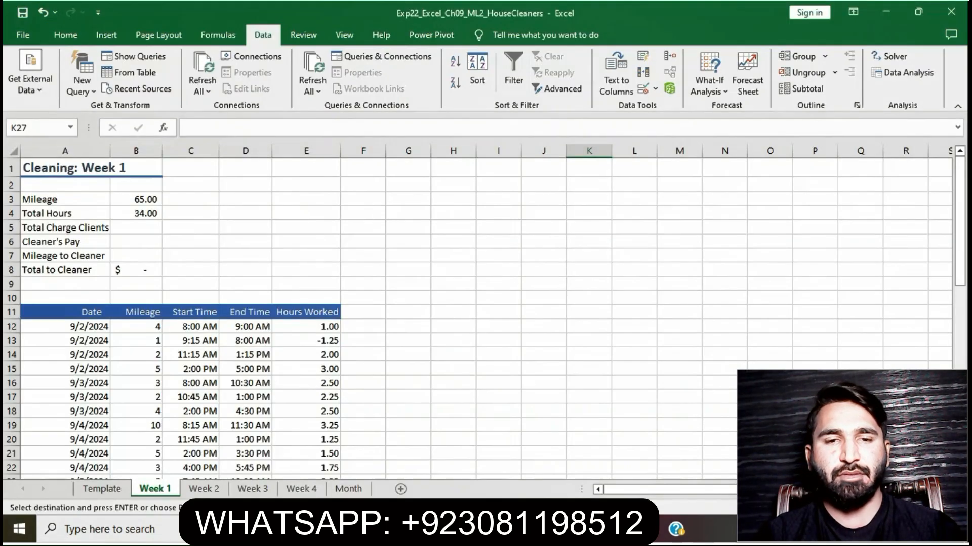
{"action": "left_click", "coordinate": [208, 489], "text": "ctrl"}
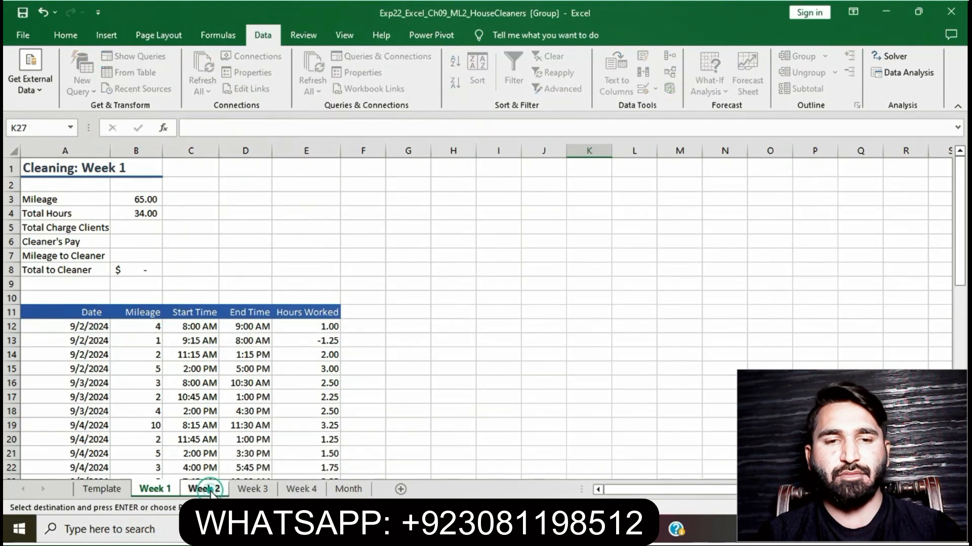
{"action": "left_click", "coordinate": [251, 489], "text": "ctrl"}
{"action": "left_click", "coordinate": [286, 490], "text": "ctrl"}
{"action": "left_click", "coordinate": [284, 490], "text": "ctrl"}
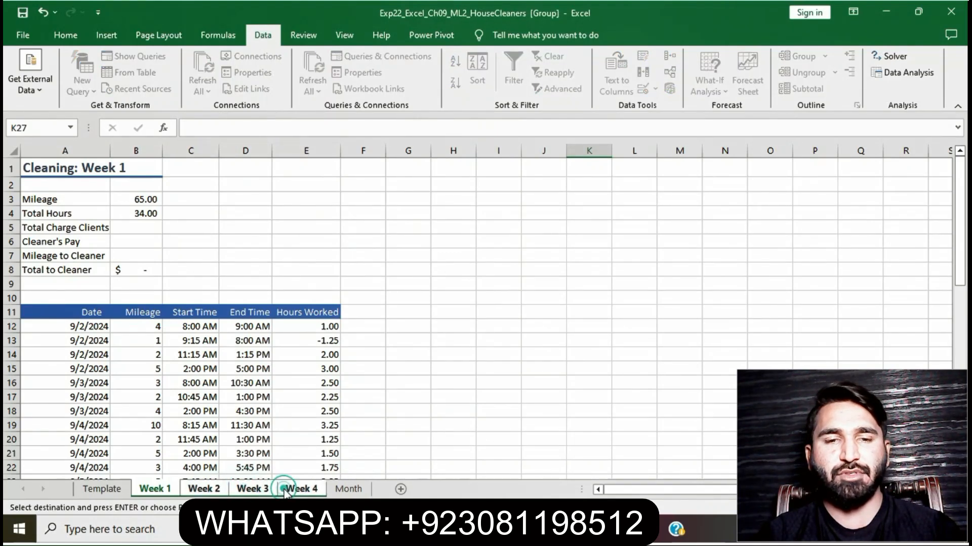
Select the second D12:D40 reference in Word's step 6 and select that range on the grouped weekly sheets in Excel.
{"action": "left_click", "coordinate": [410, 529]}
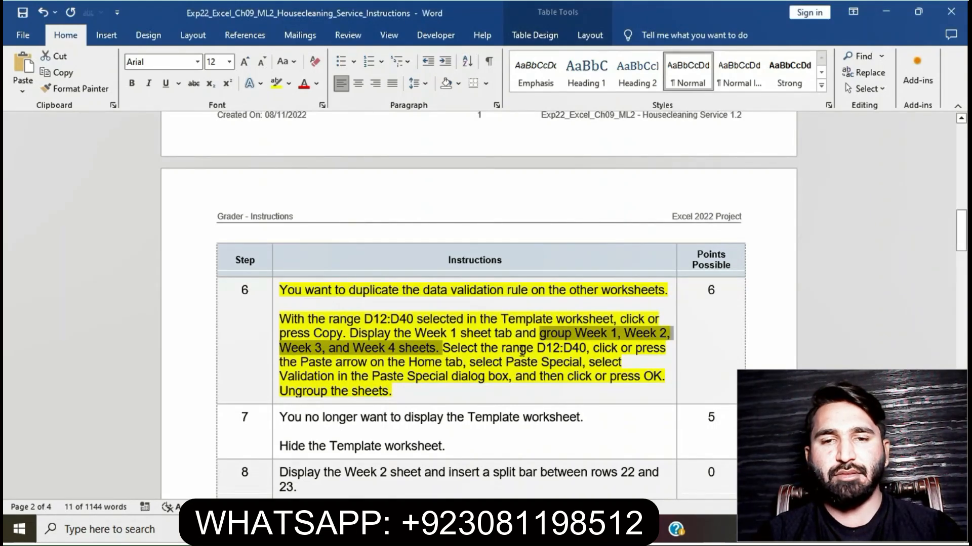
{"action": "left_click_drag", "start_coordinate": [538, 348], "coordinate": [586, 351]}
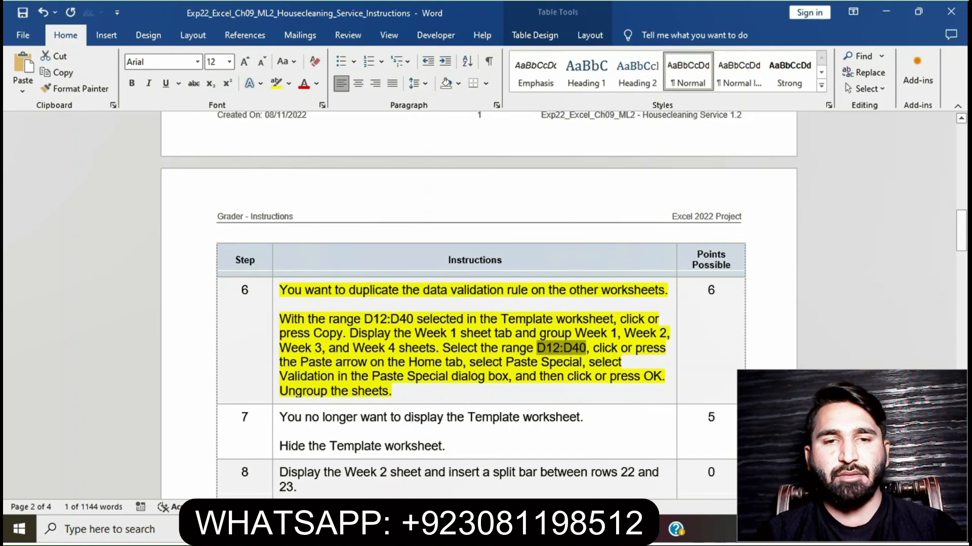
{"action": "key", "text": "alt+Tab"}
{"action": "mouse_move", "coordinate": [258, 328]}
{"action": "left_mouse_down"}
{"action": "mouse_move", "coordinate": [249, 487]}
{"action": "mouse_move", "coordinate": [257, 320]}
{"action": "left_mouse_up"}
{"action": "left_click", "coordinate": [257, 320]}
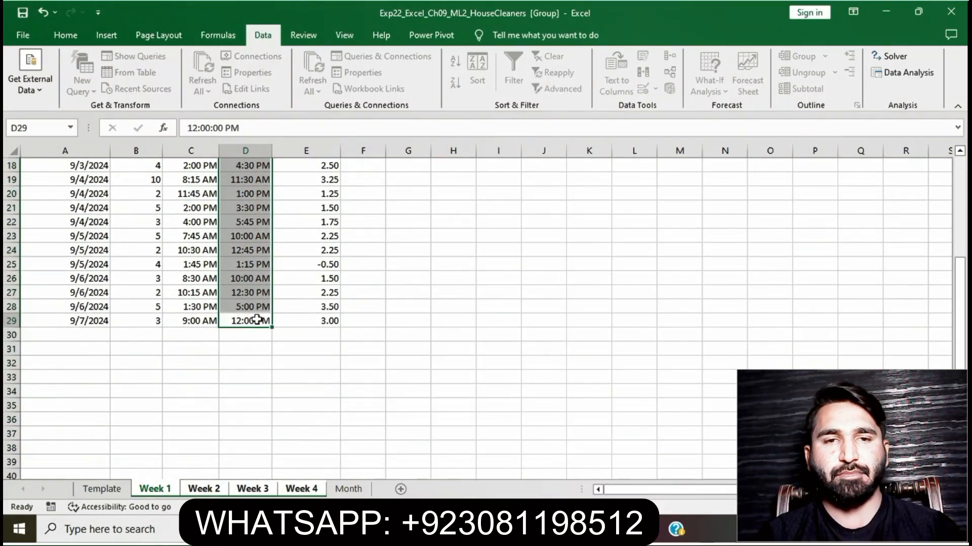
{"action": "scroll", "coordinate": [253, 324], "scroll_direction": "up", "scroll_amount": 6}
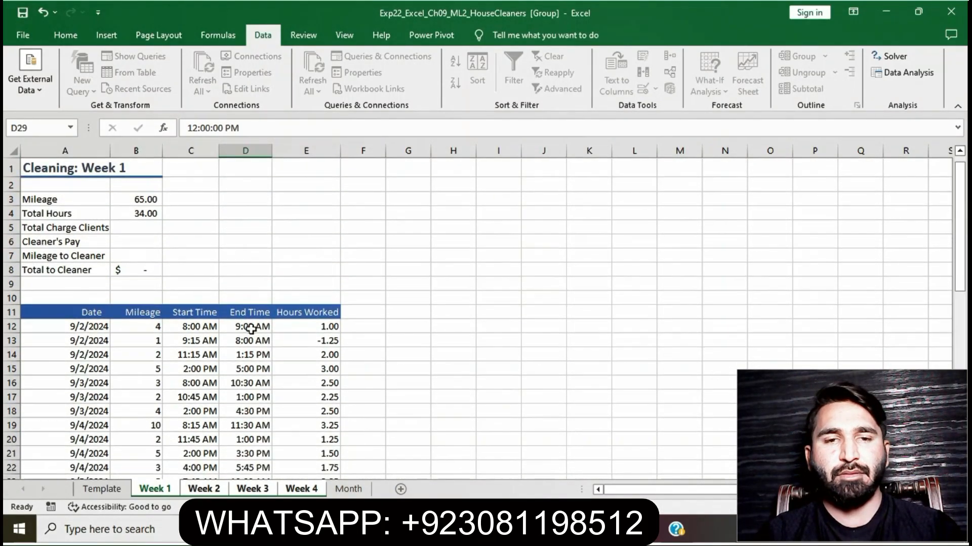
{"action": "left_click_drag", "start_coordinate": [252, 328], "coordinate": [244, 452]}
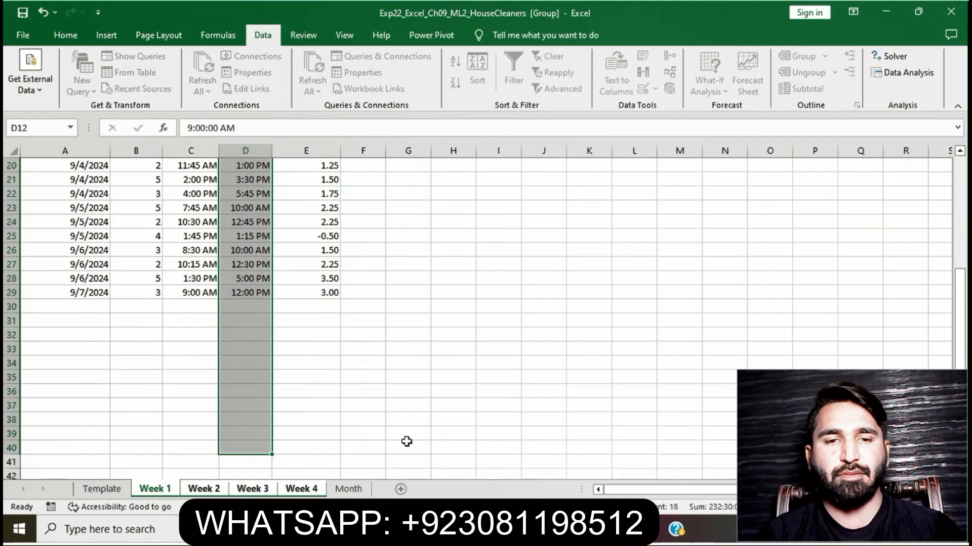
Try to paste only the validation into D12:D40 of the grouped sheets with Paste Special, rechecking step 6 in Word, and close the dialog.
{"action": "key", "text": "alt+Tab"}
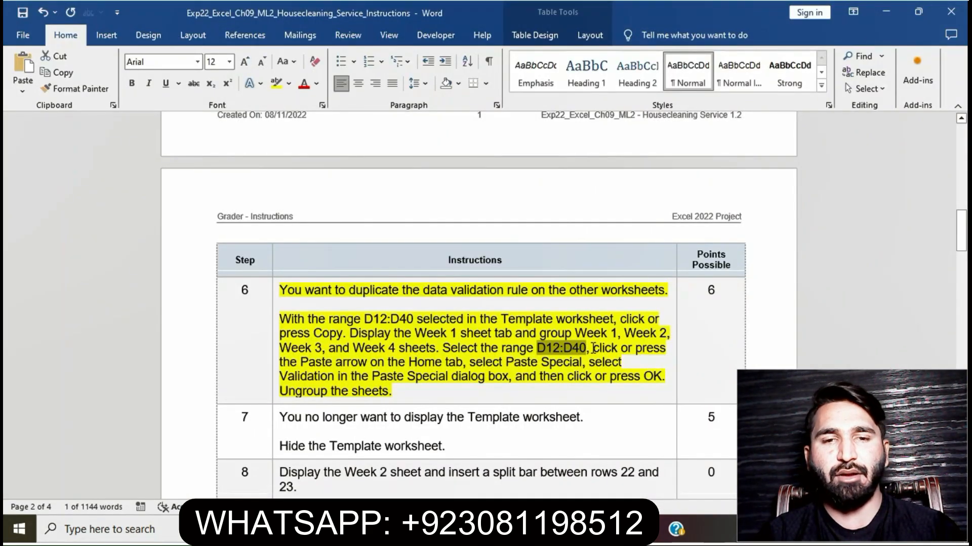
{"action": "left_click_drag", "start_coordinate": [593, 348], "coordinate": [621, 363]}
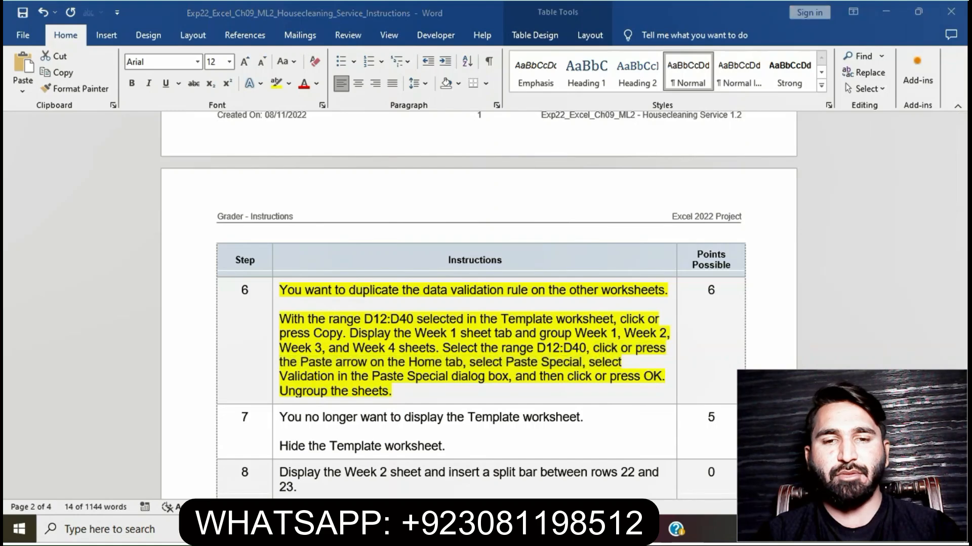
{"action": "key", "text": "alt+Tab"}
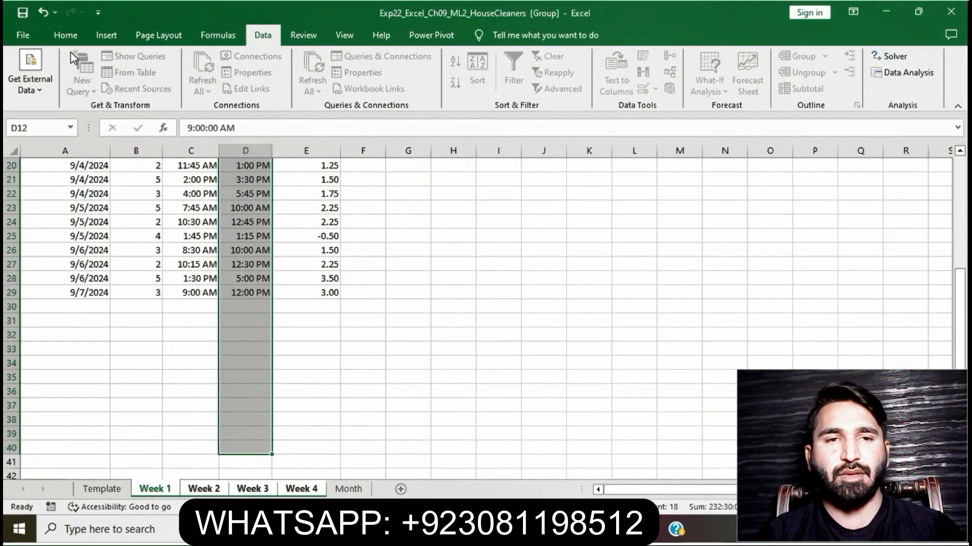
{"action": "left_click", "coordinate": [65, 35]}
{"action": "left_click", "coordinate": [26, 92]}
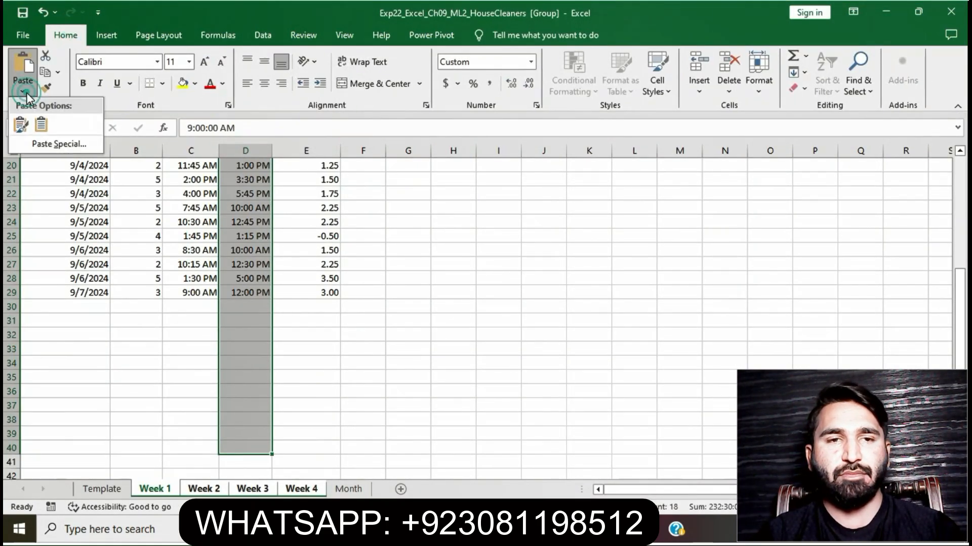
{"action": "left_click", "coordinate": [44, 144]}
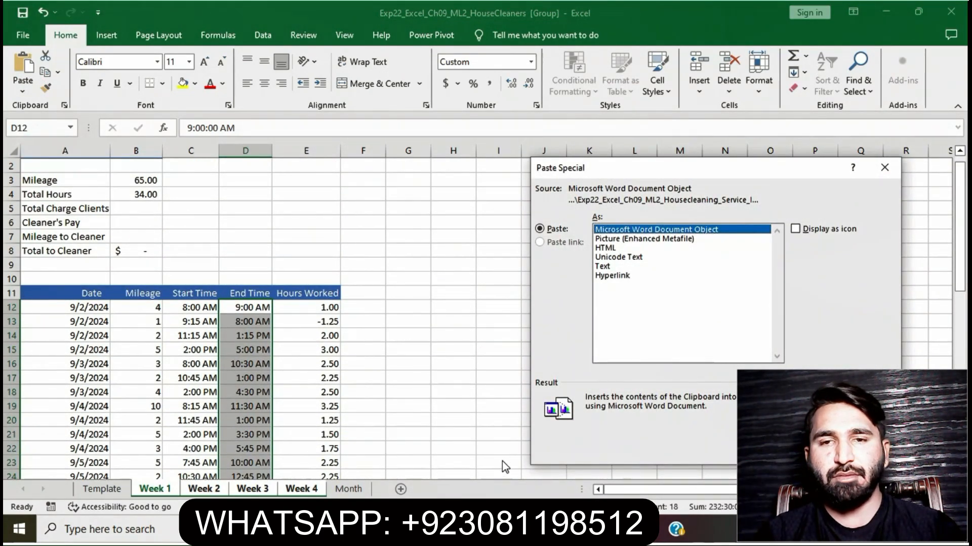
{"action": "left_click", "coordinate": [499, 529]}
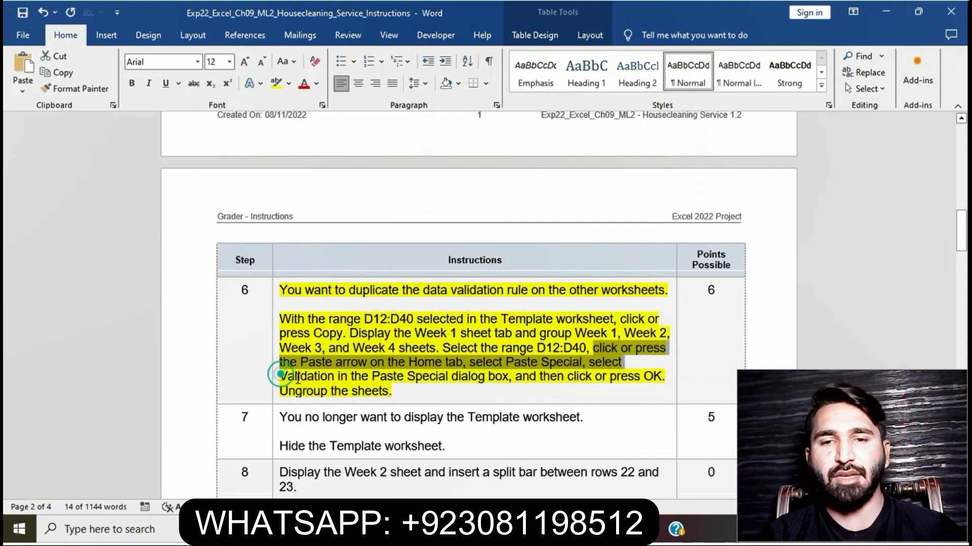
{"action": "left_click_drag", "start_coordinate": [280, 376], "coordinate": [397, 392]}
{"action": "left_click_drag", "start_coordinate": [316, 395], "coordinate": [391, 389]}
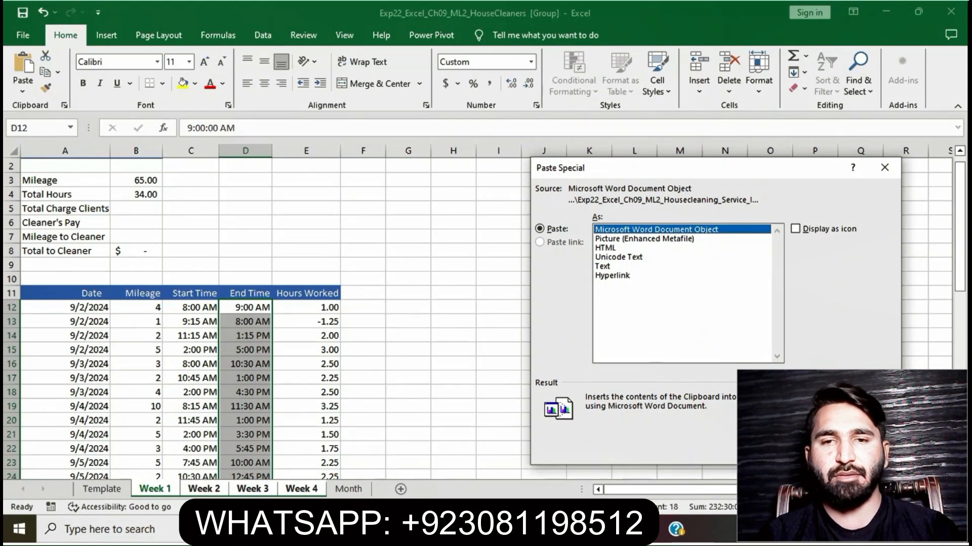
{"action": "key", "text": "alt+Tab"}
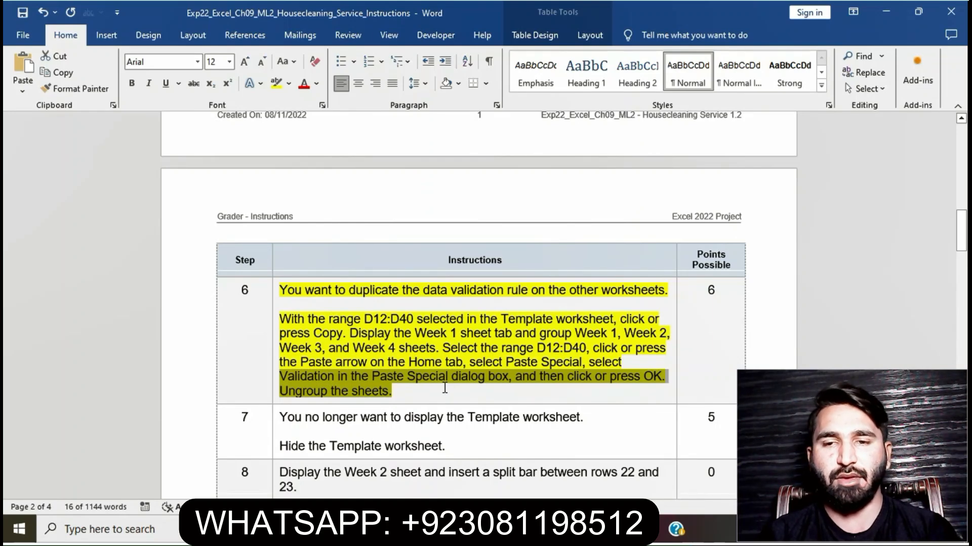
{"action": "key", "text": "alt+Tab"}
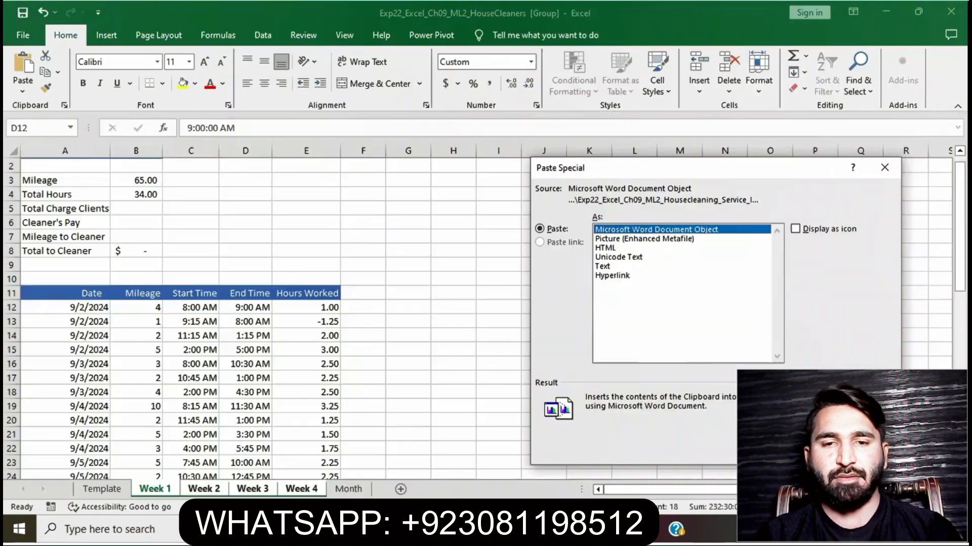
{"action": "left_click", "coordinate": [885, 168]}
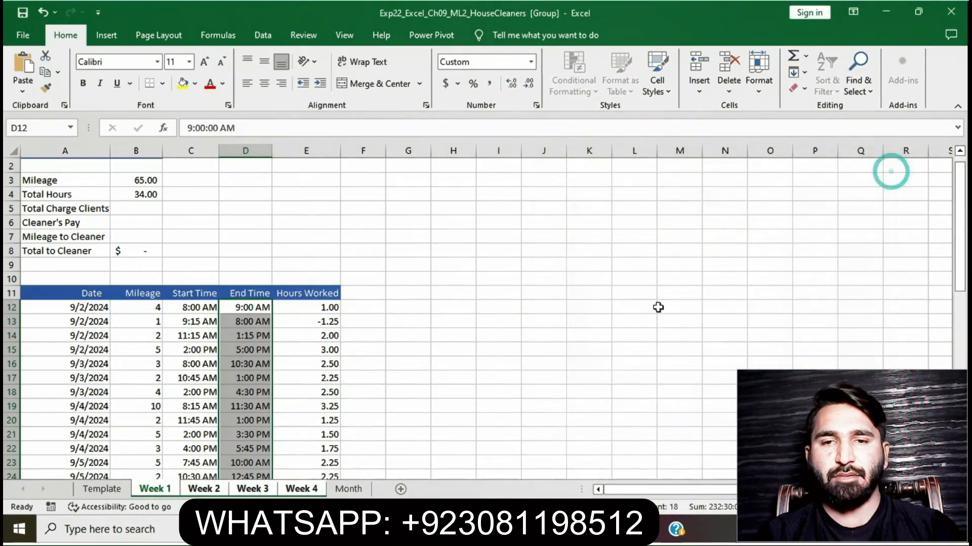
Reselect D12:D40 on the grouped weekly sheets, try Paste Special again and close the dialog.
{"action": "left_click", "coordinate": [635, 320]}
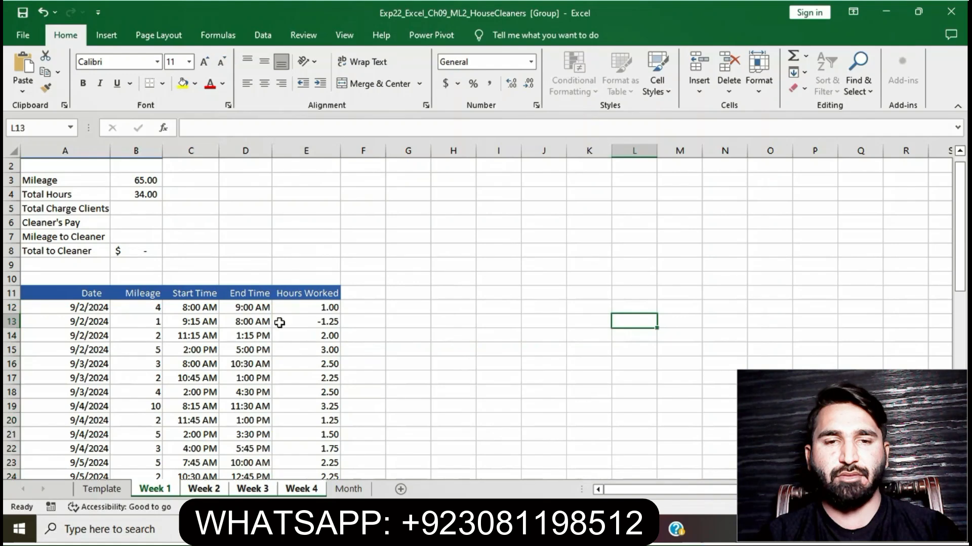
{"action": "left_click_drag", "start_coordinate": [252, 307], "coordinate": [253, 451]}
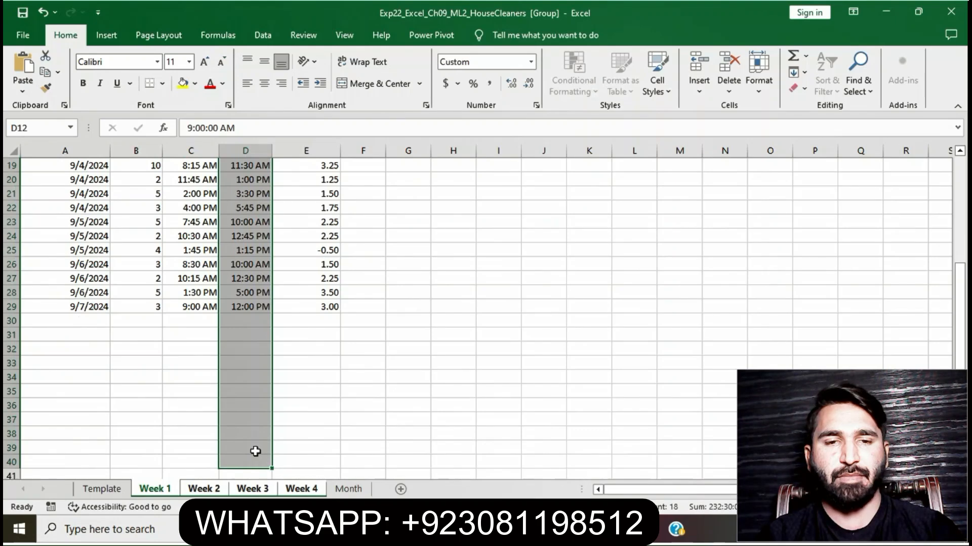
{"action": "left_click", "coordinate": [32, 96]}
{"action": "left_click", "coordinate": [42, 141]}
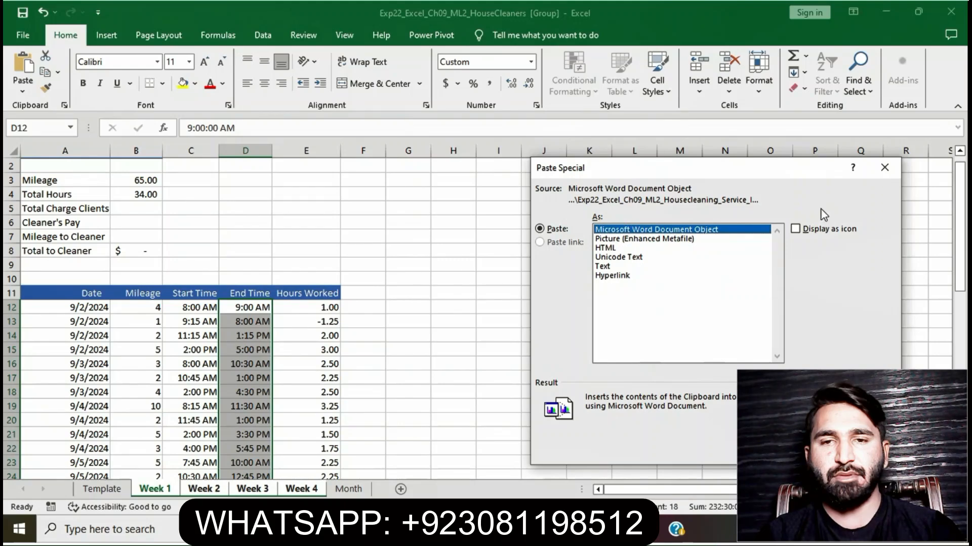
{"action": "left_click", "coordinate": [886, 168]}
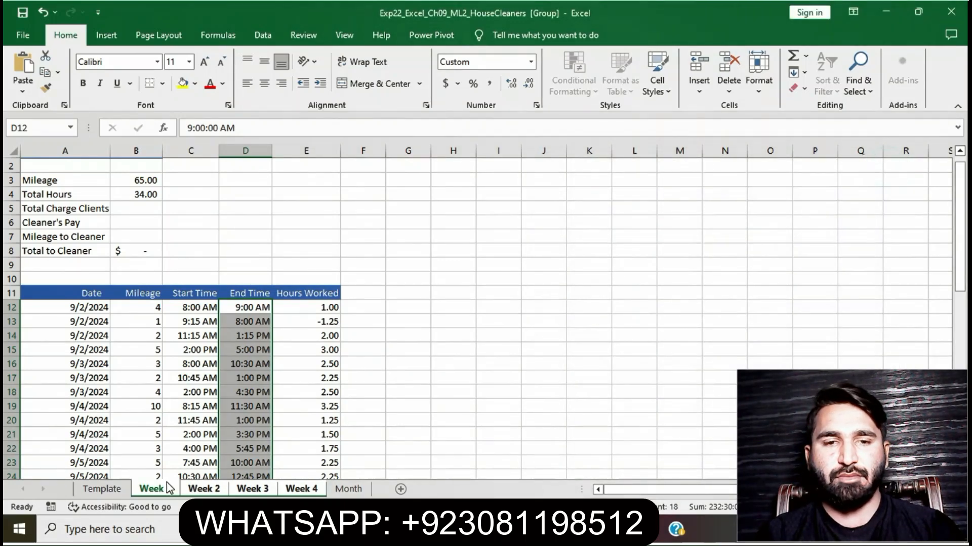
Copy the range D12:D40 on the Template sheet.
{"action": "left_click", "coordinate": [125, 490]}
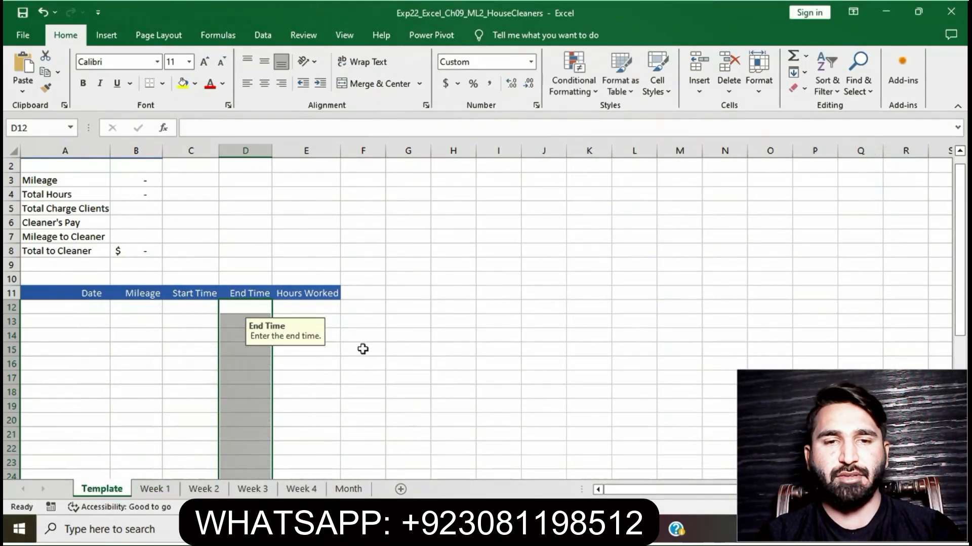
{"action": "left_click", "coordinate": [362, 349]}
{"action": "left_click_drag", "start_coordinate": [257, 309], "coordinate": [254, 450]}
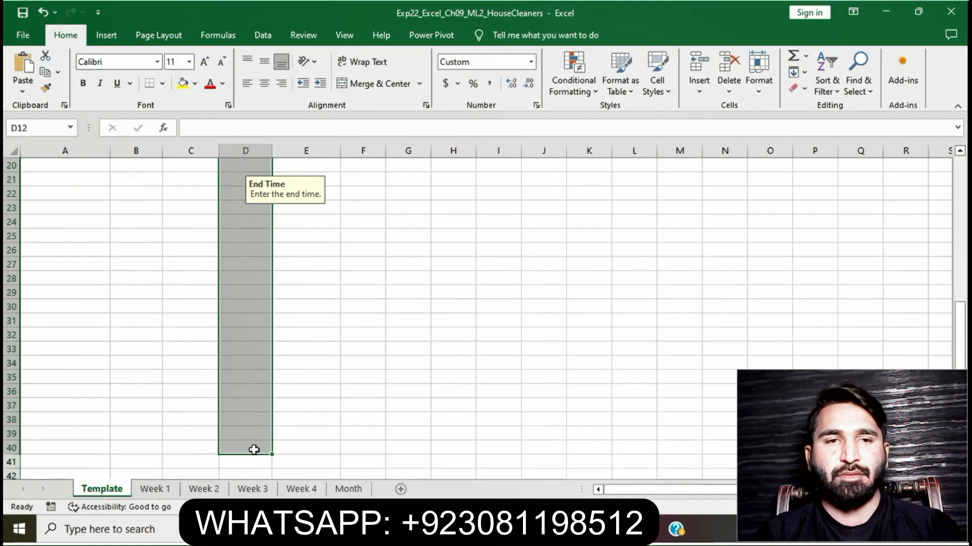
{"action": "left_click", "coordinate": [58, 72]}
{"action": "left_click", "coordinate": [61, 86]}
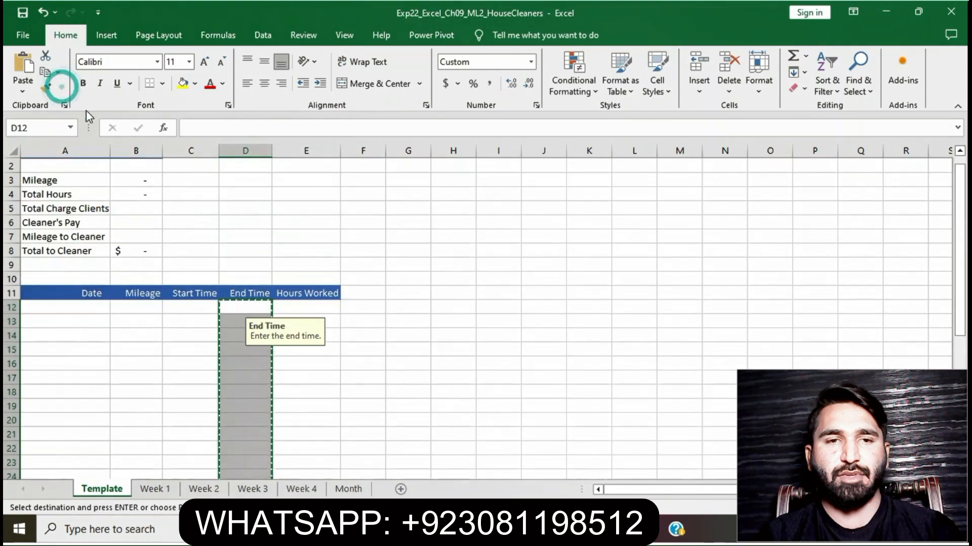
Display the Week 1 sheet and group it with Week 2, Week 3 and Week 4.
{"action": "left_click", "coordinate": [171, 490]}
{"action": "left_click", "coordinate": [199, 489], "text": "ctrl"}
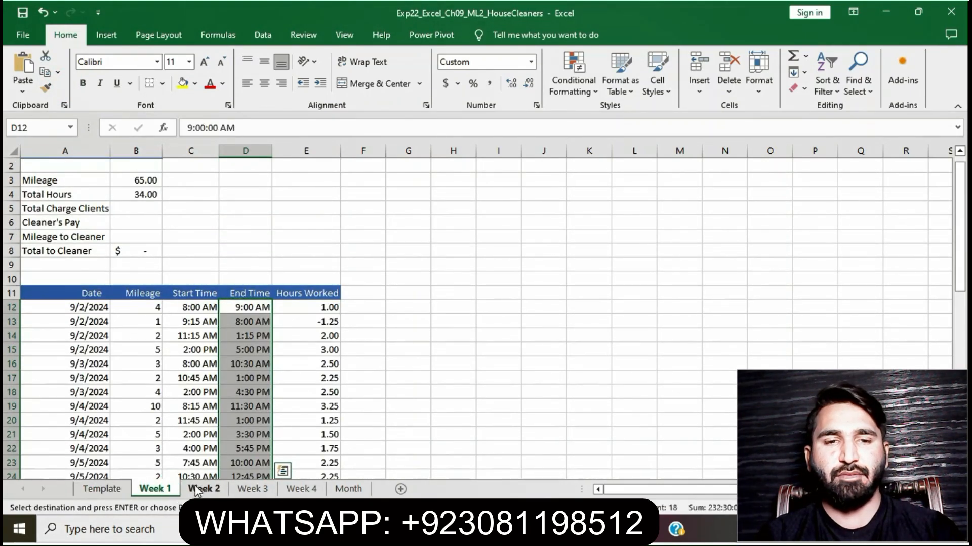
{"action": "left_click", "coordinate": [250, 488], "text": "ctrl"}
{"action": "left_click", "coordinate": [296, 488], "text": "ctrl"}
Paste only the validation into D12:D40 of the grouped weekly sheets with Paste Special.
{"action": "scroll", "coordinate": [384, 330], "scroll_direction": "down", "scroll_amount": 7}
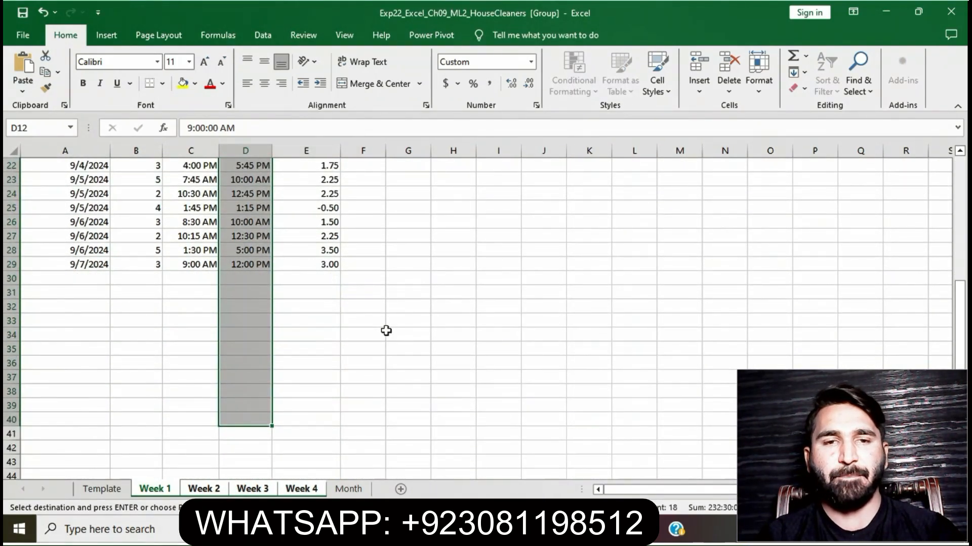
{"action": "scroll", "coordinate": [385, 331], "scroll_direction": "up", "scroll_amount": 4}
{"action": "left_click", "coordinate": [26, 92]}
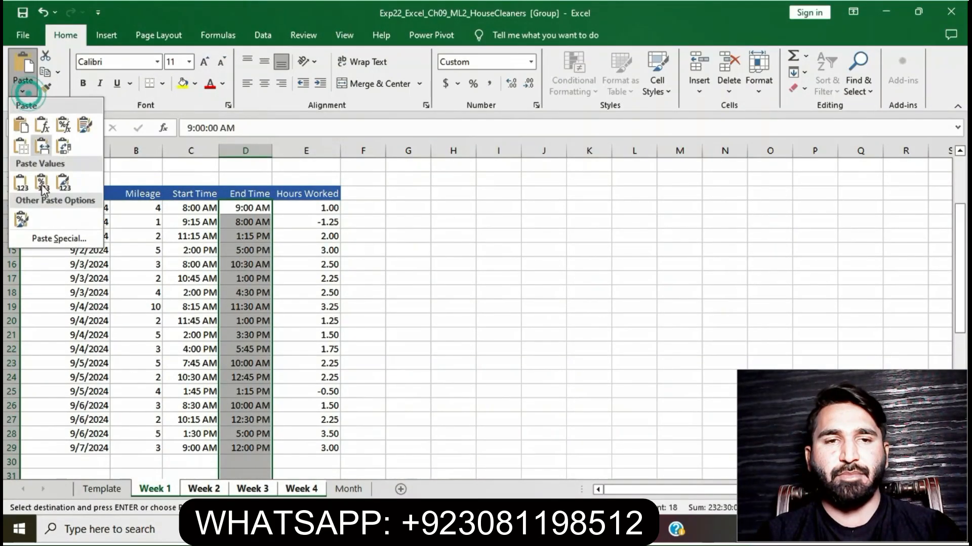
{"action": "left_click", "coordinate": [51, 240]}
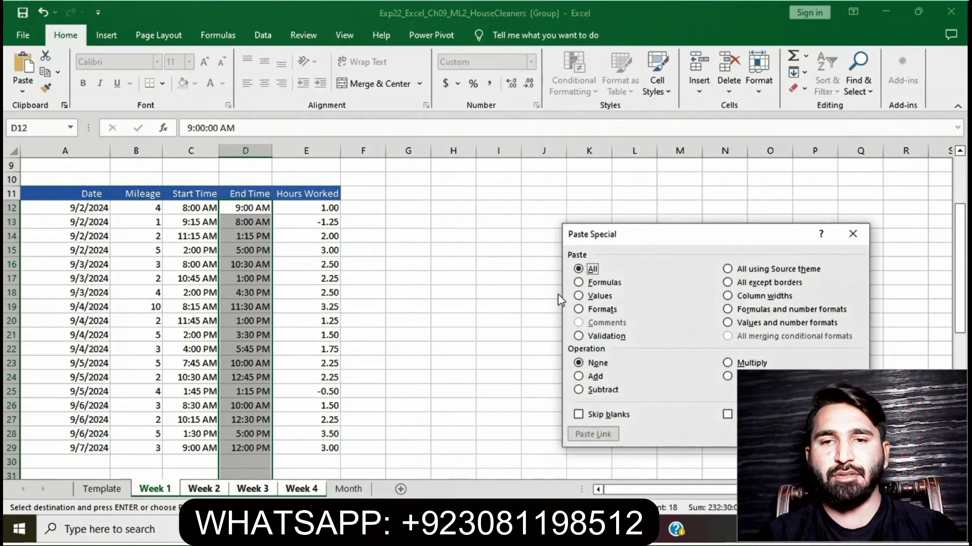
{"action": "left_click", "coordinate": [590, 335]}
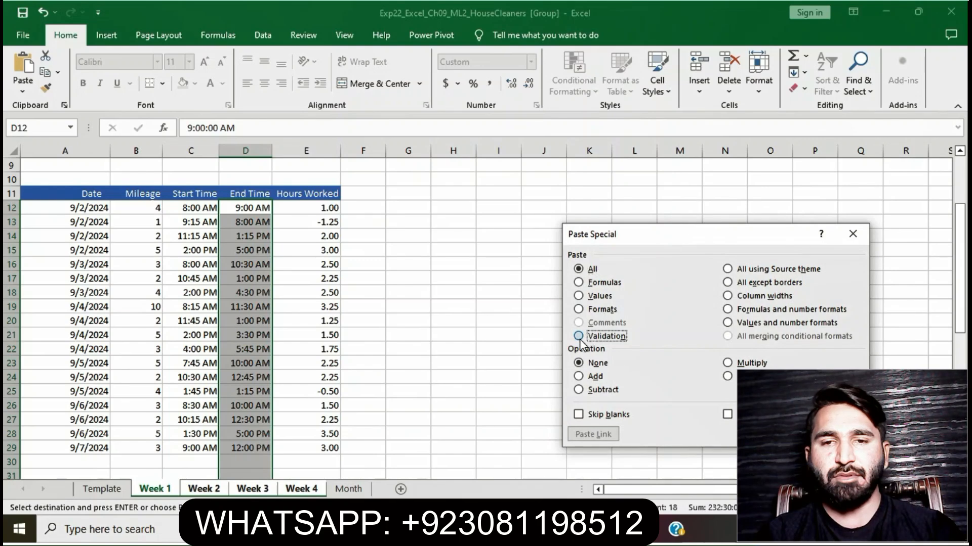
{"action": "key", "text": "Return"}
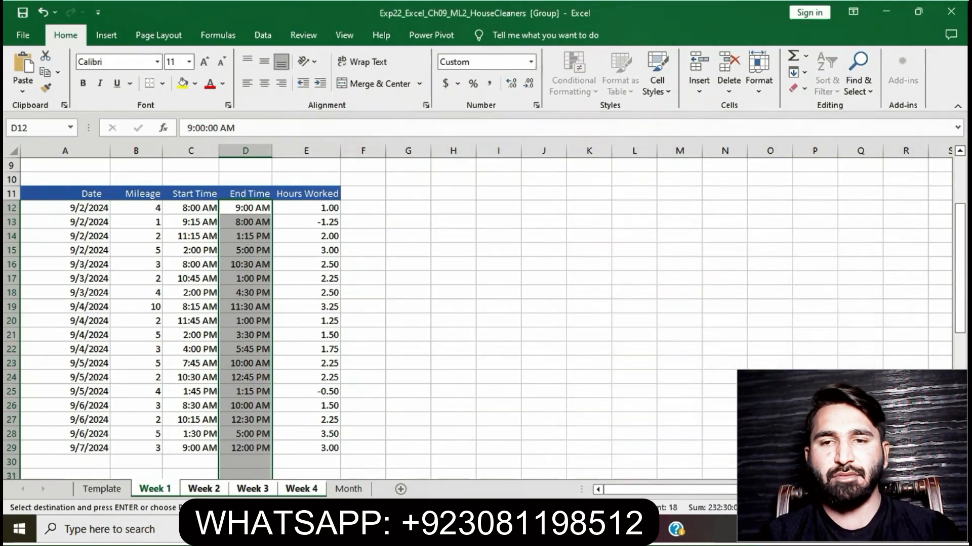
Switch to the Word instructions and remove the yellow highlight from the step 6 text.
{"action": "key", "text": "alt+Tab"}
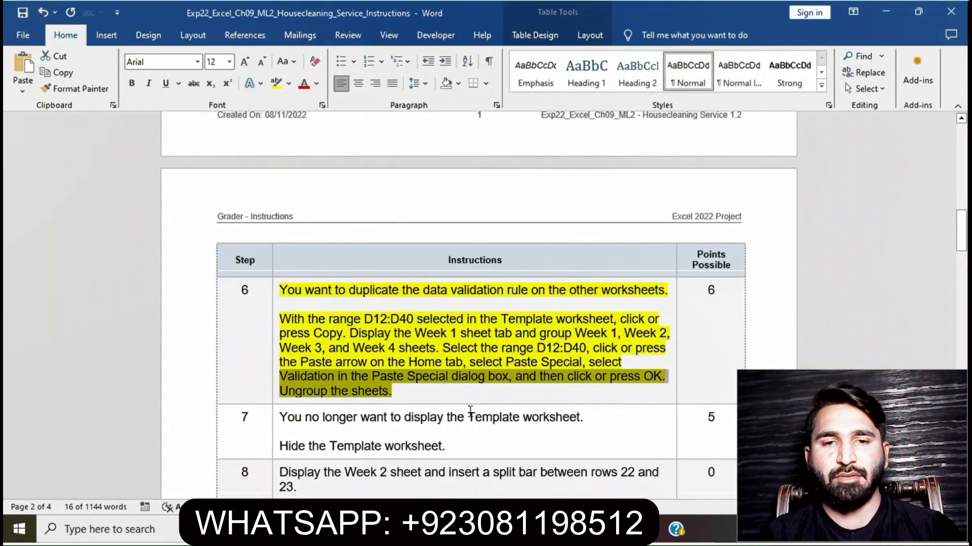
{"action": "left_click", "coordinate": [465, 398]}
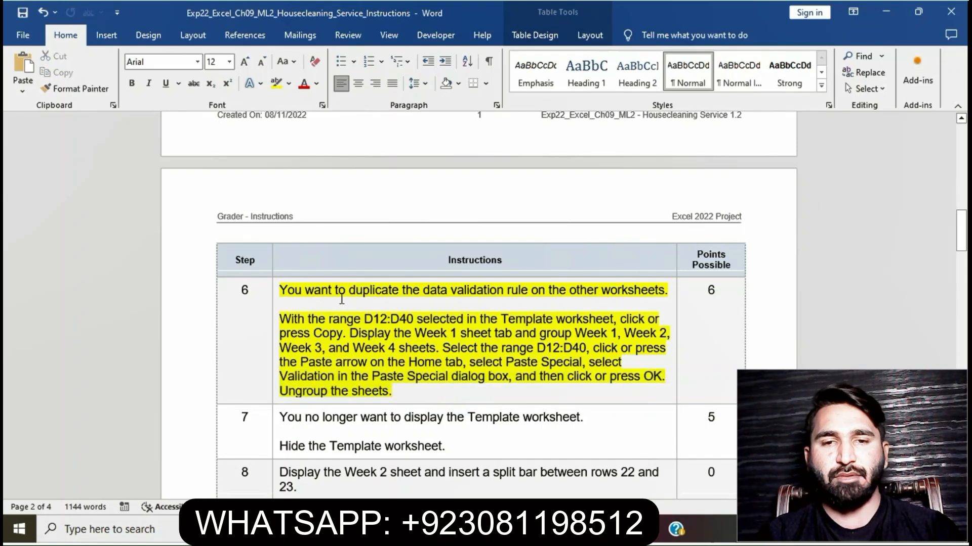
{"action": "left_click", "coordinate": [274, 292]}
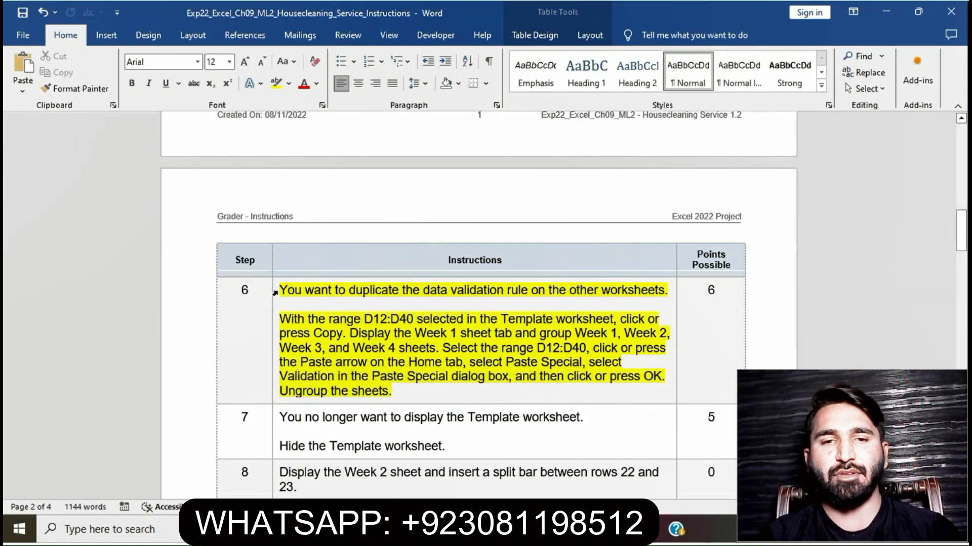
{"action": "left_click", "coordinate": [281, 293]}
{"action": "left_click", "coordinate": [273, 295]}
{"action": "left_click", "coordinate": [330, 274]}
{"action": "left_click", "coordinate": [348, 327]}
{"action": "scroll", "coordinate": [349, 327], "scroll_direction": "down", "scroll_amount": 3}
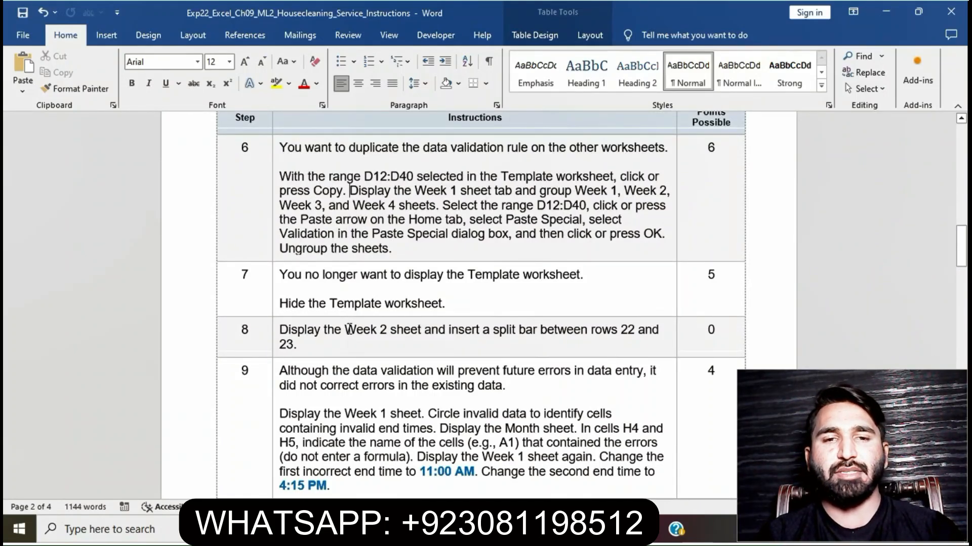
Highlight the step 7 instruction in yellow and select its sentence about hiding the Template worksheet.
{"action": "left_click", "coordinate": [275, 276]}
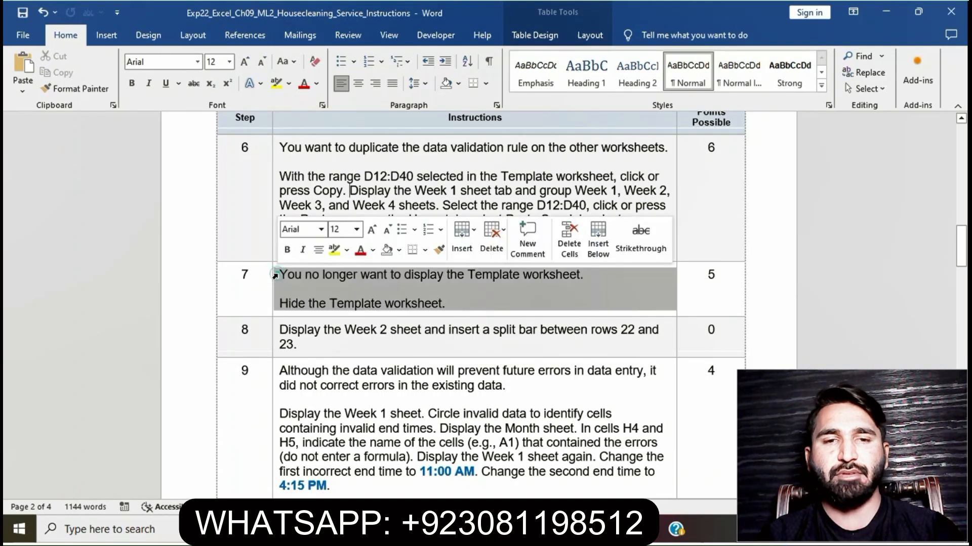
{"action": "left_click", "coordinate": [333, 253]}
{"action": "left_click", "coordinate": [347, 305]}
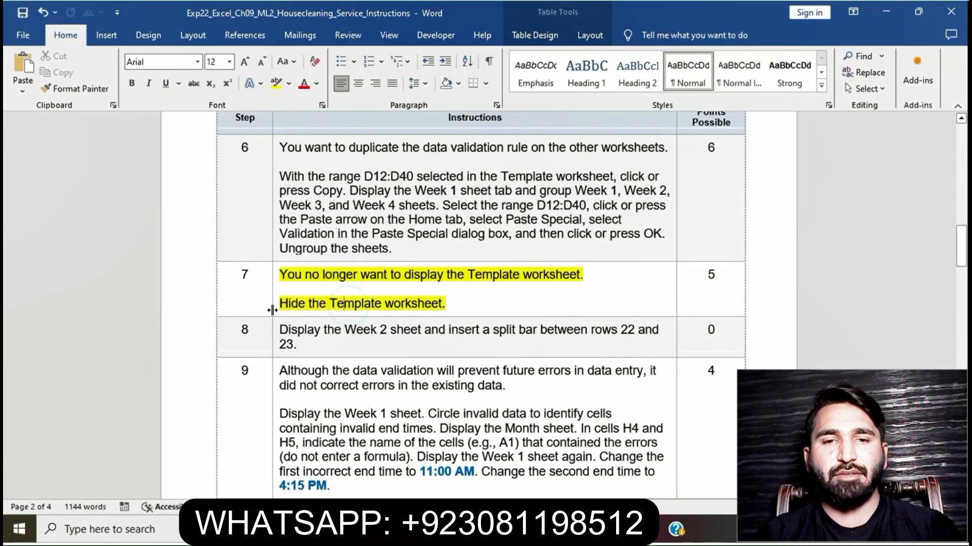
{"action": "left_click_drag", "start_coordinate": [280, 304], "coordinate": [444, 305]}
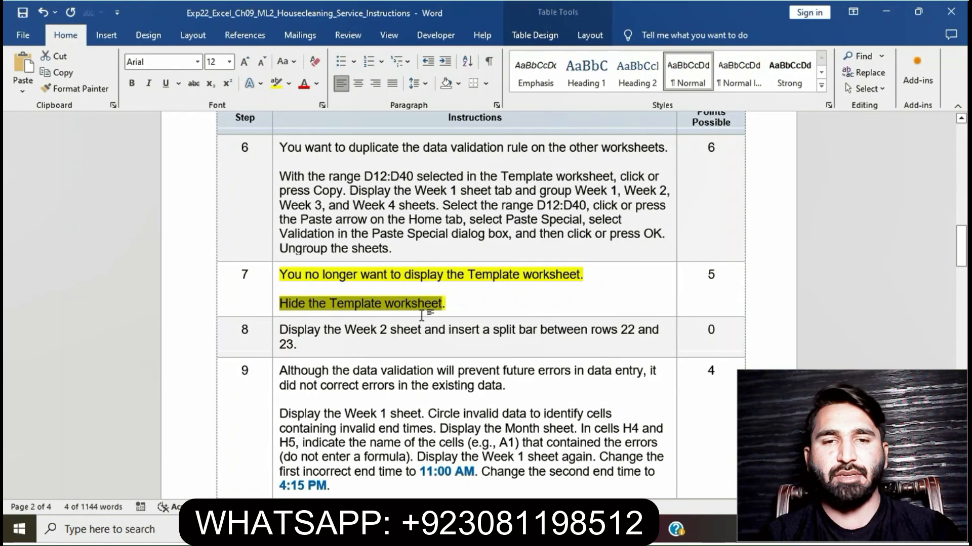
Switch to Excel, ungroup the weekly sheets by displaying the Template sheet, and hide the Template sheet.
{"action": "key", "text": "alt+Tab"}
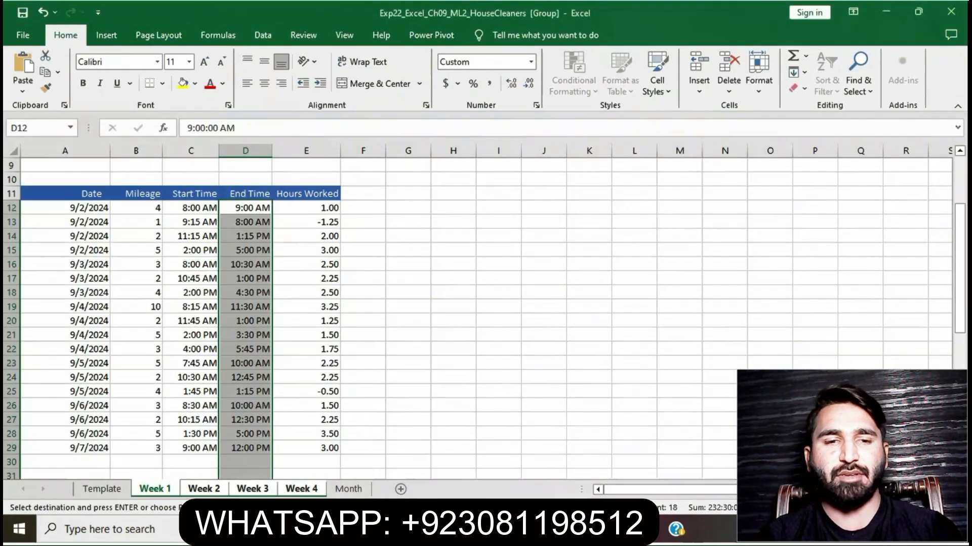
{"action": "left_click", "coordinate": [105, 496]}
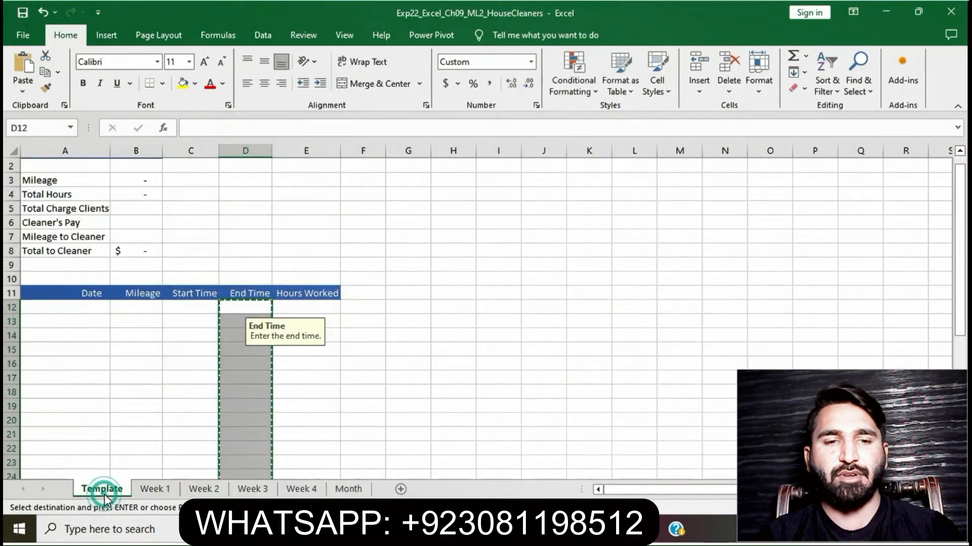
{"action": "right_click", "coordinate": [104, 496]}
{"action": "left_click", "coordinate": [151, 447]}
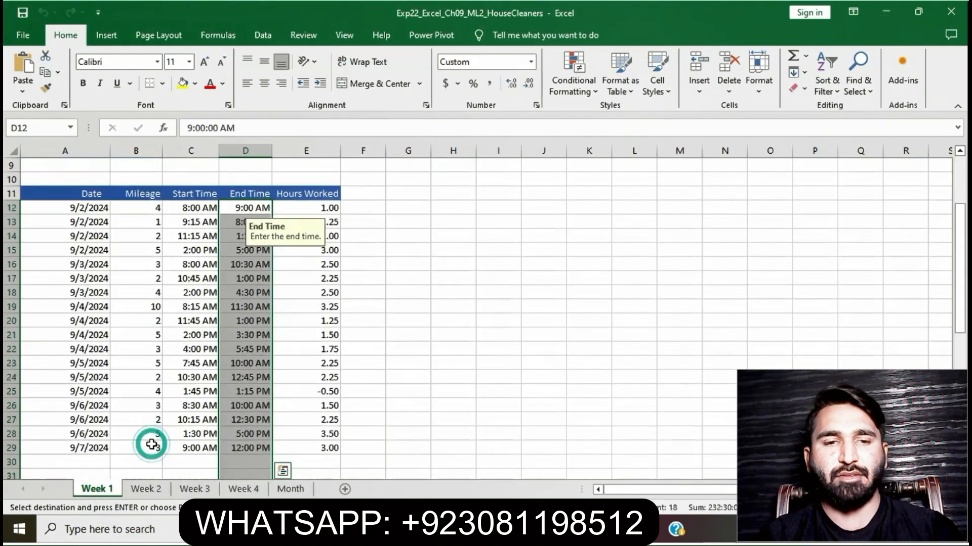
{"action": "left_click", "coordinate": [425, 449]}
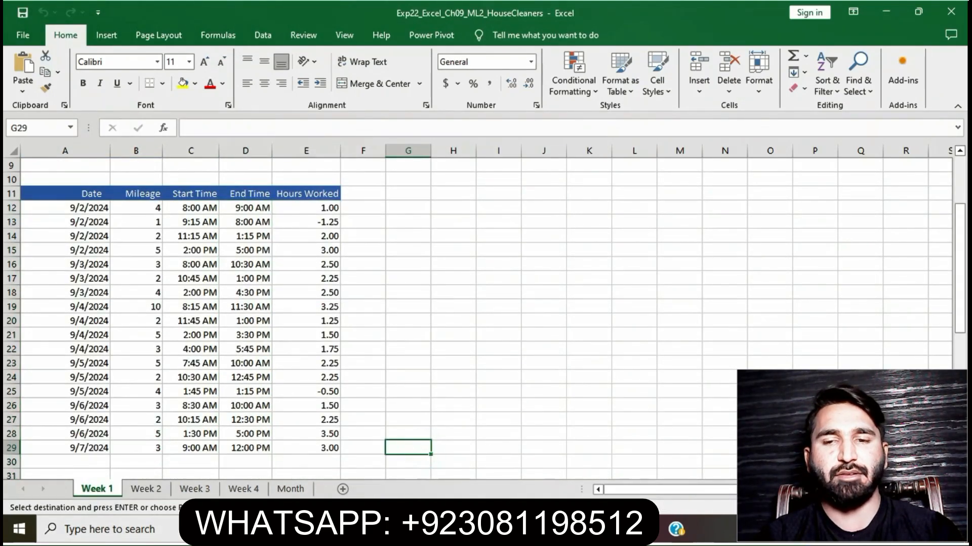
{"action": "left_click", "coordinate": [257, 388]}
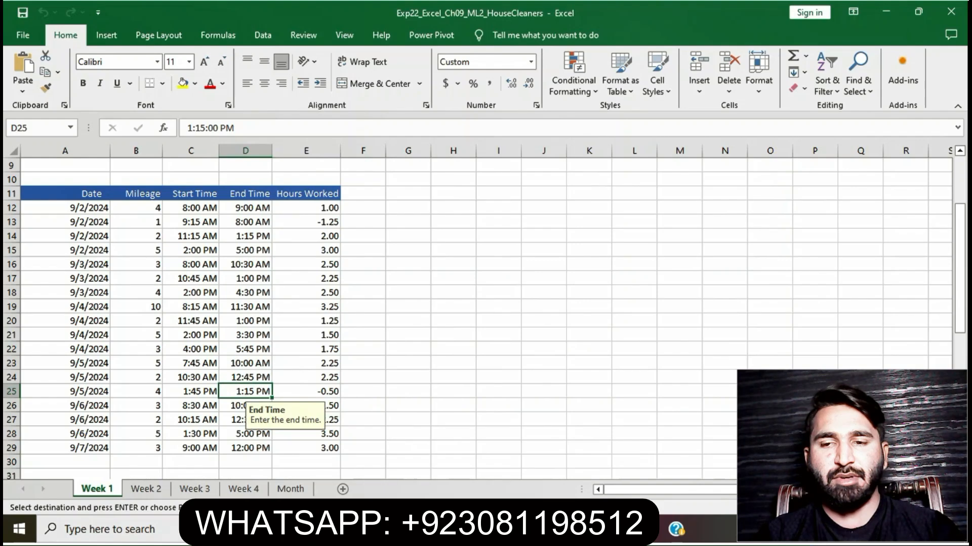
Return to the Word instructions and remove the yellow highlight from the step 7 text.
{"action": "key", "text": "alt+Tab"}
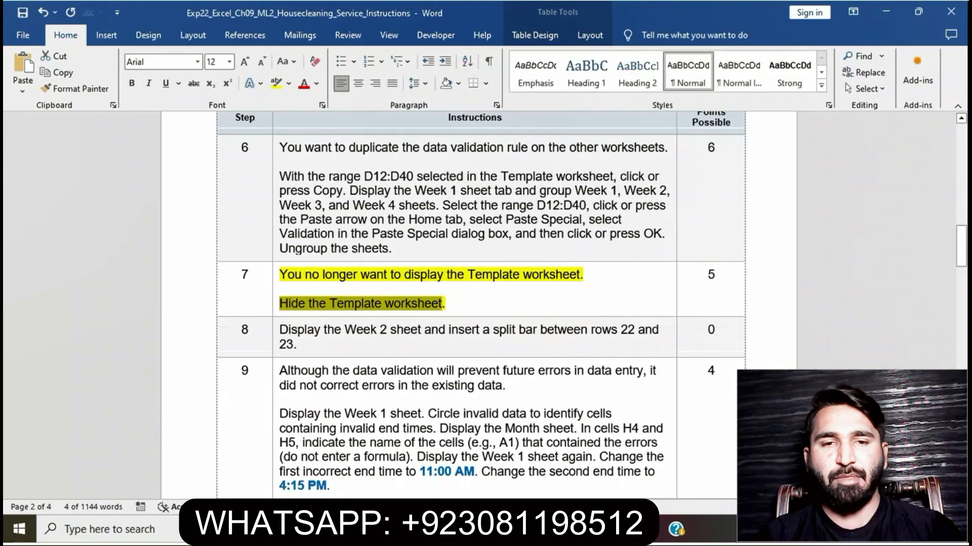
{"action": "left_click", "coordinate": [448, 305]}
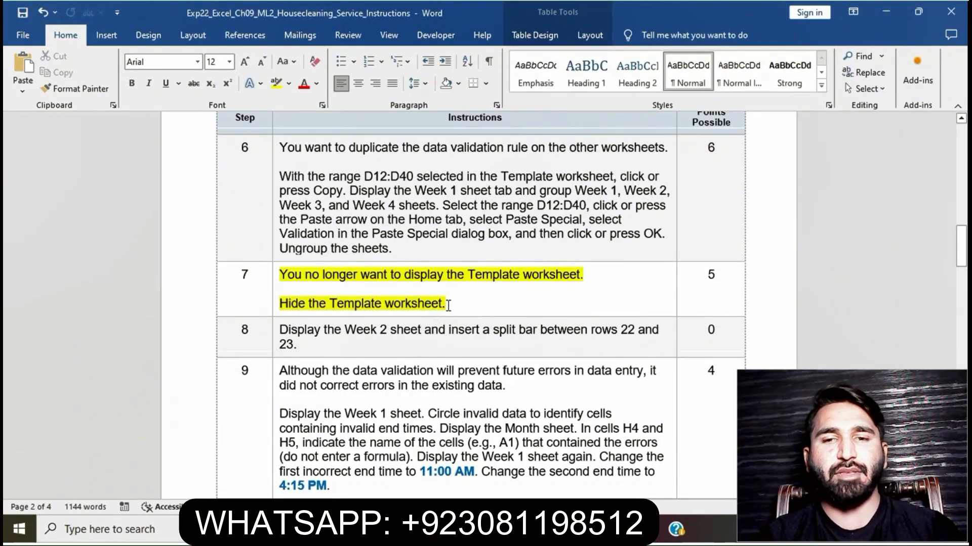
{"action": "left_click", "coordinate": [448, 305]}
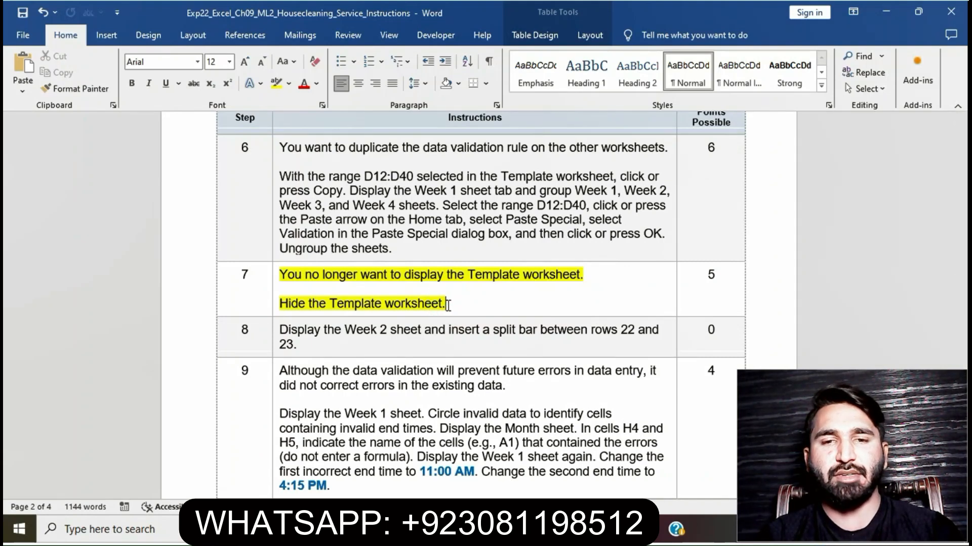
{"action": "left_click", "coordinate": [276, 280]}
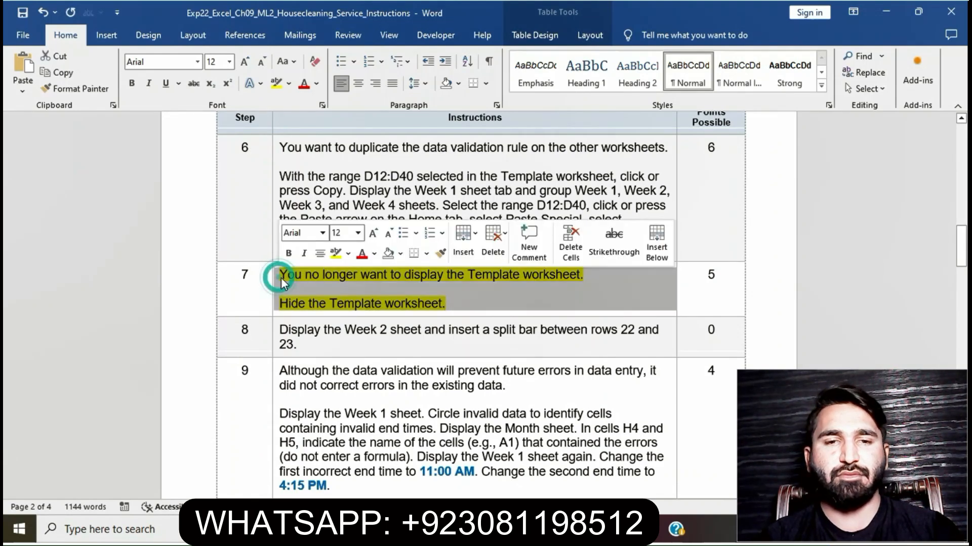
{"action": "left_click", "coordinate": [335, 253]}
Highlight the step 8 instruction in yellow and select its words "Display the Week 2 sheet".
{"action": "scroll", "coordinate": [354, 327], "scroll_direction": "down", "scroll_amount": 2}
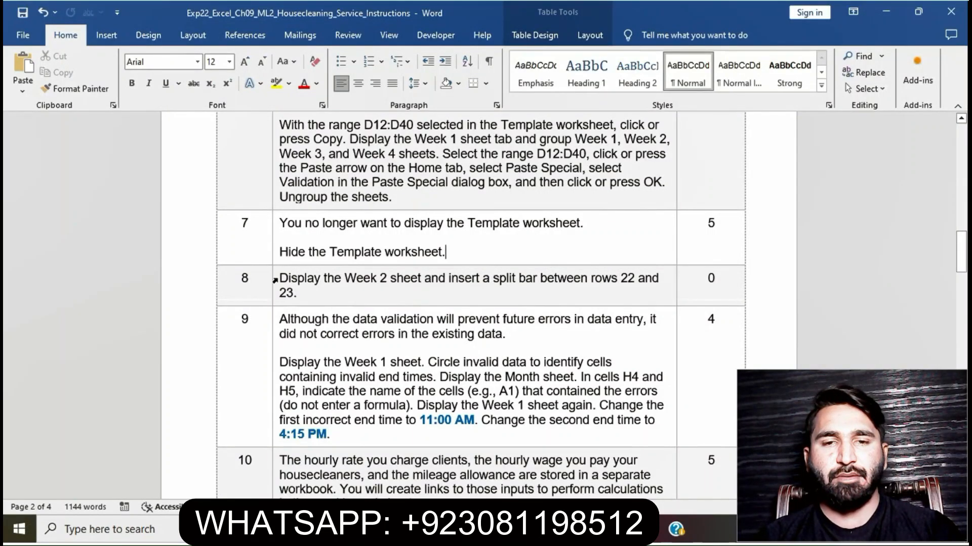
{"action": "left_click", "coordinate": [275, 280]}
{"action": "left_click", "coordinate": [333, 255]}
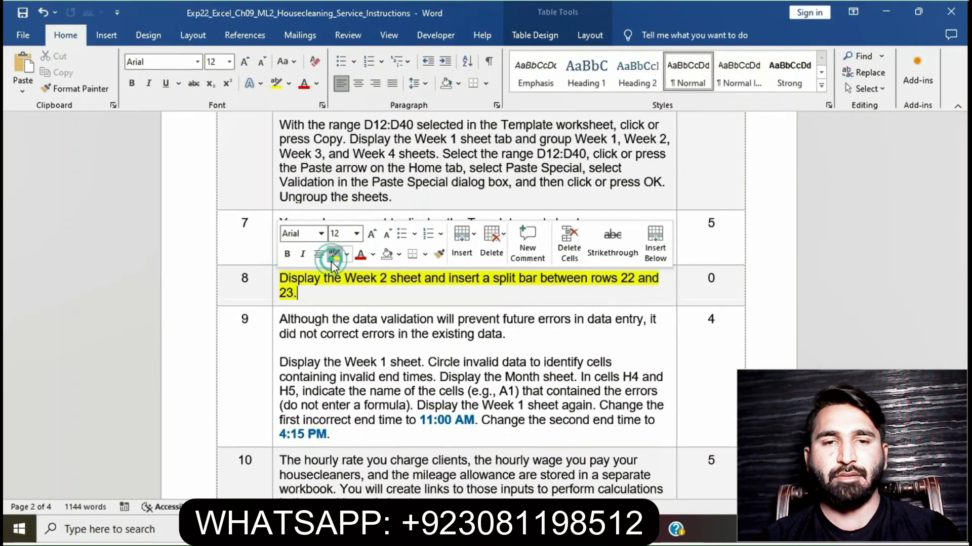
{"action": "left_click", "coordinate": [335, 307]}
{"action": "left_click", "coordinate": [280, 278]}
{"action": "left_click_drag", "start_coordinate": [280, 278], "coordinate": [423, 279]}
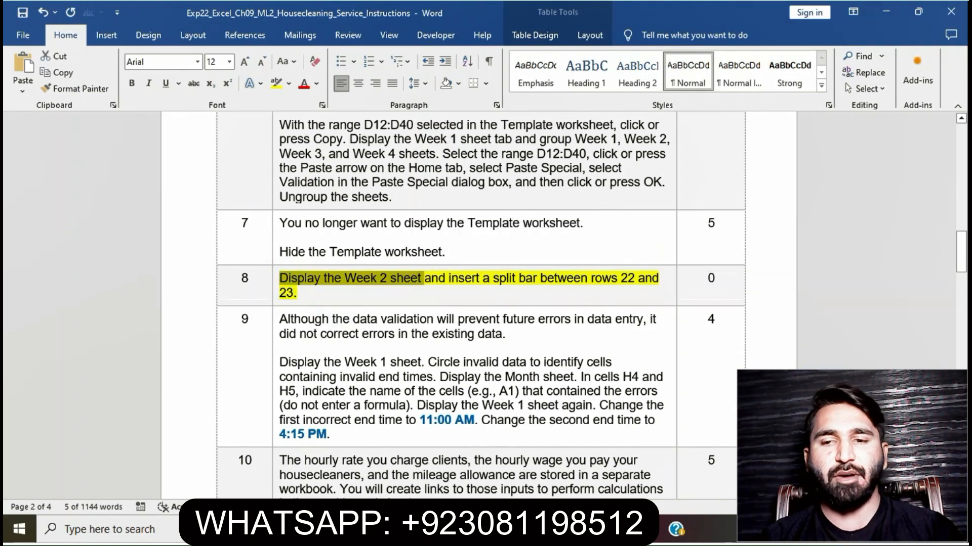
Display the Week 2 sheet in Excel, then select the split bar part of step 8 in Word.
{"action": "key", "text": "alt+Tab"}
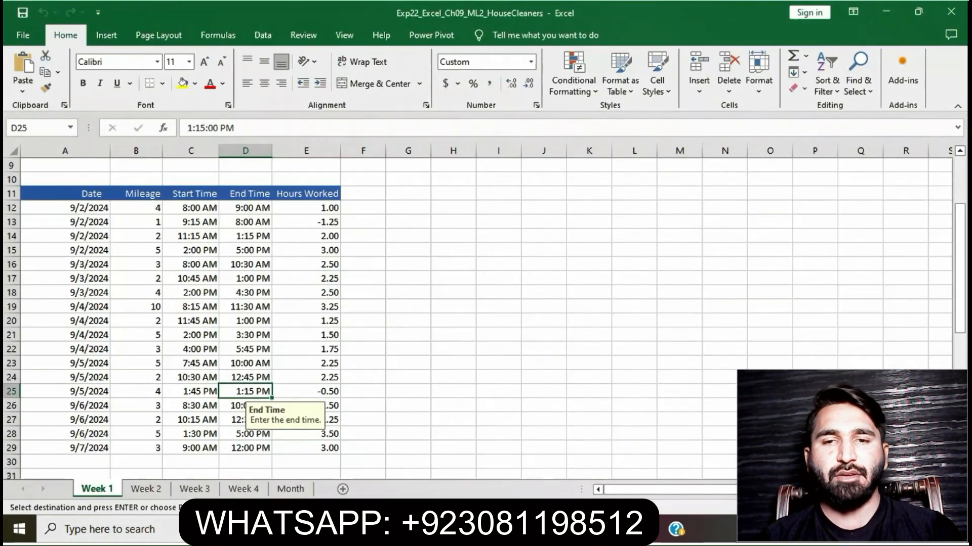
{"action": "left_click", "coordinate": [167, 494]}
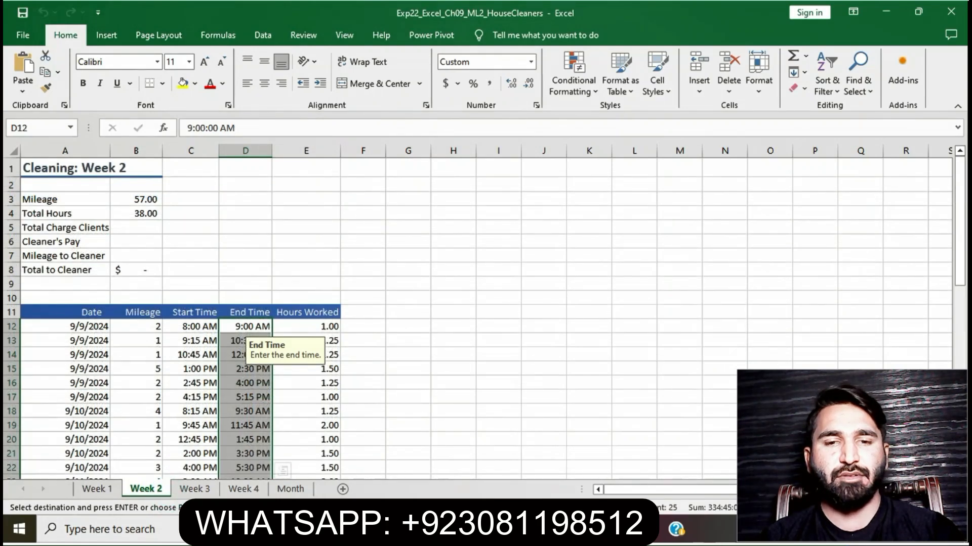
{"action": "key", "text": "alt+Tab"}
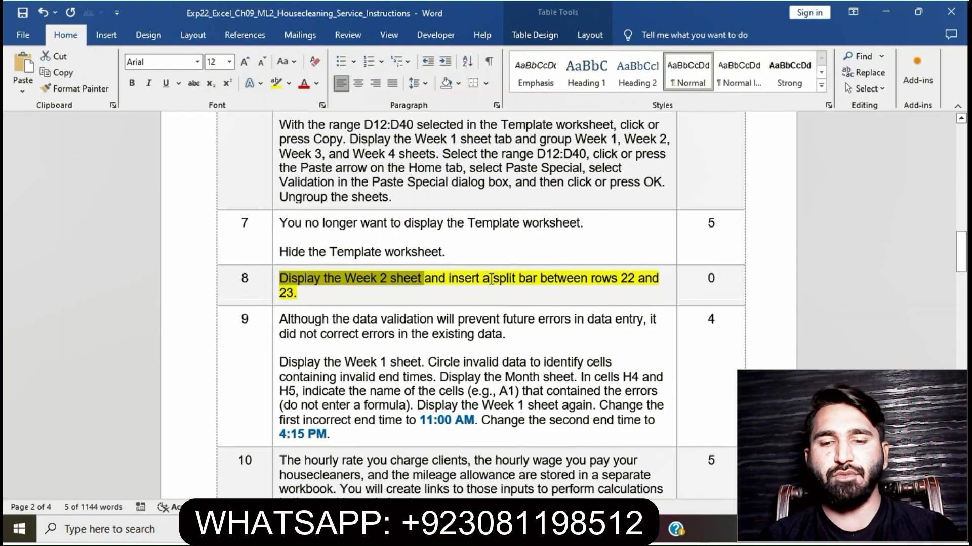
{"action": "left_click_drag", "start_coordinate": [437, 280], "coordinate": [439, 297]}
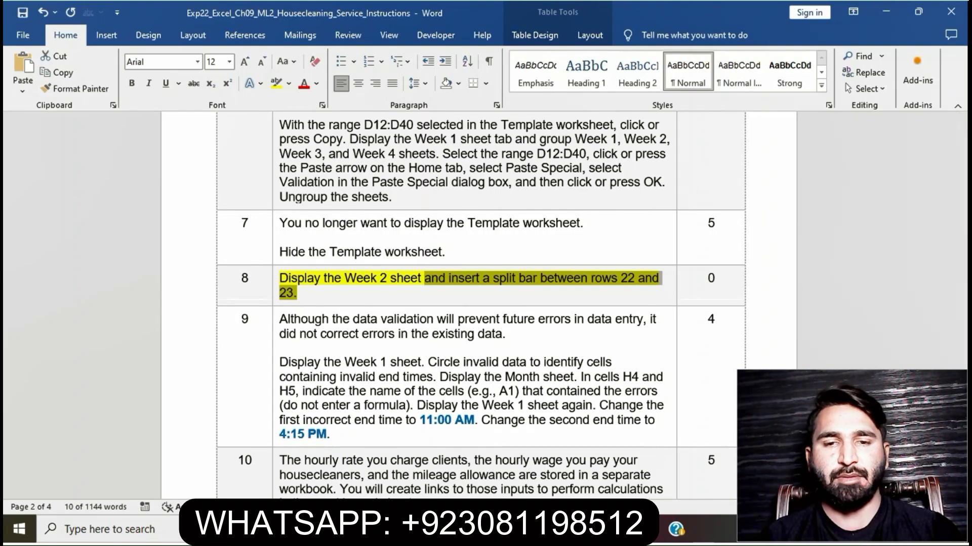
Switch to Excel and insert a split bar between rows 22 and 23 on the Week 2 sheet.
{"action": "key", "text": "alt+Tab"}
{"action": "scroll", "coordinate": [305, 360], "scroll_direction": "down", "scroll_amount": 5}
{"action": "scroll", "coordinate": [304, 361], "scroll_direction": "down", "scroll_amount": 1}
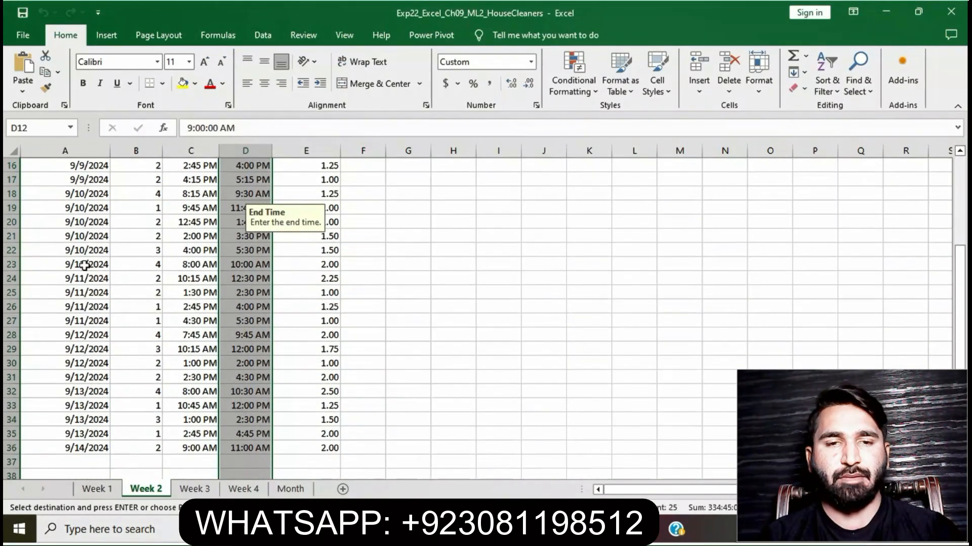
{"action": "left_click", "coordinate": [12, 264]}
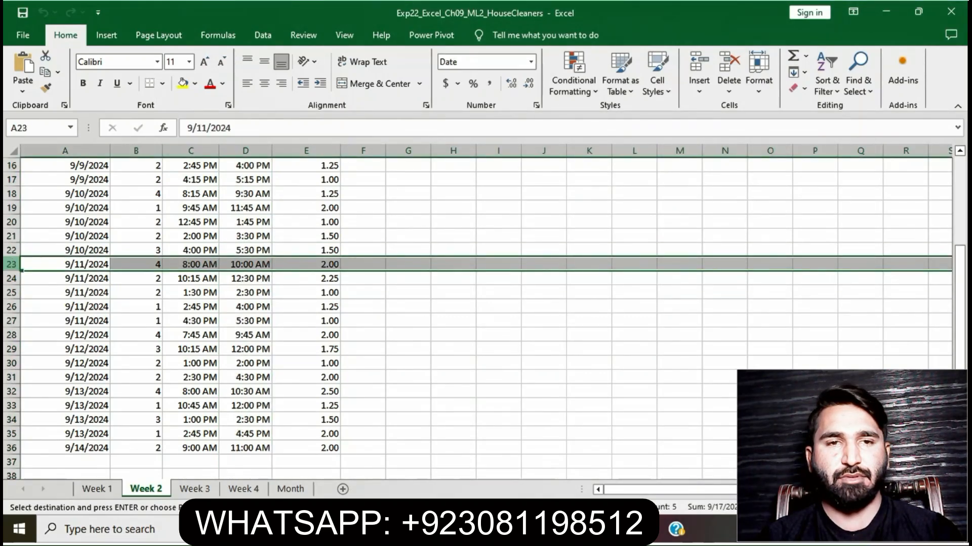
{"action": "left_click", "coordinate": [107, 36]}
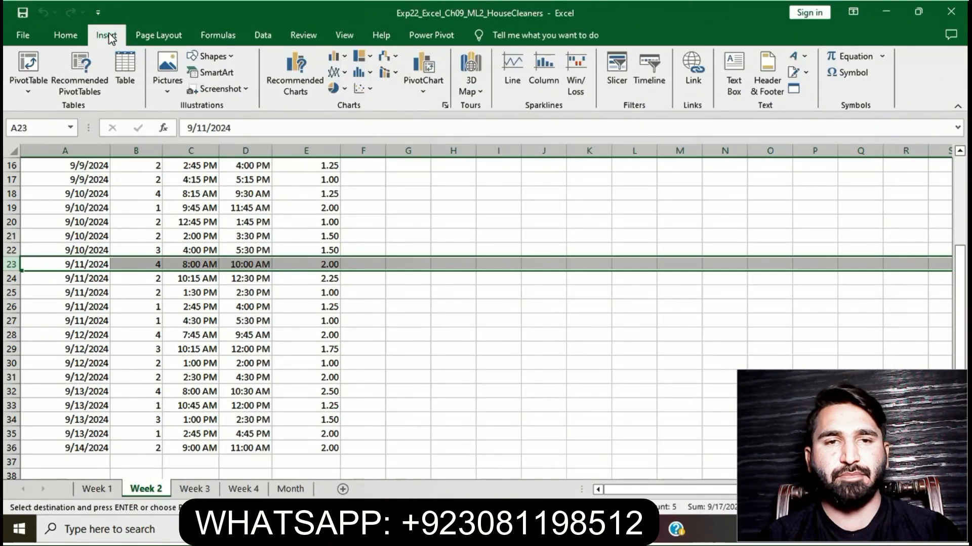
{"action": "left_click", "coordinate": [269, 33]}
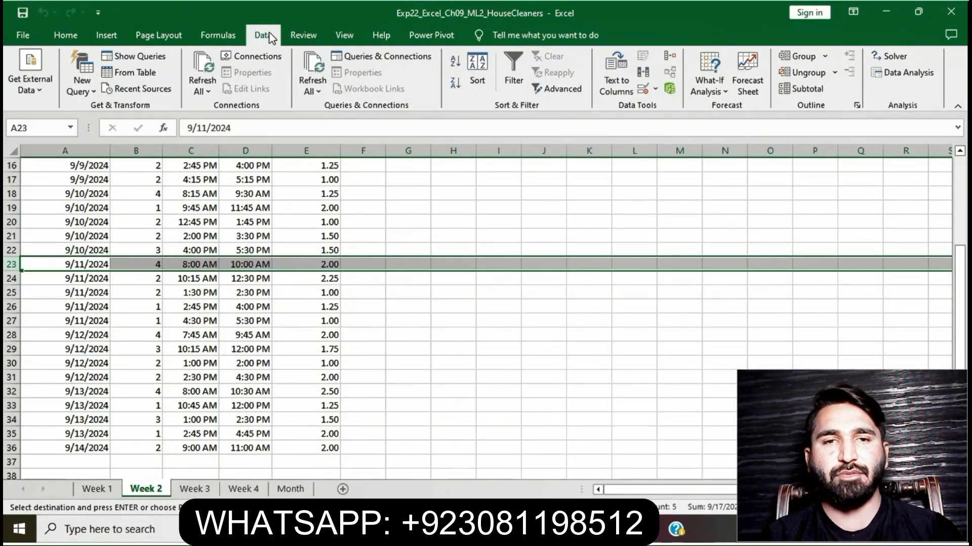
{"action": "left_click", "coordinate": [197, 34]}
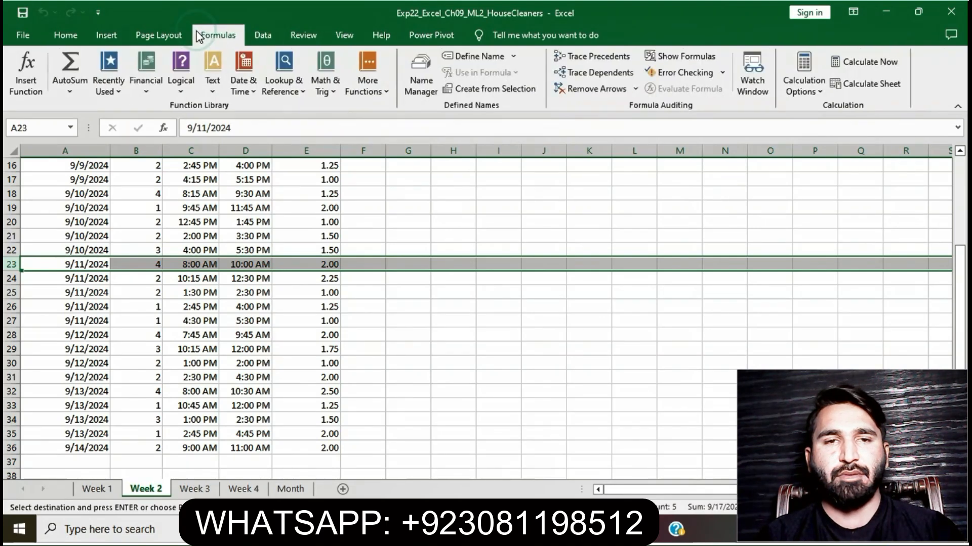
{"action": "left_click", "coordinate": [158, 33]}
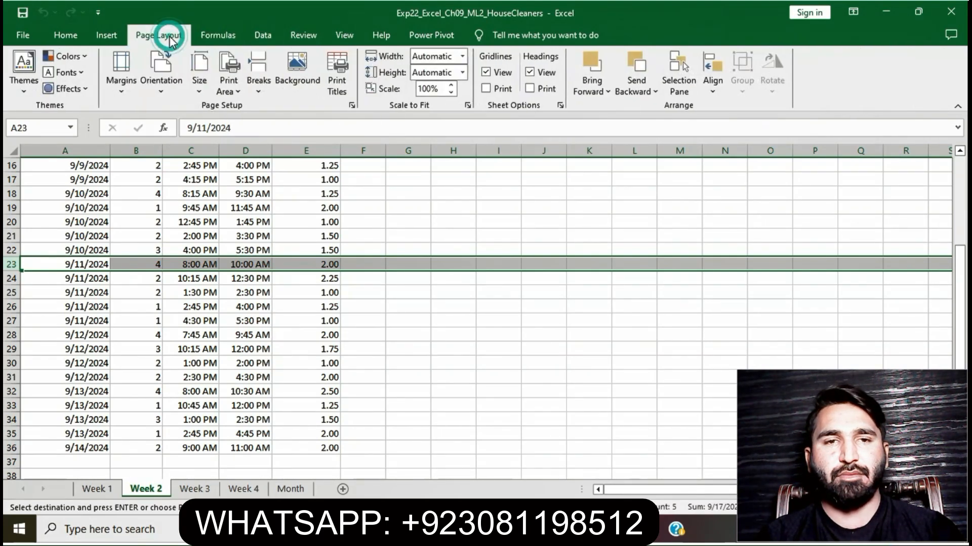
{"action": "left_click", "coordinate": [345, 36]}
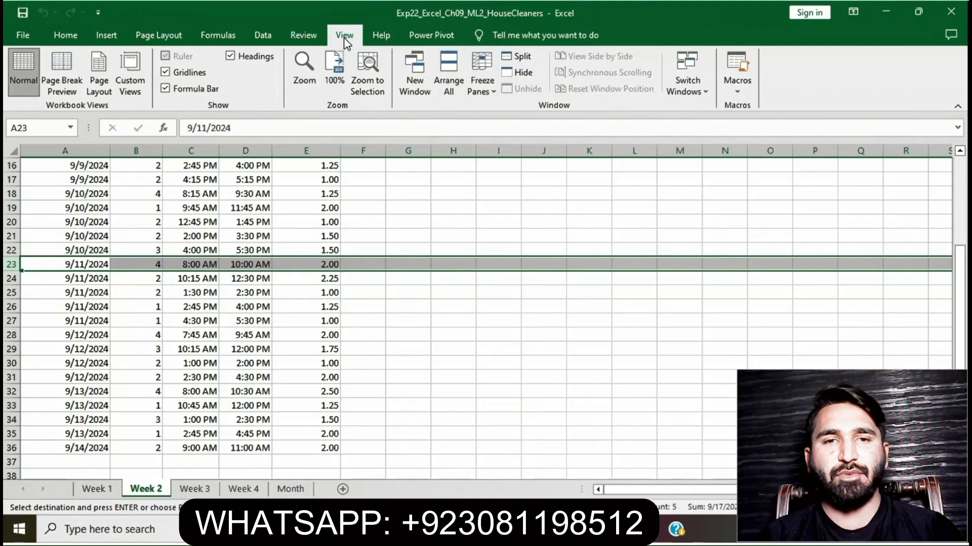
{"action": "left_click", "coordinate": [521, 56]}
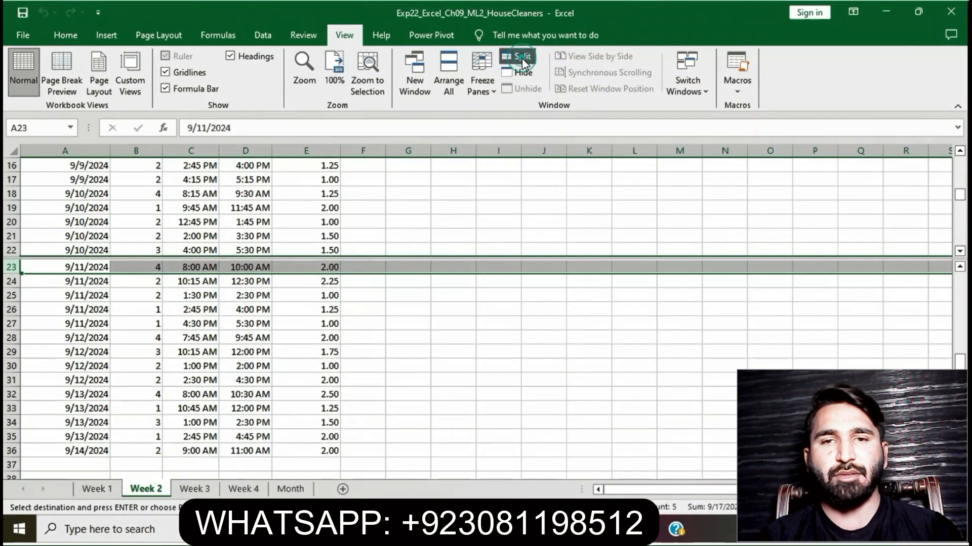
{"action": "left_click", "coordinate": [508, 323]}
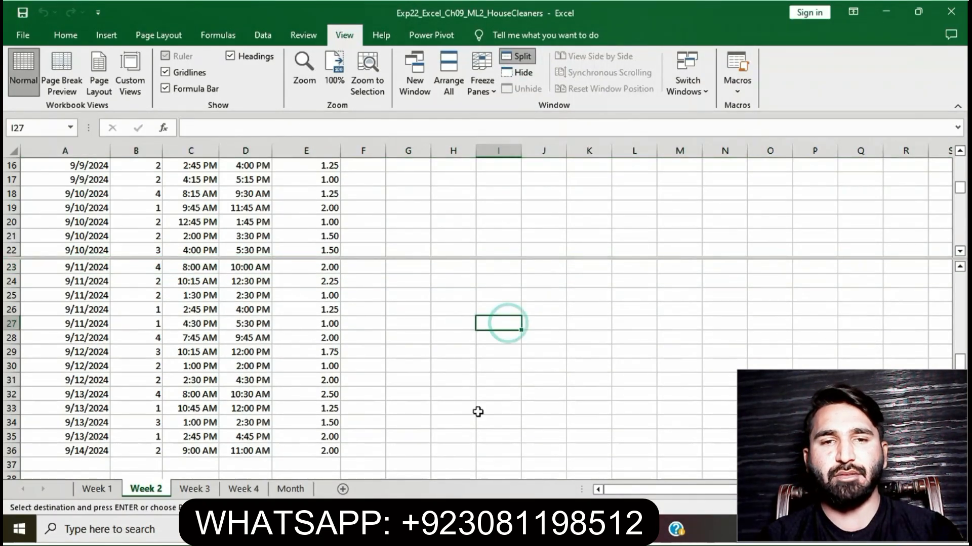
Return to the Word instructions and remove the yellow highlight from the step 8 text.
{"action": "left_click", "coordinate": [440, 529]}
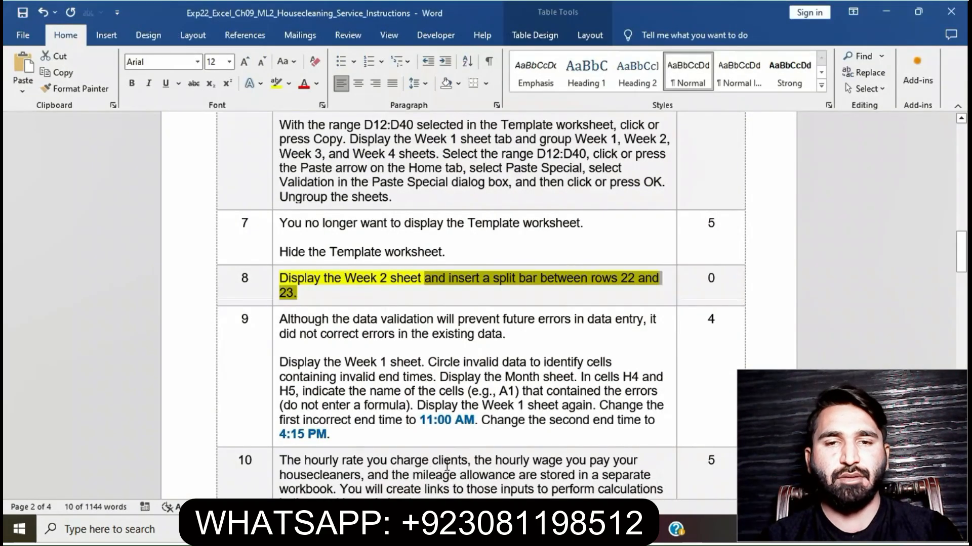
{"action": "left_click", "coordinate": [438, 303]}
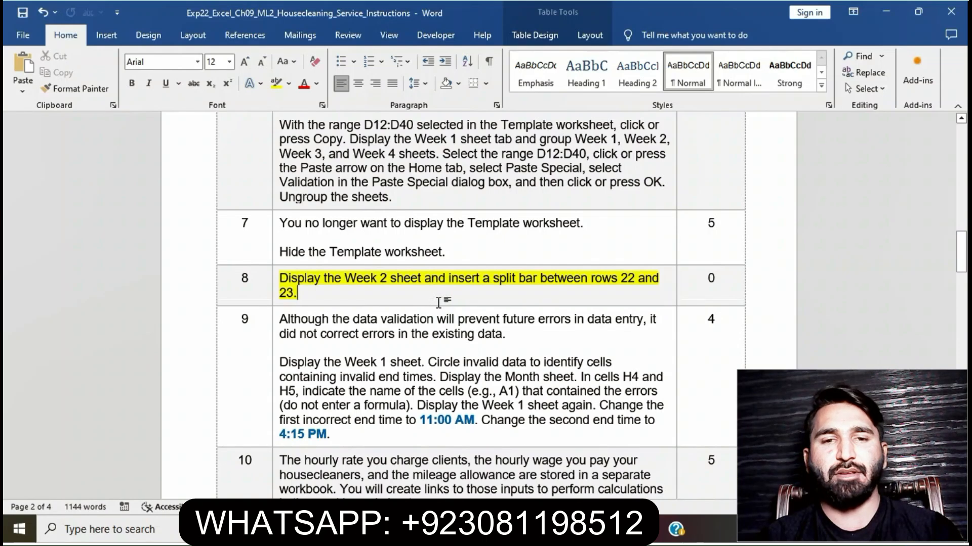
{"action": "left_click", "coordinate": [276, 279]}
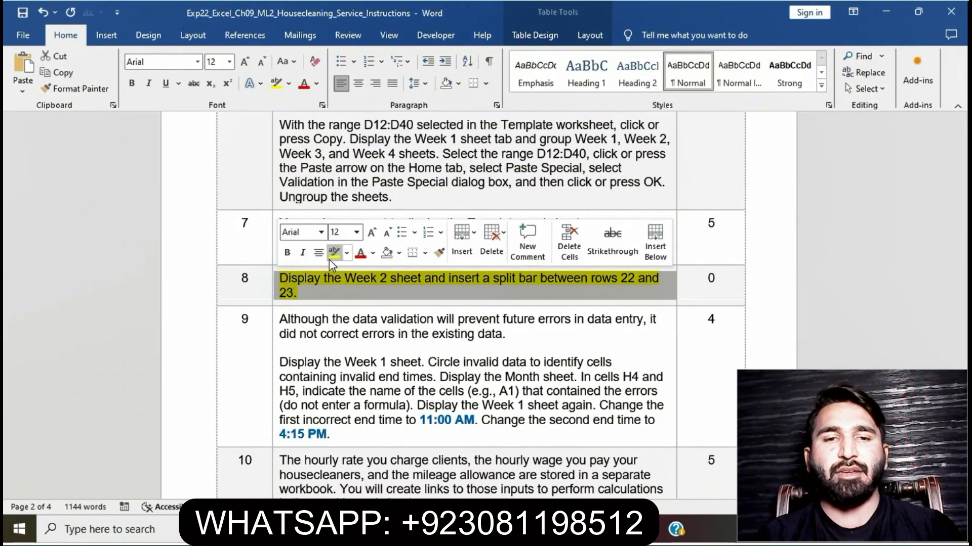
{"action": "left_click", "coordinate": [334, 253]}
{"action": "left_click", "coordinate": [363, 367]}
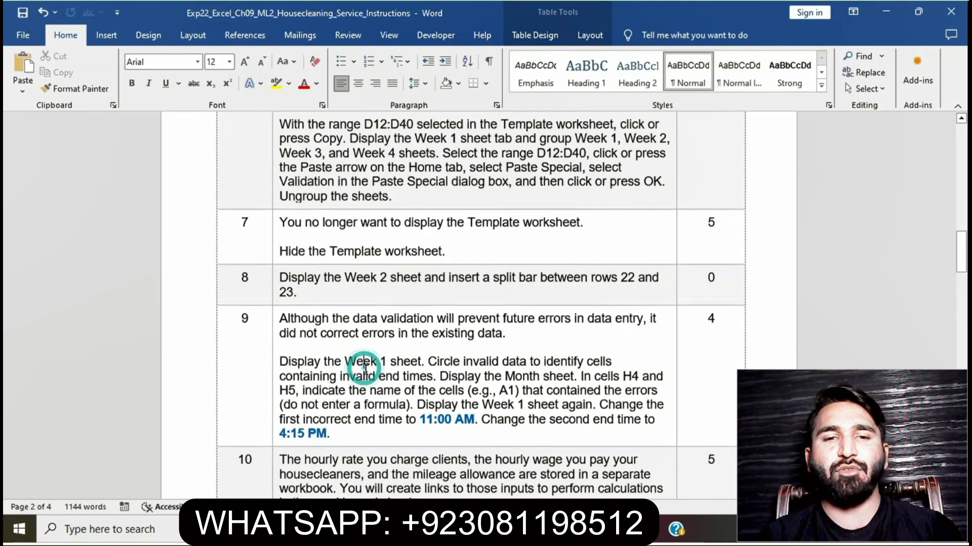
Highlight the step 9 instruction in yellow and select its words "Display the Week 1 sheet".
{"action": "scroll", "coordinate": [364, 366], "scroll_direction": "down", "scroll_amount": 1}
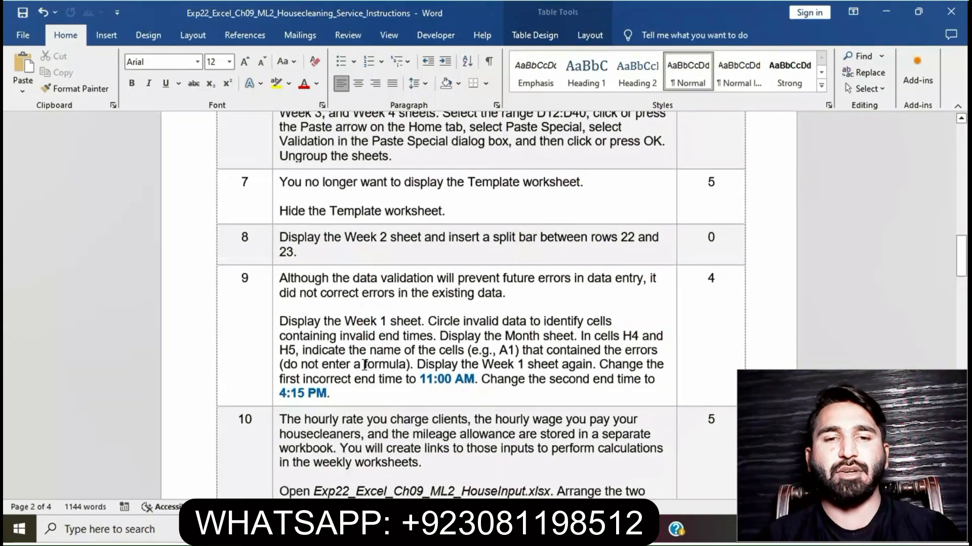
{"action": "left_click", "coordinate": [277, 279]}
{"action": "left_click", "coordinate": [333, 257]}
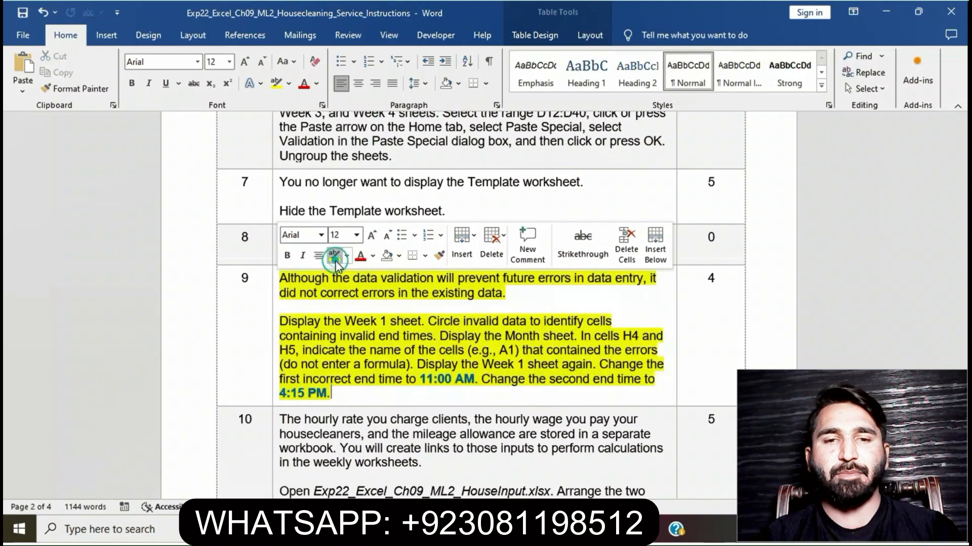
{"action": "left_click", "coordinate": [358, 350]}
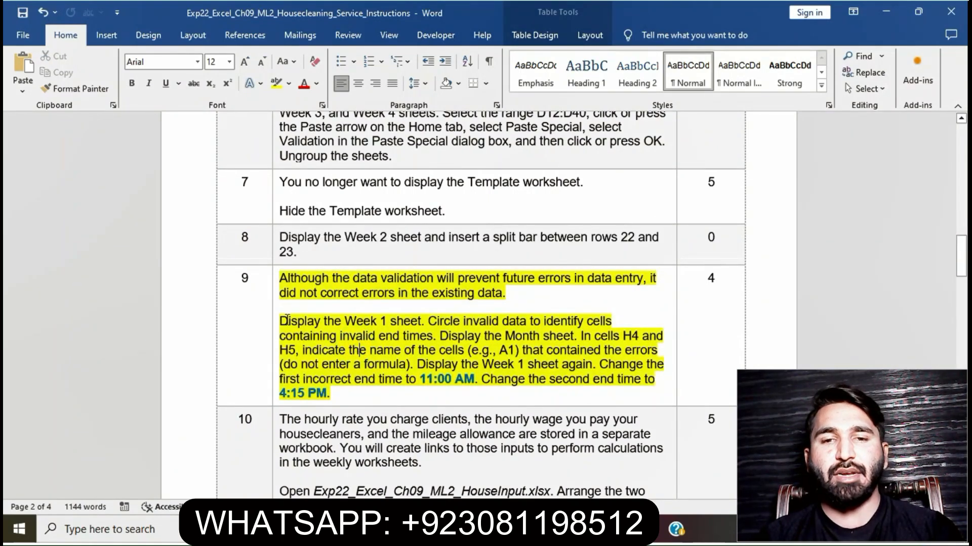
{"action": "left_click_drag", "start_coordinate": [282, 321], "coordinate": [414, 321]}
Display the Week 1 sheet in Excel, then select the step 9 sentence about circling invalid data in Word.
{"action": "left_click", "coordinate": [459, 529]}
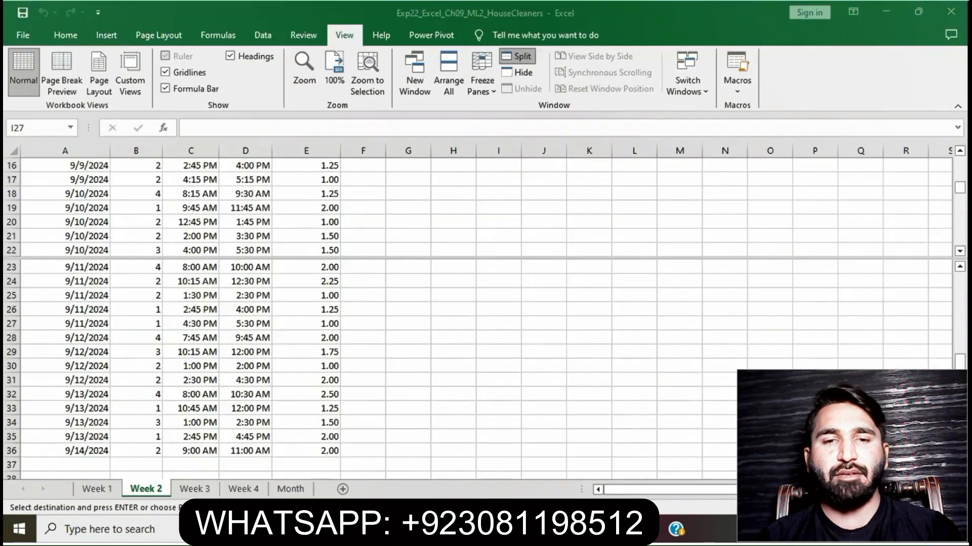
{"action": "left_click", "coordinate": [86, 491]}
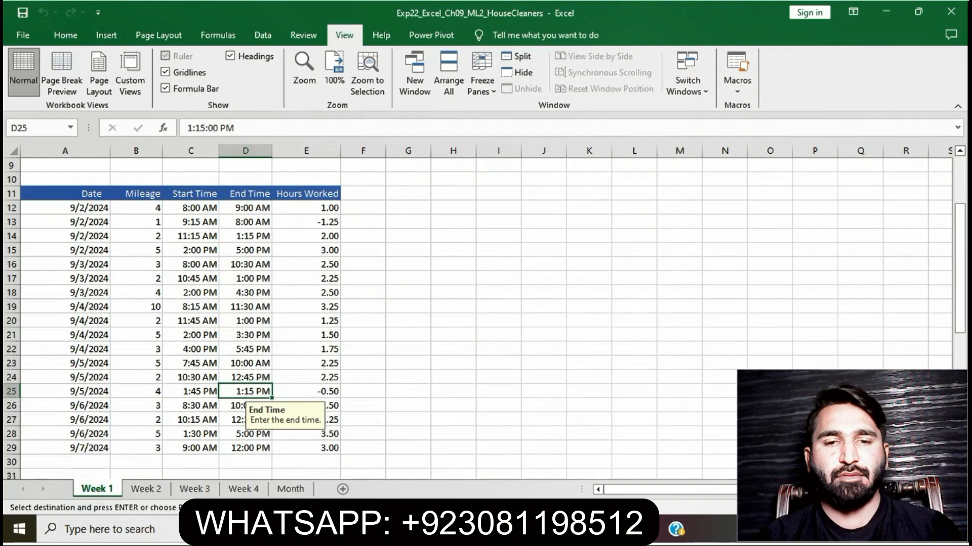
{"action": "key", "text": "alt+Tab"}
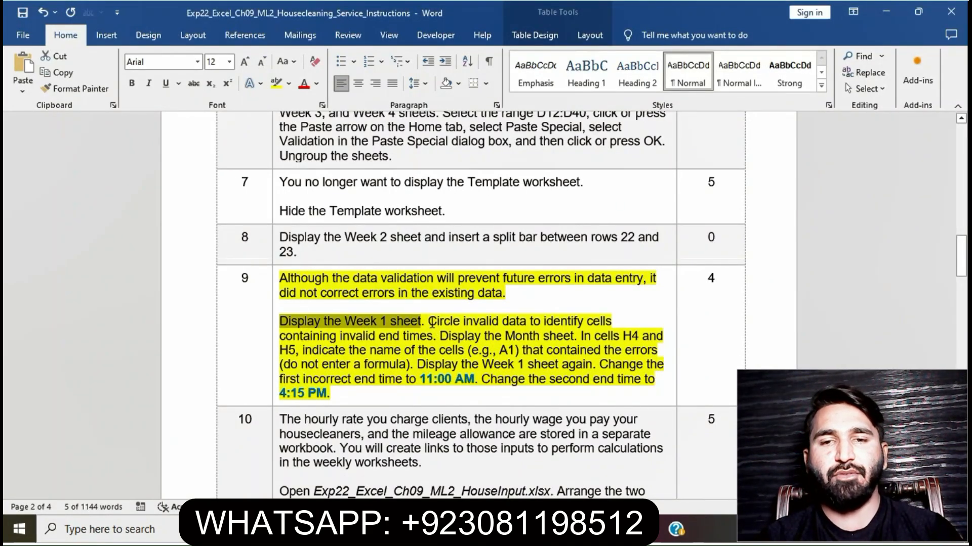
{"action": "mouse_move", "coordinate": [428, 322]}
{"action": "left_mouse_down"}
{"action": "mouse_move", "coordinate": [525, 323]}
{"action": "mouse_move", "coordinate": [438, 336]}
{"action": "left_mouse_up"}
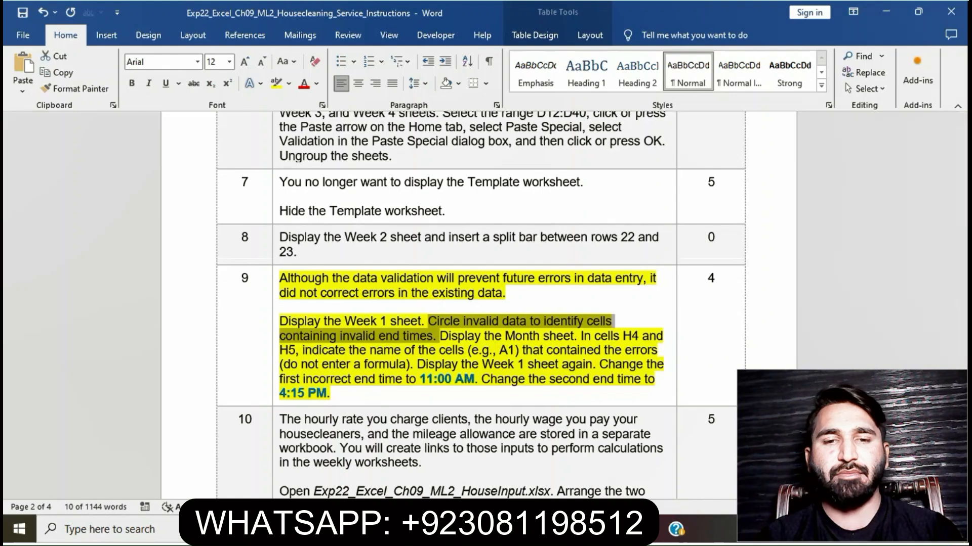
Switch to Excel and circle the invalid data on the Week 1 sheet.
{"action": "left_click", "coordinate": [458, 529]}
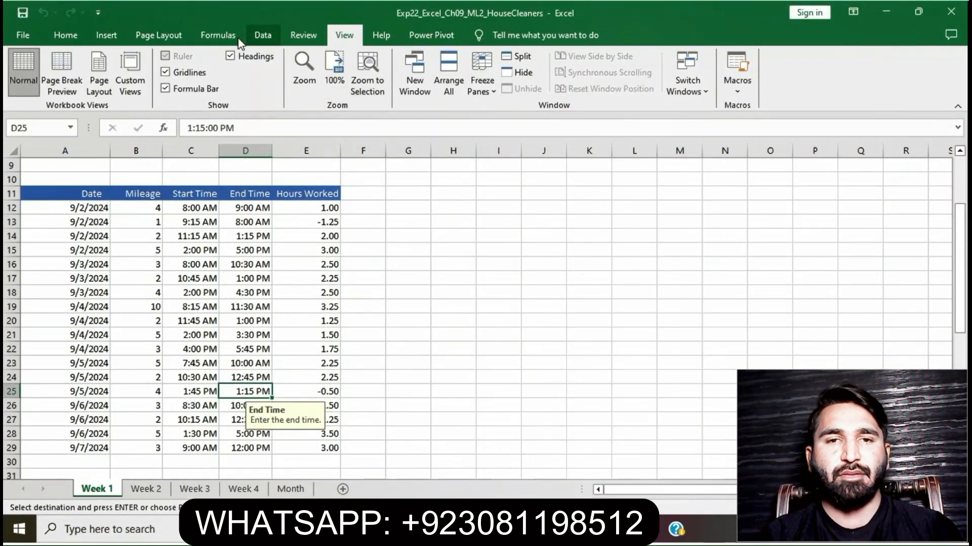
{"action": "left_click", "coordinate": [263, 35]}
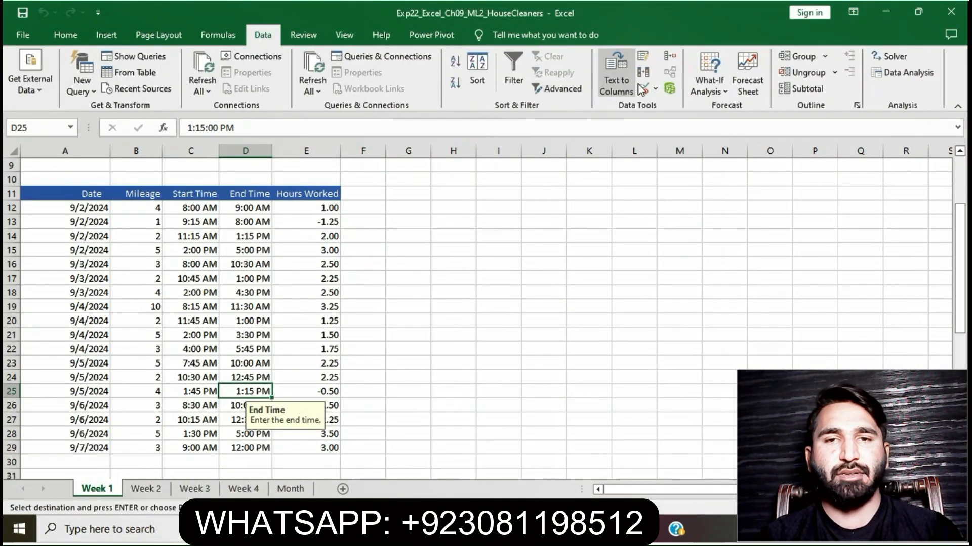
{"action": "left_click", "coordinate": [654, 87]}
{"action": "left_click", "coordinate": [678, 126]}
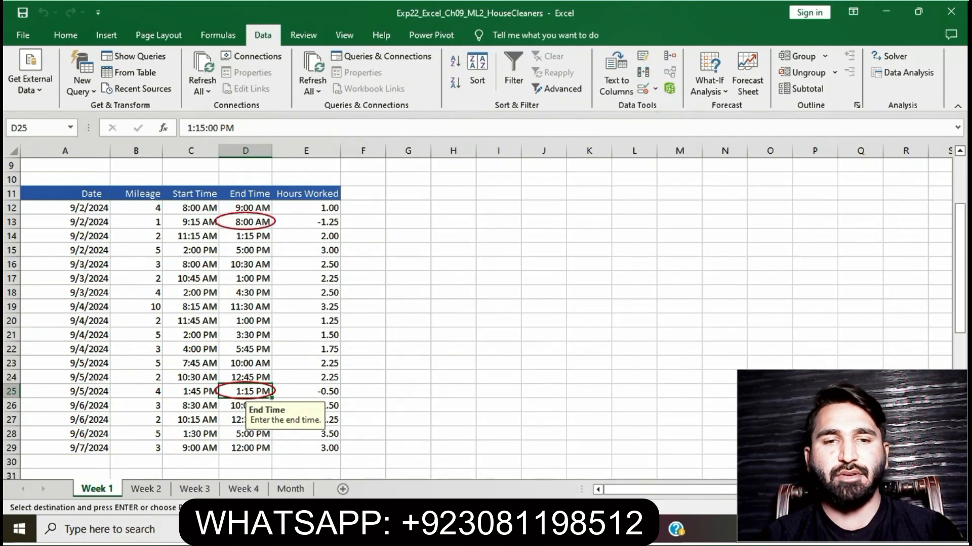
Select "Display the Month sheet" in step 9 of the Word instructions, then display the Month sheet in Excel.
{"action": "key", "text": "alt+Tab"}
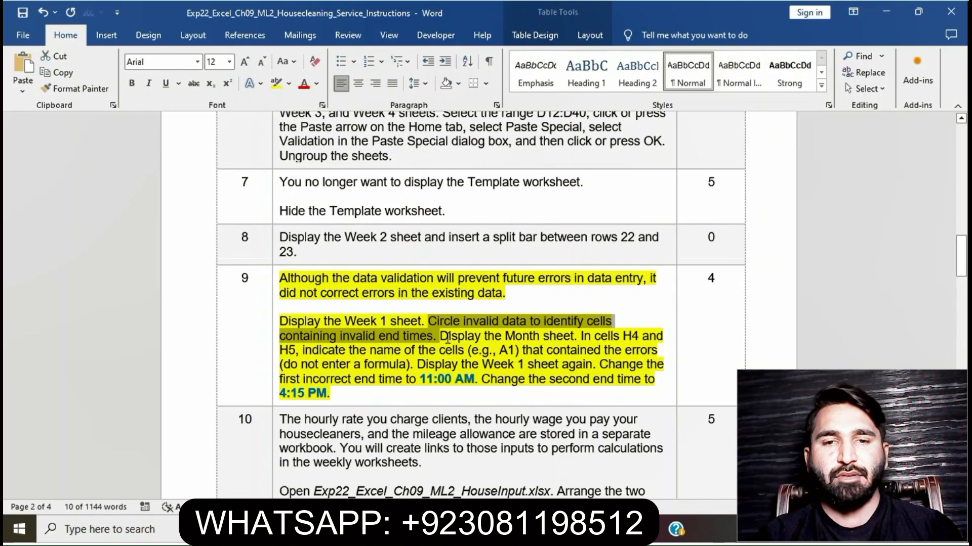
{"action": "left_click_drag", "start_coordinate": [441, 336], "coordinate": [574, 336]}
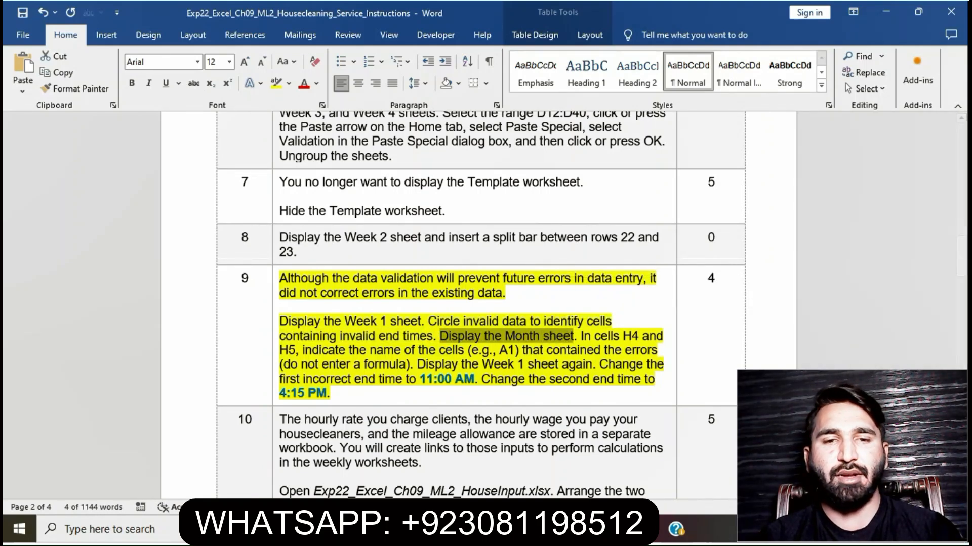
{"action": "left_click", "coordinate": [430, 529]}
{"action": "left_click", "coordinate": [292, 489]}
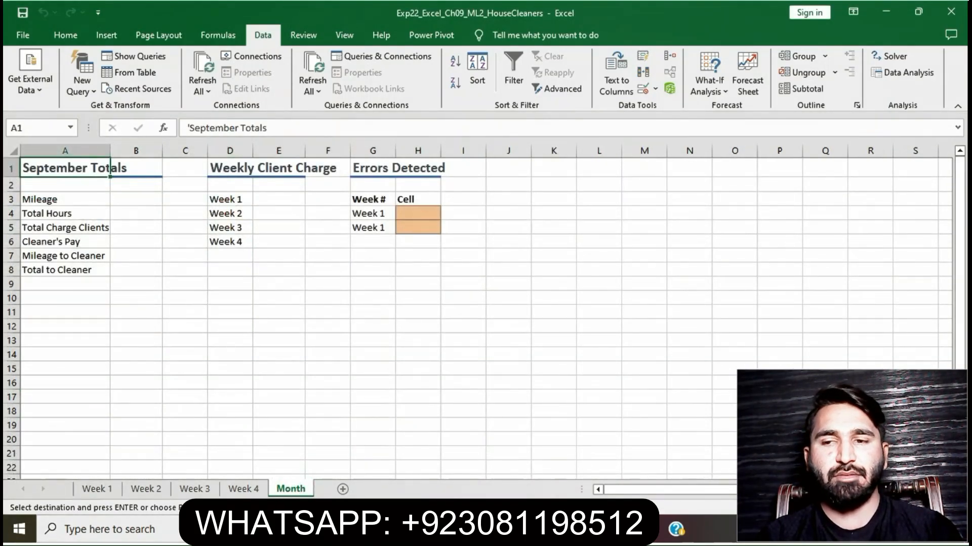
Select the step 9 sentence about cells H4 and H5 in Word to read it, then return to Excel.
{"action": "key", "text": "alt+Tab"}
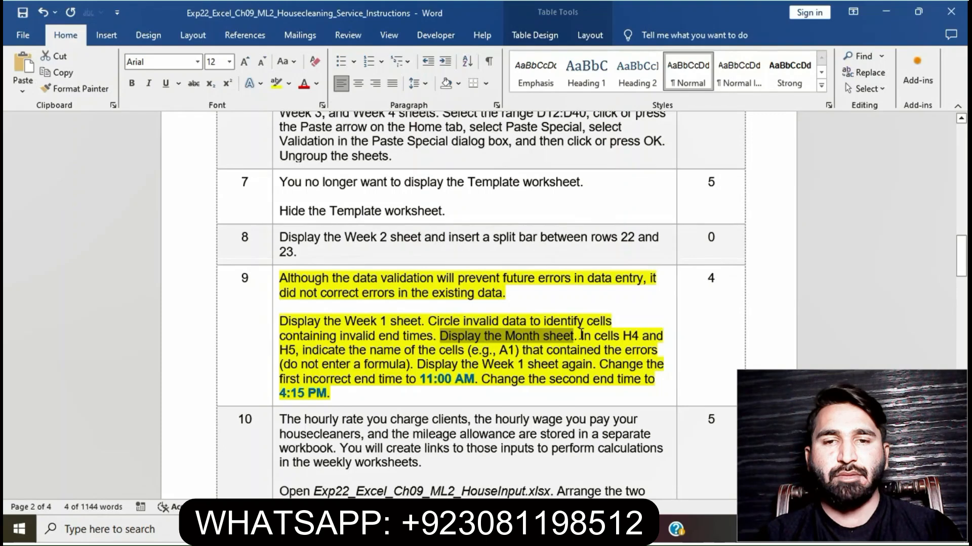
{"action": "left_click_drag", "start_coordinate": [580, 336], "coordinate": [415, 364]}
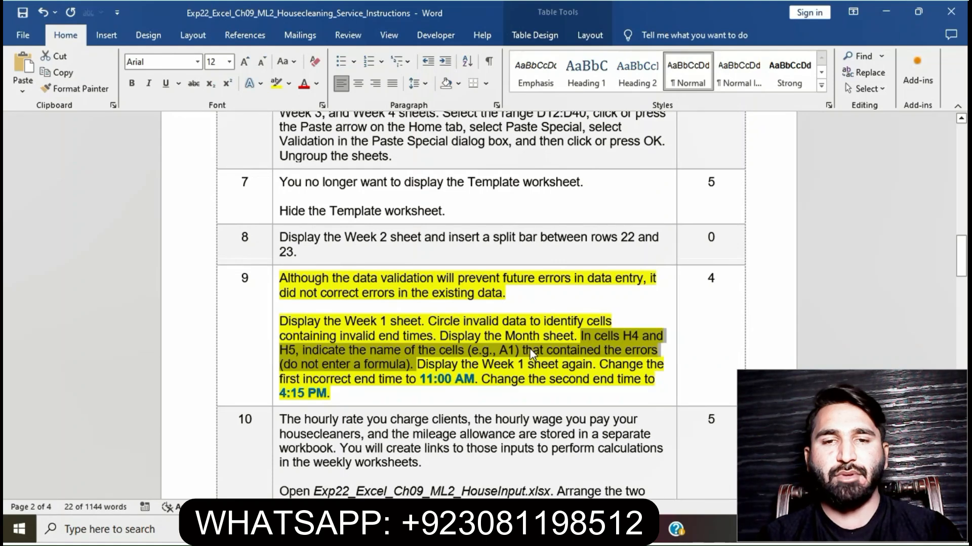
{"action": "key", "text": "alt+Tab"}
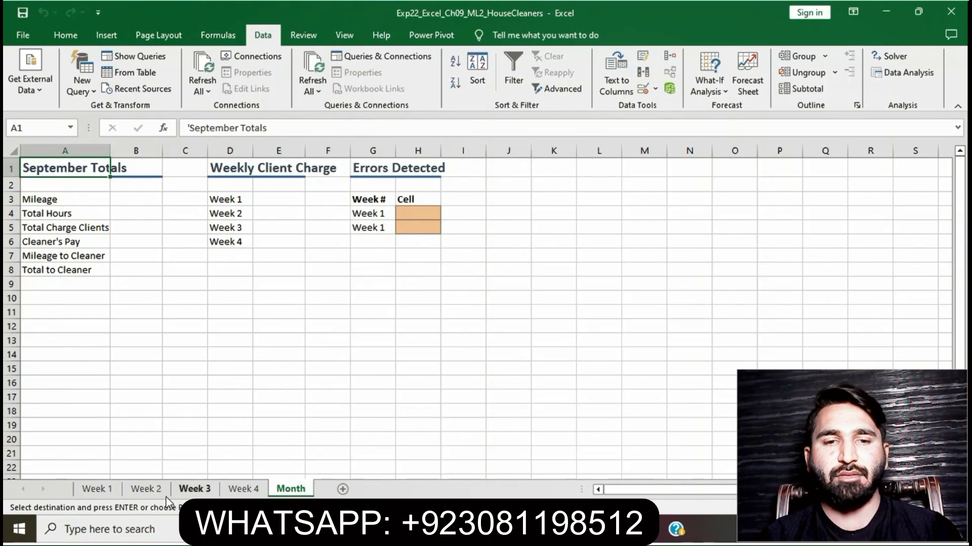
Check the first circled cell on the Week 1 sheet and enter D13 in cell H4 of the Month sheet.
{"action": "left_click", "coordinate": [146, 488]}
{"action": "scroll", "coordinate": [288, 360], "scroll_direction": "up", "scroll_amount": 5}
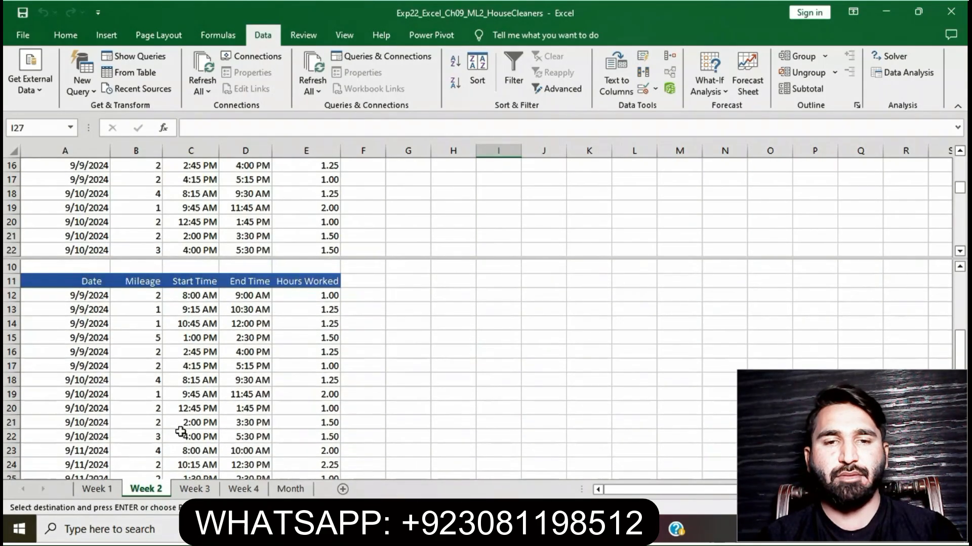
{"action": "left_click", "coordinate": [101, 492]}
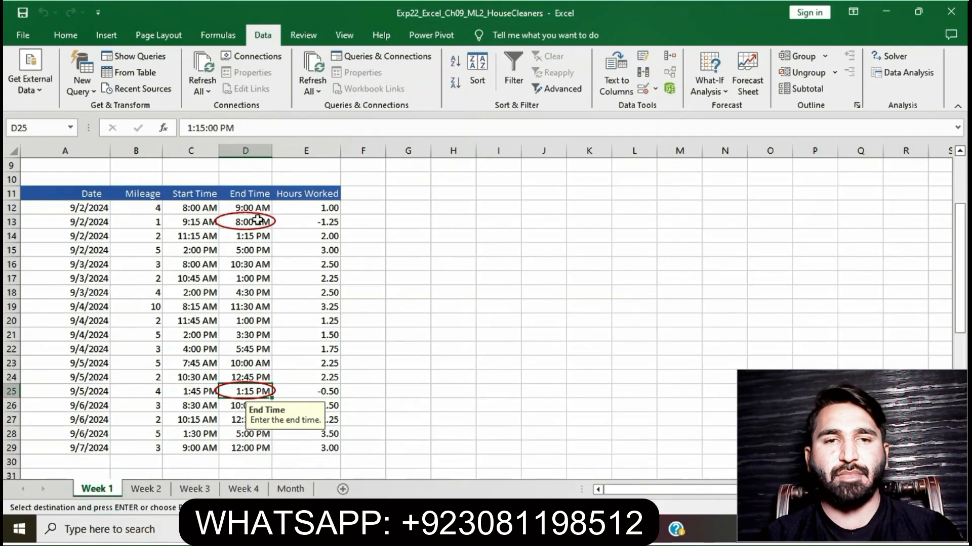
{"action": "left_click", "coordinate": [280, 490]}
{"action": "left_click", "coordinate": [418, 213]}
{"action": "left_click", "coordinate": [418, 213]}
{"action": "type", "text": "D13"}
{"action": "key", "text": "Return"}
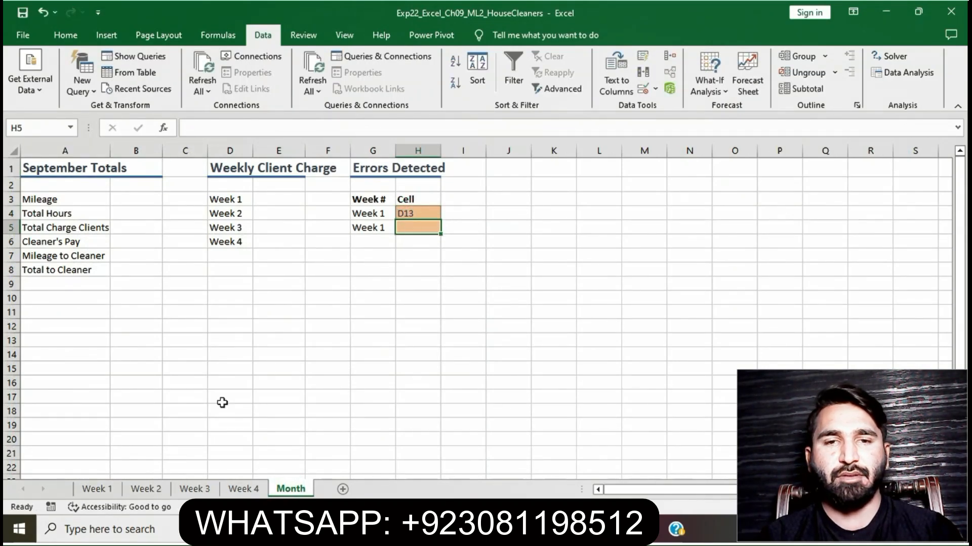
Check the second circled cell on the Week 1 sheet and enter D25 in cell H5 of the Month sheet.
{"action": "left_click", "coordinate": [107, 490]}
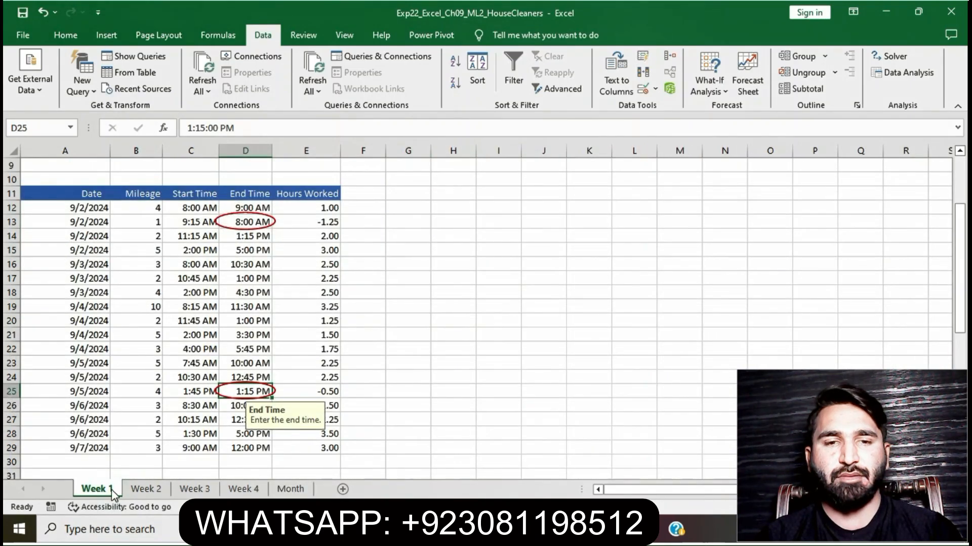
{"action": "left_click", "coordinate": [291, 489]}
{"action": "type", "text": "D2"}
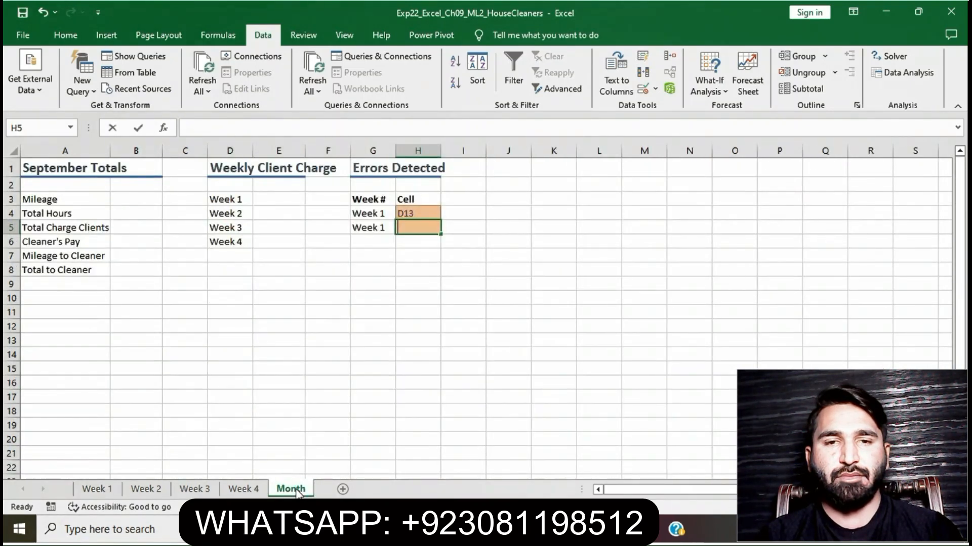
{"action": "type", "text": "5"}
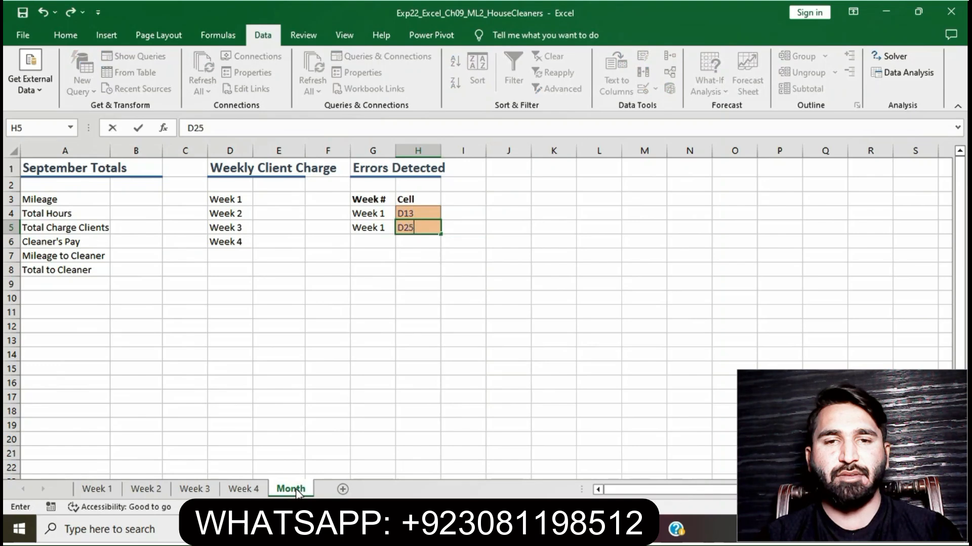
{"action": "key", "text": "Return"}
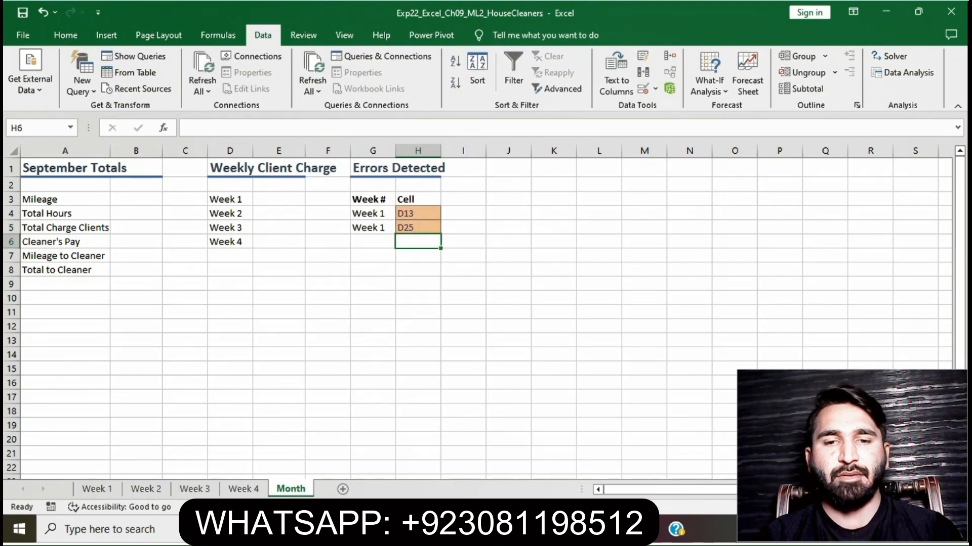
Select "Display the Week 1 sheet again" in step 9 of the Word instructions, then display the Week 1 sheet in Excel.
{"action": "key", "text": "alt+Tab"}
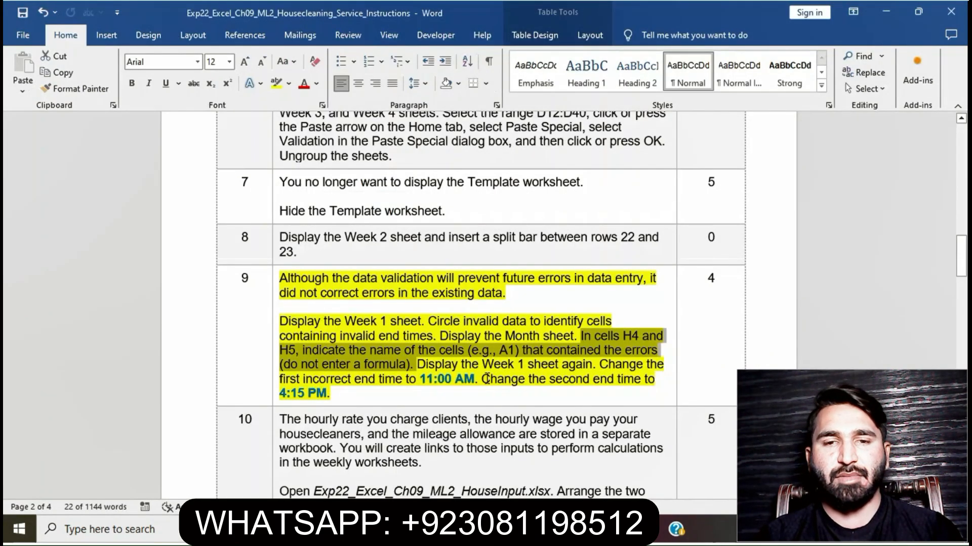
{"action": "left_click", "coordinate": [485, 379]}
{"action": "left_click_drag", "start_coordinate": [416, 364], "coordinate": [592, 365]}
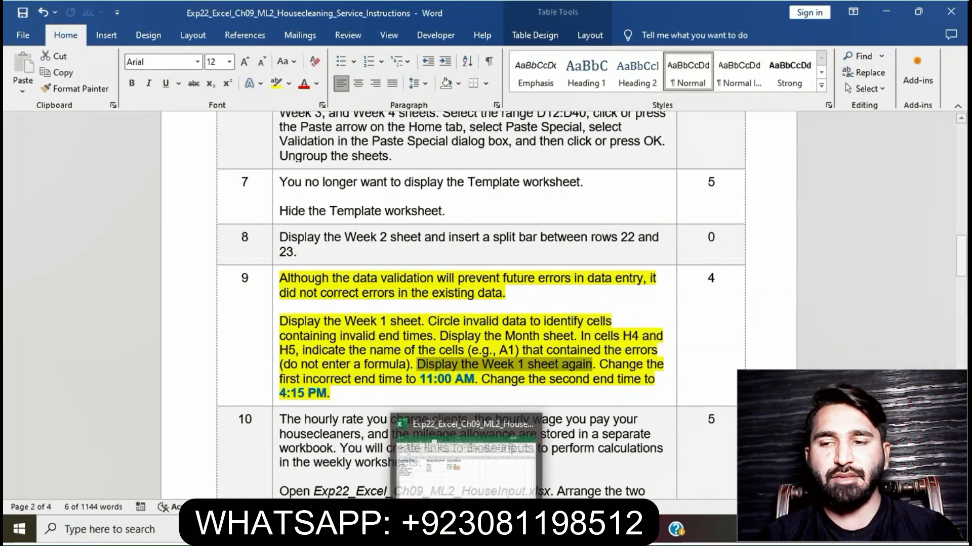
{"action": "left_click", "coordinate": [466, 529]}
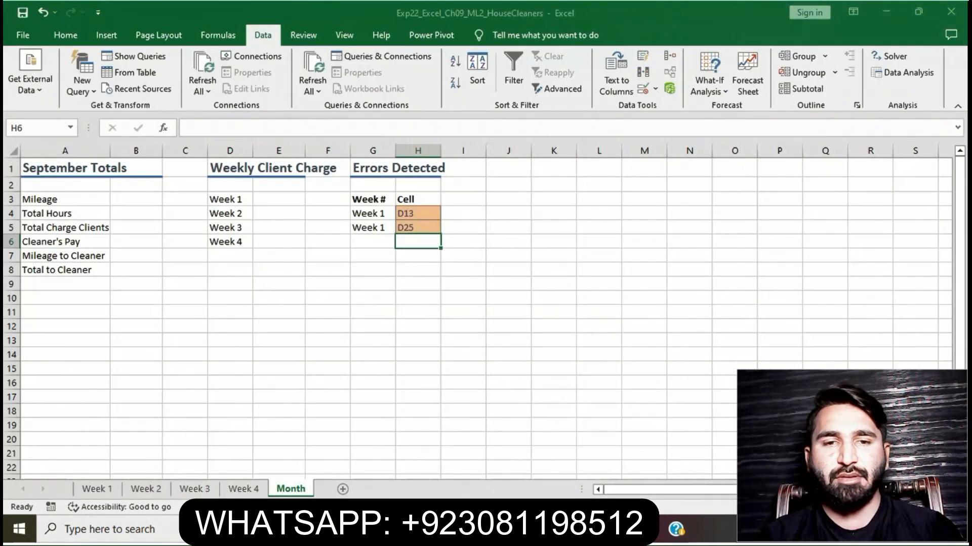
{"action": "left_click", "coordinate": [95, 489]}
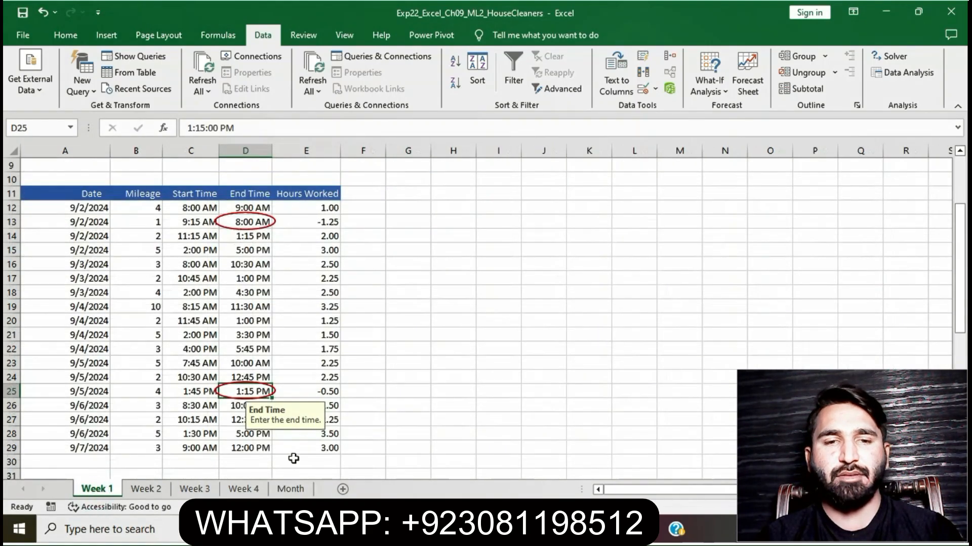
Copy the first corrected end time, 11:00 AM, from step 9 in Word and return to Excel.
{"action": "left_click", "coordinate": [435, 529]}
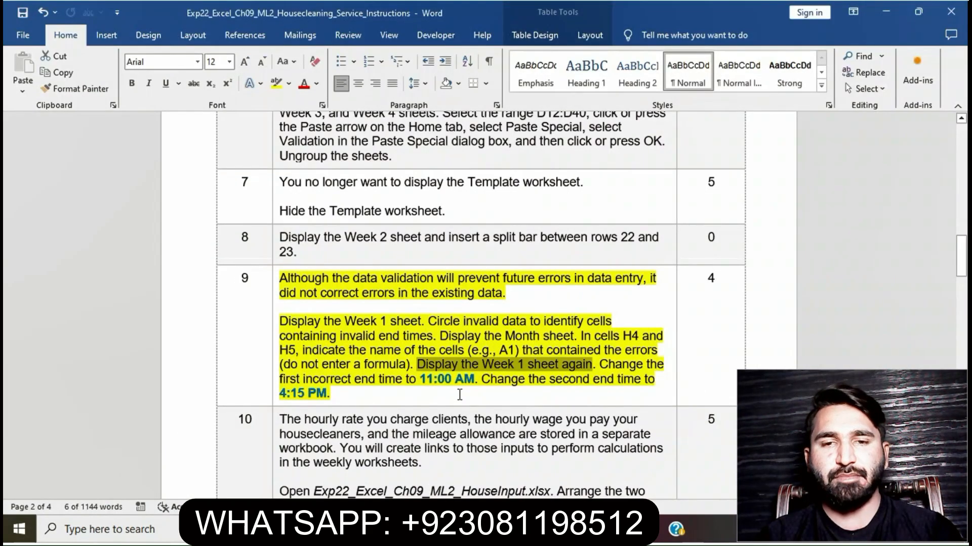
{"action": "left_click_drag", "start_coordinate": [421, 381], "coordinate": [476, 382]}
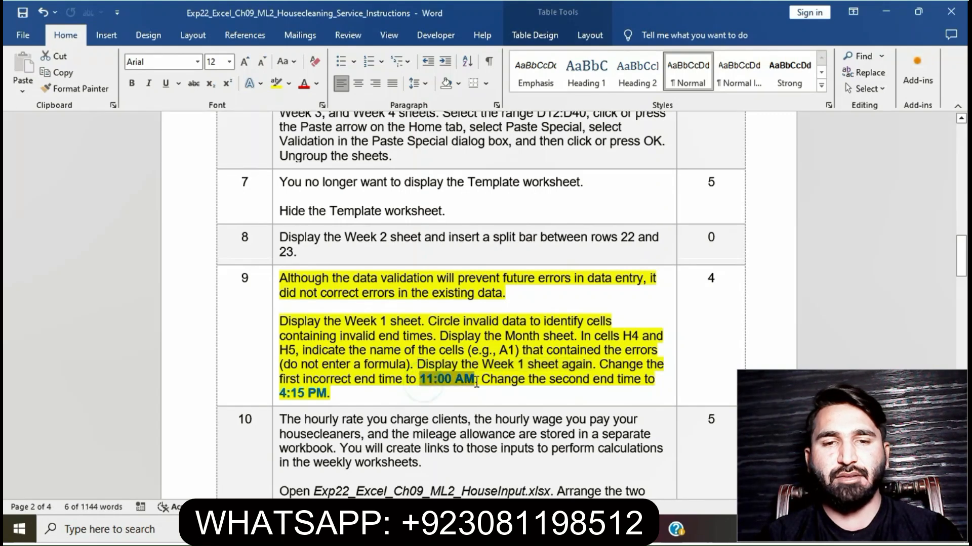
{"action": "key", "text": "ctrl+c"}
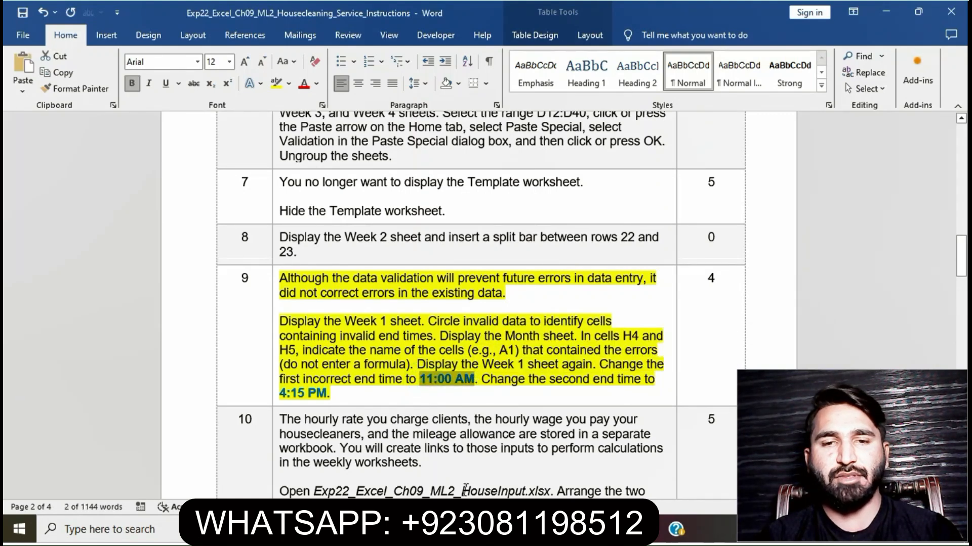
{"action": "left_click", "coordinate": [461, 528]}
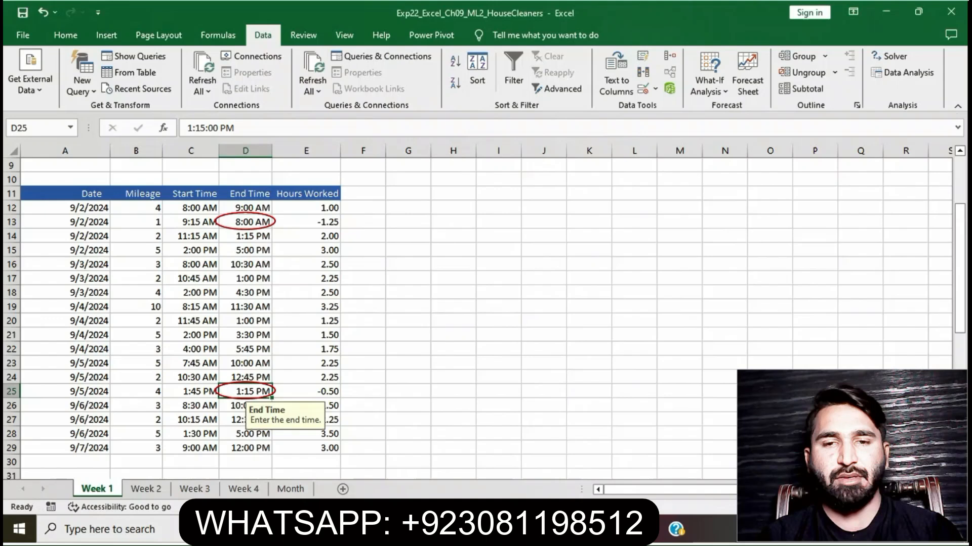
Replace the end time in cell D13 of the Week 1 sheet with 11:00 AM.
{"action": "left_click", "coordinate": [263, 234]}
{"action": "left_click", "coordinate": [263, 222]}
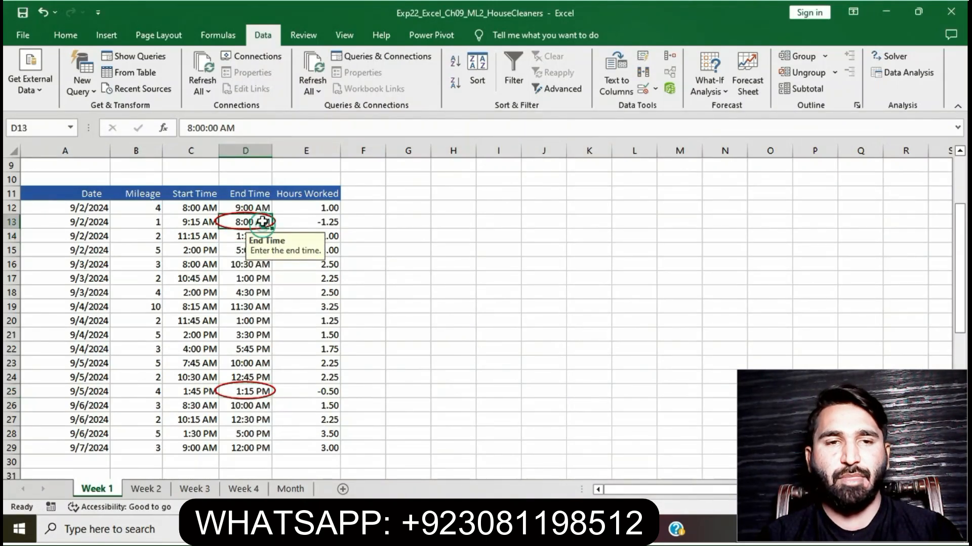
{"action": "left_click", "coordinate": [246, 133]}
{"action": "key", "text": "BackSpace"}
{"action": "key", "text": "BackSpace"}
{"action": "key", "text": "BackSpace"}
{"action": "key", "text": "BackSpace"}
{"action": "key", "text": "BackSpace"}
{"action": "key", "text": "BackSpace"}
{"action": "key", "text": "BackSpace"}
{"action": "key", "text": "BackSpace"}
{"action": "key", "text": "BackSpace"}
{"action": "key", "text": "BackSpace"}
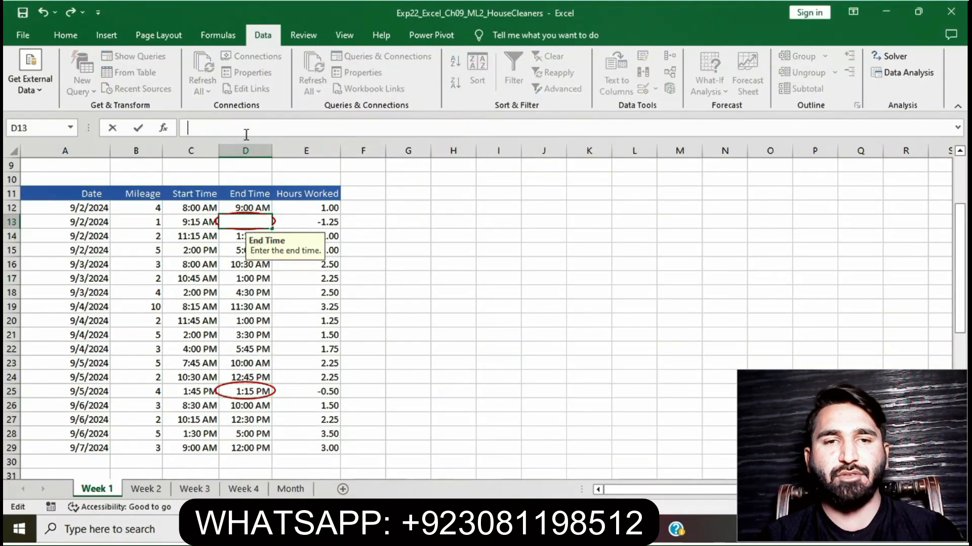
{"action": "type", "text": "11:00 AM"}
{"action": "key", "text": "Return"}
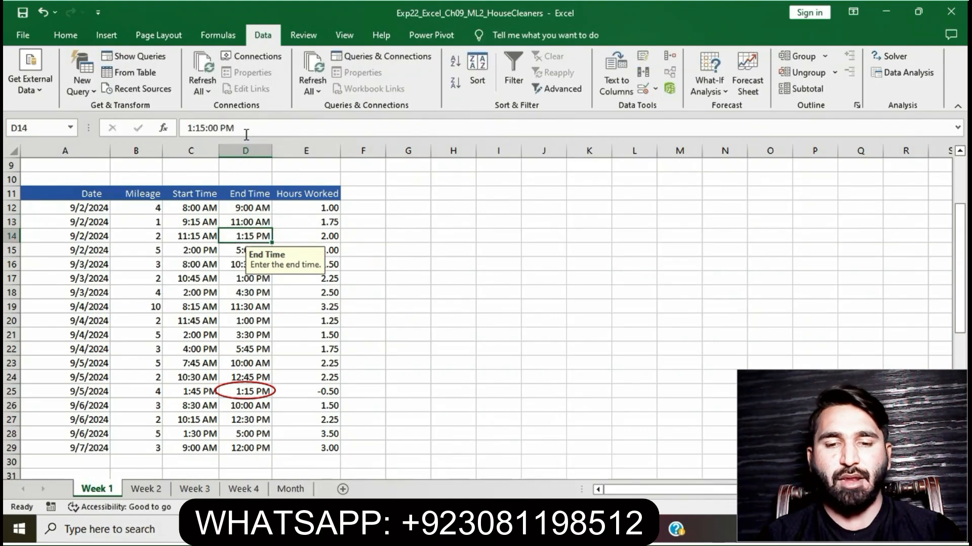
Select the second corrected end time, 4:15 PM, in step 9 of the Word instructions and return to Excel.
{"action": "left_click", "coordinate": [459, 529]}
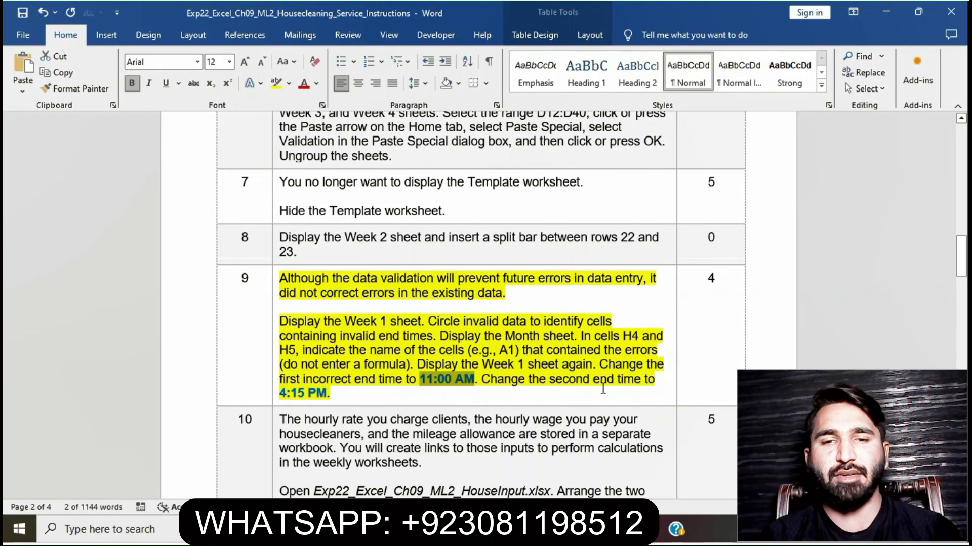
{"action": "left_click_drag", "start_coordinate": [281, 396], "coordinate": [324, 396]}
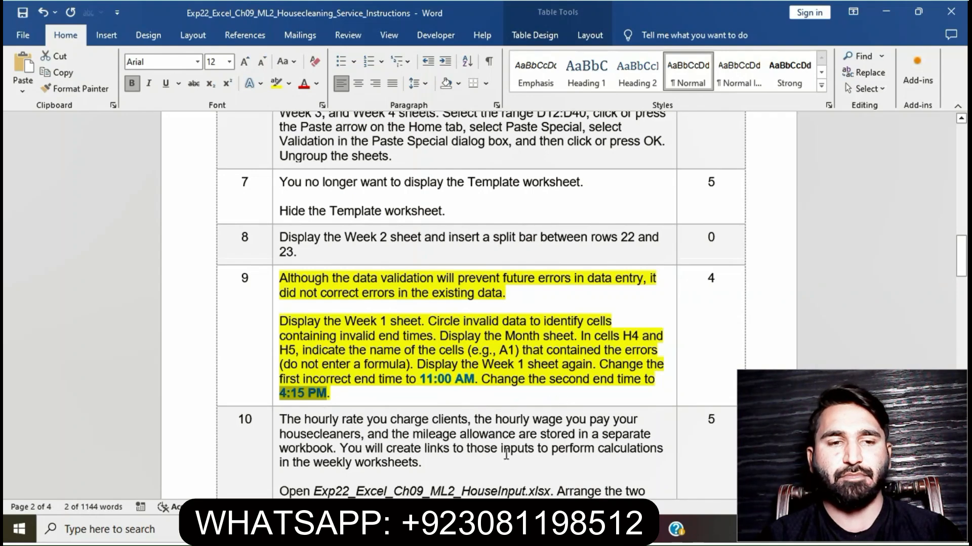
{"action": "key", "text": "alt+Tab"}
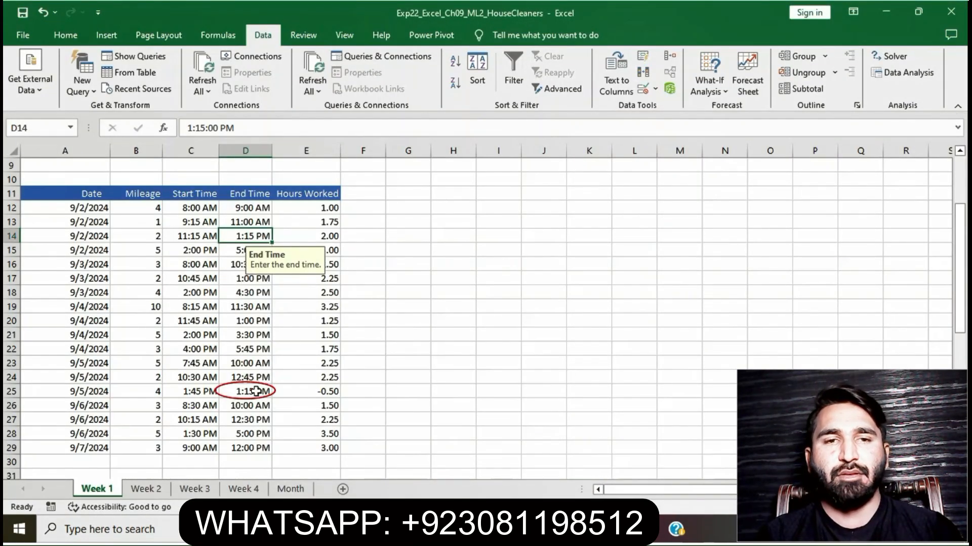
Replace the end time in cell D25 of the Week 1 sheet with 4:15 PM.
{"action": "left_click", "coordinate": [255, 405]}
{"action": "left_click", "coordinate": [252, 391]}
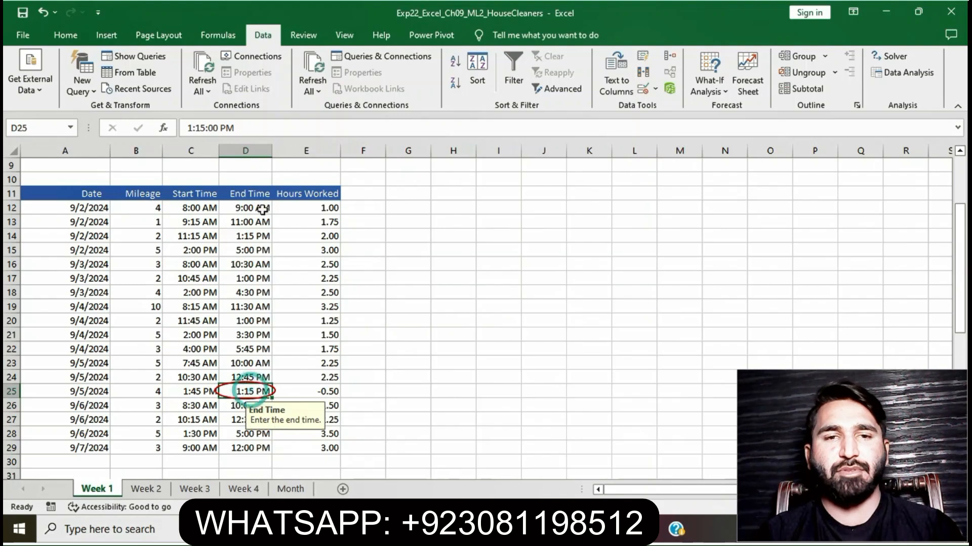
{"action": "left_click", "coordinate": [247, 128]}
{"action": "key", "text": "BackSpace"}
{"action": "key", "text": "BackSpace"}
{"action": "key", "text": "BackSpace"}
{"action": "key", "text": "BackSpace"}
{"action": "key", "text": "BackSpace"}
{"action": "key", "text": "BackSpace"}
{"action": "key", "text": "BackSpace"}
{"action": "key", "text": "BackSpace"}
{"action": "key", "text": "BackSpace"}
{"action": "key", "text": "BackSpace"}
{"action": "type", "text": "4:15 PM"}
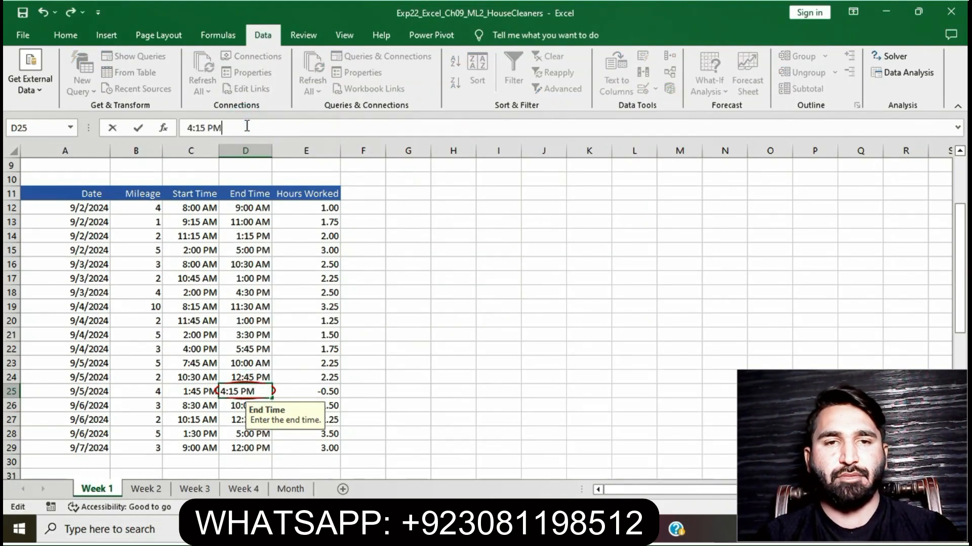
{"action": "key", "text": "Return"}
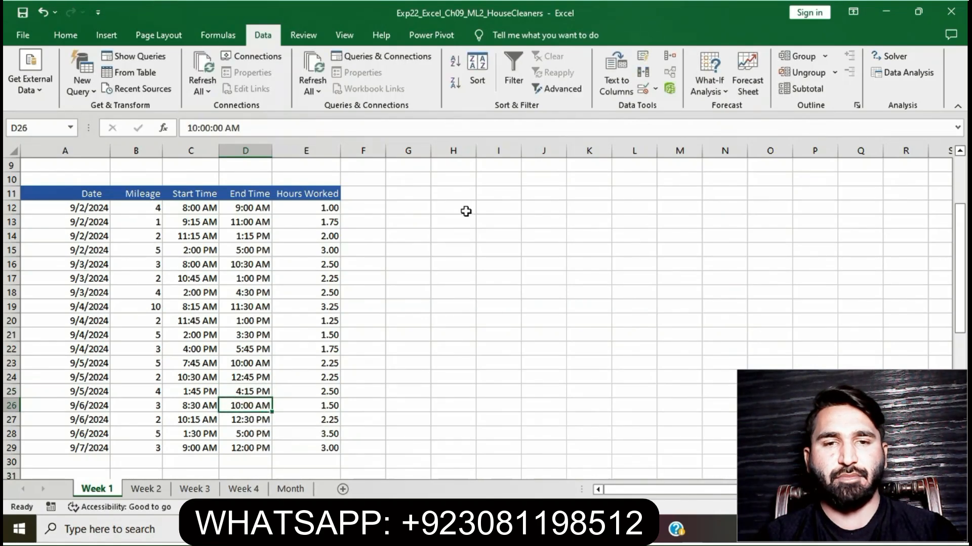
{"action": "left_click", "coordinate": [465, 211]}
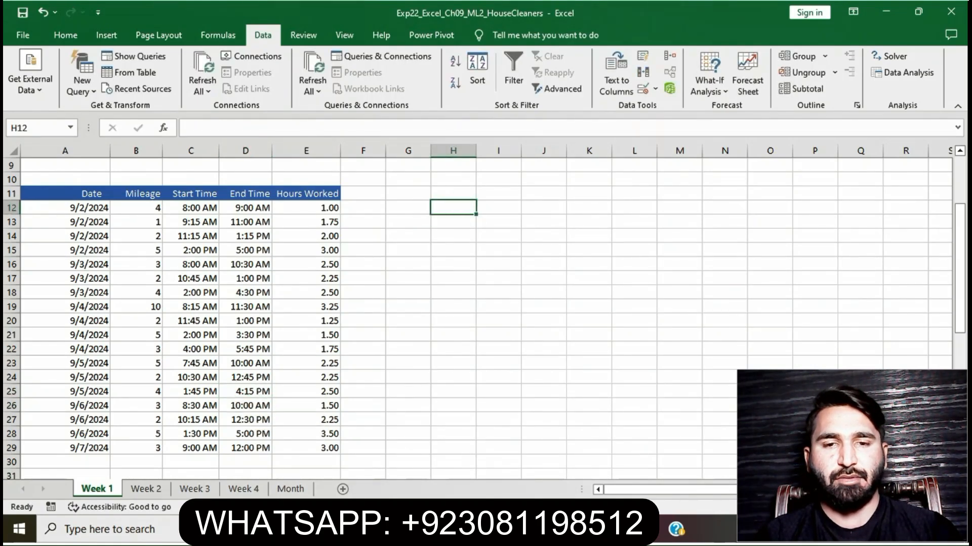
Switch to the Word instructions and remove the yellow highlight from the step 9 text.
{"action": "key", "text": "alt+Tab"}
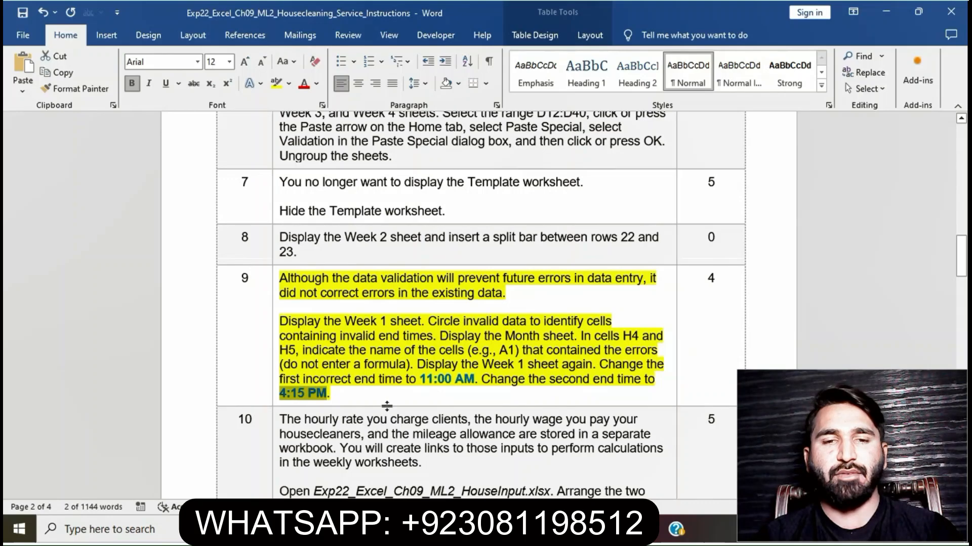
{"action": "left_click", "coordinate": [379, 398]}
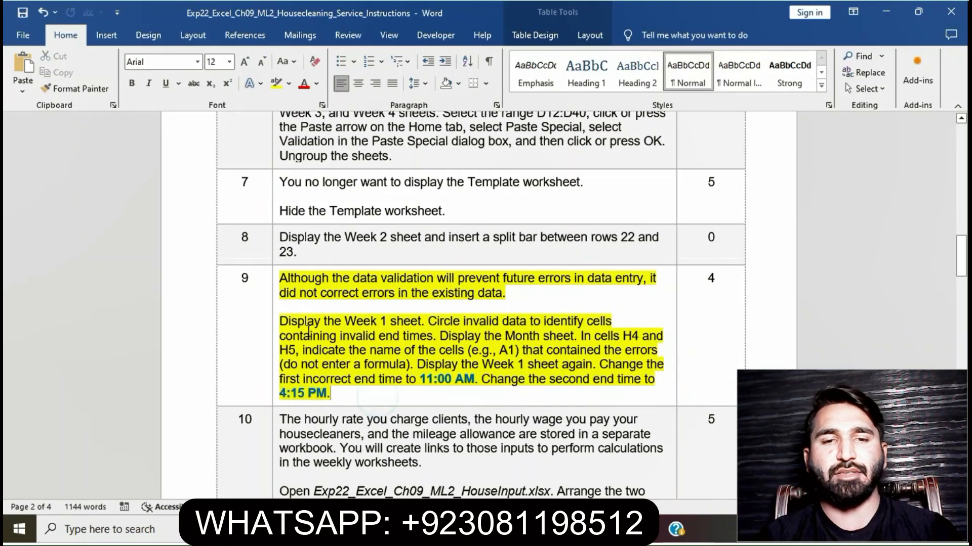
{"action": "left_click", "coordinate": [276, 278]}
{"action": "left_click", "coordinate": [334, 260]}
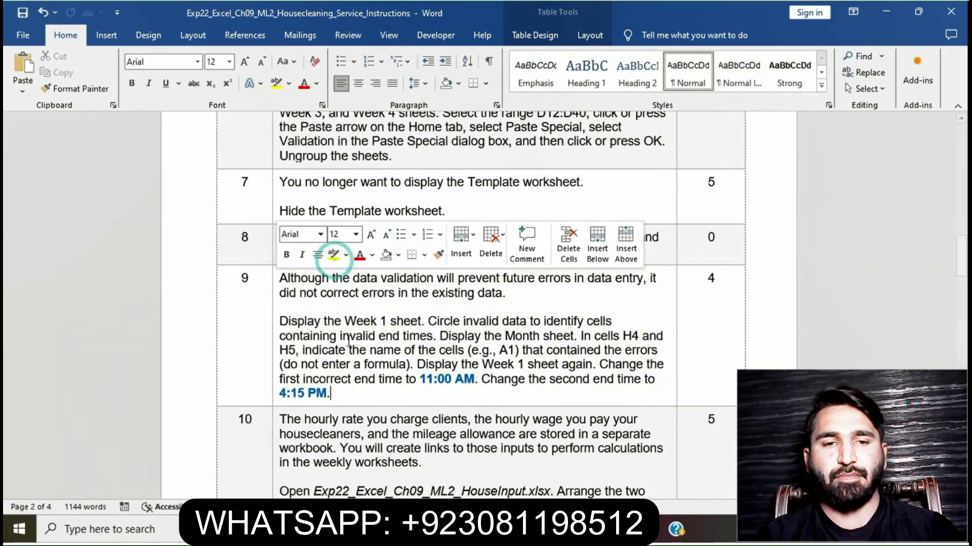
{"action": "left_click", "coordinate": [350, 352]}
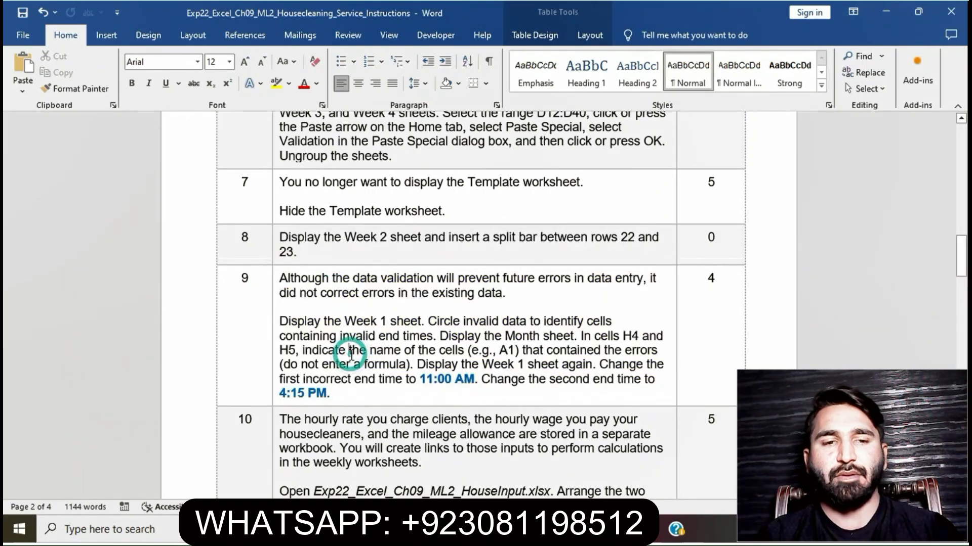